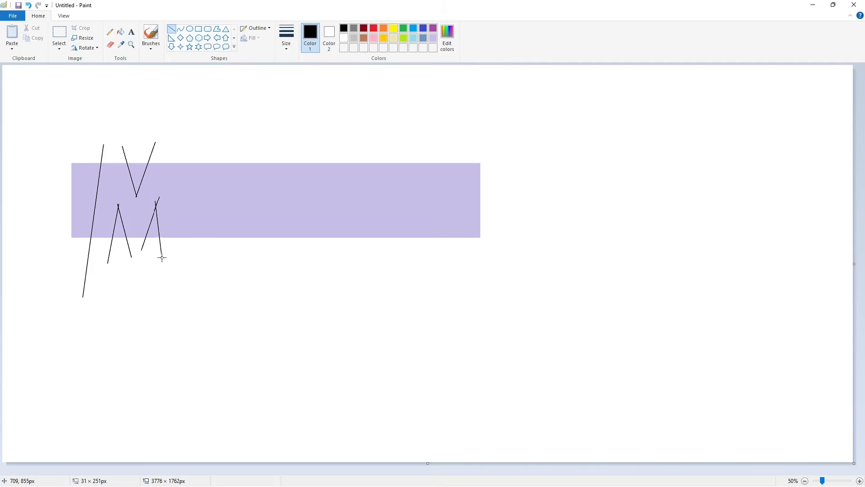
# - Draw the slanted outer right edge of the letter M and fill the closed letter shape with purple
pyautogui.moveTo(172, 156); pyautogui.dragTo(187, 274)
pyautogui.click(121, 31)
pyautogui.click(163, 180)
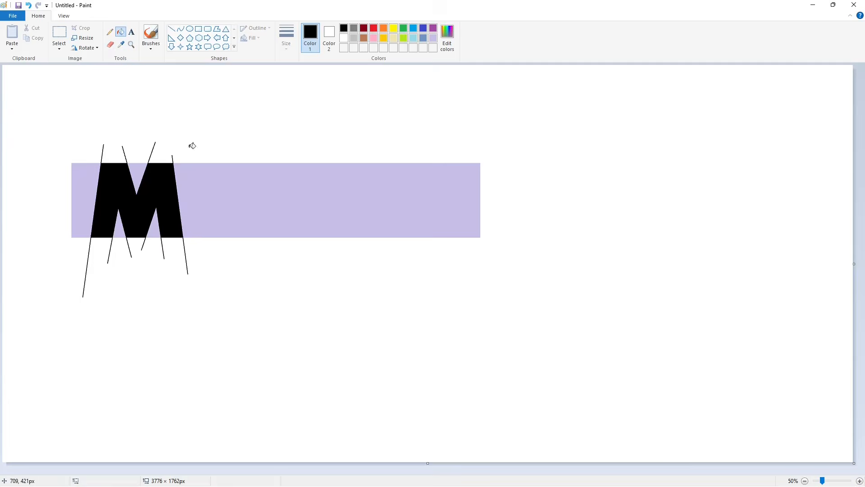
pyautogui.click(163, 188)
# - Draw a small black circle about 37 × 41 px above the M and copy it
pyautogui.click(189, 28)
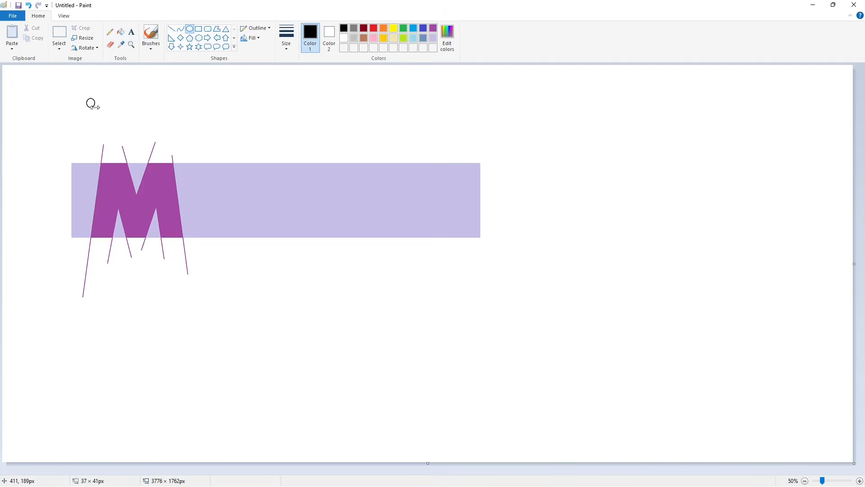
pyautogui.click(59, 32)
pyautogui.moveTo(69, 81); pyautogui.dragTo(121, 129)
pyautogui.hotkey('ctrl', 'c')
# - Paste the circle with a transparent background and fit it into the M's bottom-left corner
pyautogui.click(859, 480)
pyautogui.hotkey('ctrl', 'v')
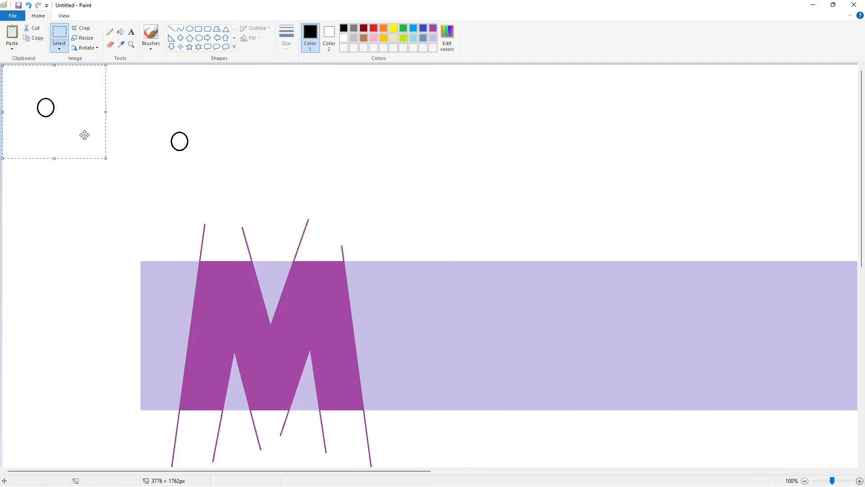
pyautogui.click(59, 47)
pyautogui.click(85, 135)
pyautogui.moveTo(55, 115); pyautogui.dragTo(198, 407)
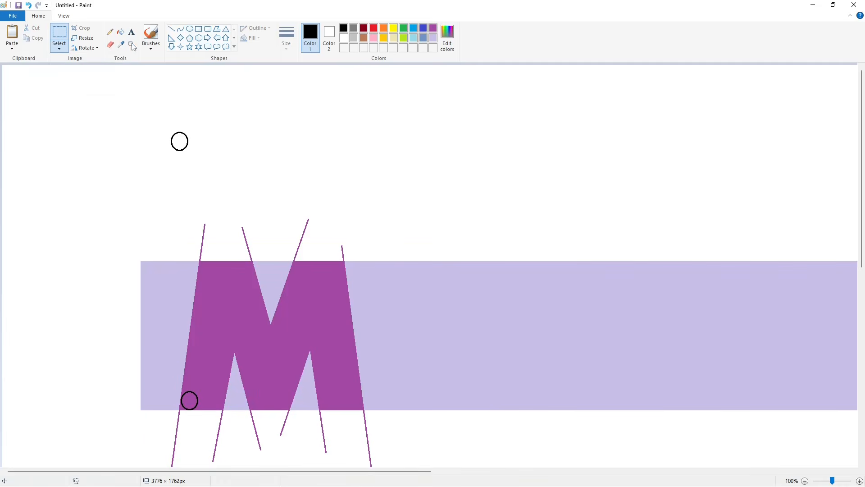
# - Fill the stray line and leftover area outside the M's rounded bottom-left corner with white
pyautogui.click(121, 31)
pyautogui.click(181, 360)
pyautogui.click(181, 408)
pyautogui.click(805, 481)
pyautogui.click(860, 481)
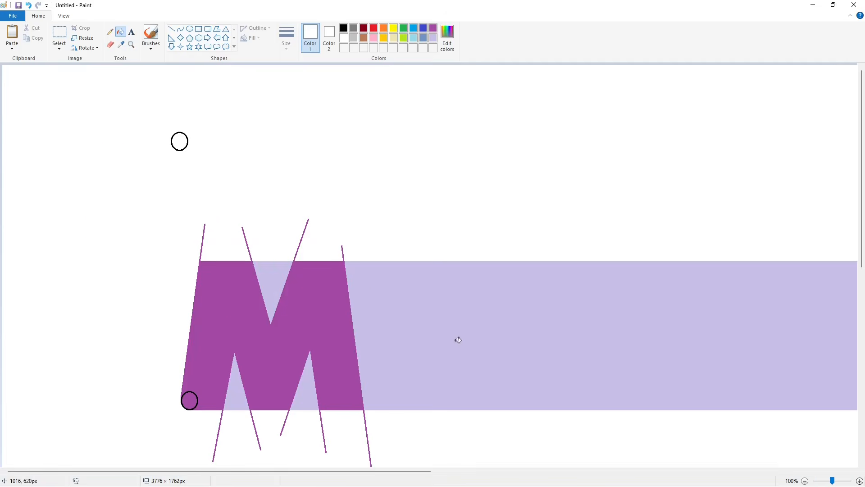
# - Paste another circle and align it inside the M's top-left corner
pyautogui.hotkey('ctrl', 'v')
pyautogui.moveTo(55, 115); pyautogui.dragTo(224, 280)
pyautogui.press('Up')
pyautogui.press('Up')
pyautogui.press('Up')
pyautogui.press('Up')
pyautogui.press('Left')
pyautogui.press('Left')
pyautogui.press('Left')
pyautogui.press('Left')
pyautogui.press('Left')
pyautogui.press('Left')
pyautogui.press('Left')
pyautogui.press('Left')
pyautogui.press('Left')
pyautogui.press('Left')
pyautogui.press('Left')
pyautogui.press('Left')
pyautogui.press('Left')
pyautogui.press('Left')
pyautogui.press('Left')
pyautogui.press('Left')
pyautogui.press('Left')
# - Fill the leftover line and sliver outside the M's top-left circle with white
pyautogui.click(371, 293)
pyautogui.click(120, 31)
pyautogui.click(201, 262)
pyautogui.click(805, 481)
pyautogui.click(860, 481)
# - Paste a circle and align it in the top corner of the M's left arm, beside the upper notch
pyautogui.hotkey('ctrl', 'v')
pyautogui.moveTo(59, 117); pyautogui.dragTo(255, 280)
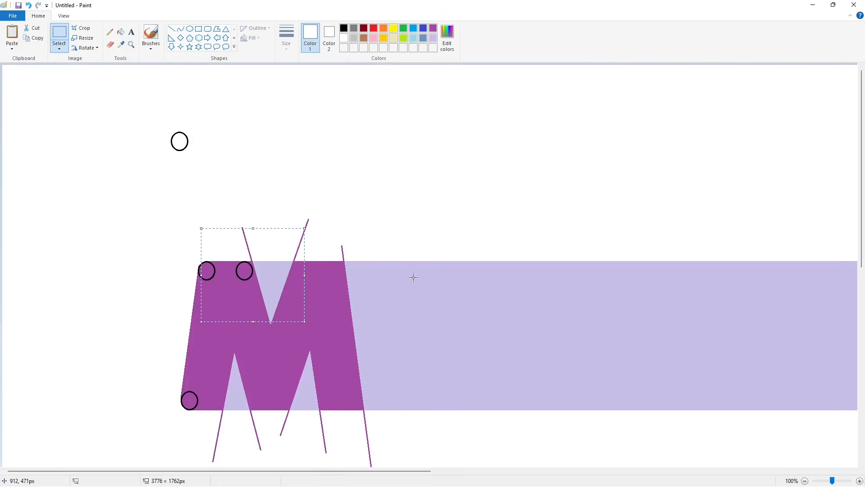
pyautogui.press('Right')
pyautogui.press('Right')
pyautogui.press('Right')
pyautogui.press('Right')
pyautogui.press('Right')
pyautogui.press('Right')
pyautogui.press('Right')
pyautogui.press('Right')
# - Place a circle copy in the bottom-left corner of the M's middle leg
pyautogui.moveTo(229, 324); pyautogui.dragTo(292, 405)
pyautogui.press('Left')
pyautogui.press('Left')
pyautogui.press('Left')
pyautogui.press('Left')
pyautogui.press('Left')
pyautogui.press('Left')
pyautogui.press('Left')
pyautogui.press('Left')
pyautogui.press('Left')
pyautogui.press('Left')
pyautogui.press('Left')
pyautogui.press('Left')
pyautogui.press('Left')
pyautogui.press('Left')
pyautogui.press('Left')
# - Paste a circle and align it in the bottom-right corner of the M's middle leg
pyautogui.click(382, 379)
pyautogui.hotkey('ctrl', 'v')
pyautogui.moveTo(56, 116)
pyautogui.mouseDown()
pyautogui.moveTo(273, 337)
pyautogui.moveTo(293, 423)
pyautogui.mouseUp()
pyautogui.press('Down')
pyautogui.press('Down')
pyautogui.press('Down')
pyautogui.press('Down')
pyautogui.press('Down')
pyautogui.press('Down')
pyautogui.press('Right')
pyautogui.press('Right')
pyautogui.press('Right')
pyautogui.press('Right')
pyautogui.press('Right')
pyautogui.press('Right')
pyautogui.press('Right')
pyautogui.press('Right')
pyautogui.press('Right')
pyautogui.press('Right')
pyautogui.press('Right')
pyautogui.press('Right')
pyautogui.press('Right')
pyautogui.press('Right')
pyautogui.press('Right')
pyautogui.press('Right')
pyautogui.press('Right')
pyautogui.press('Right')
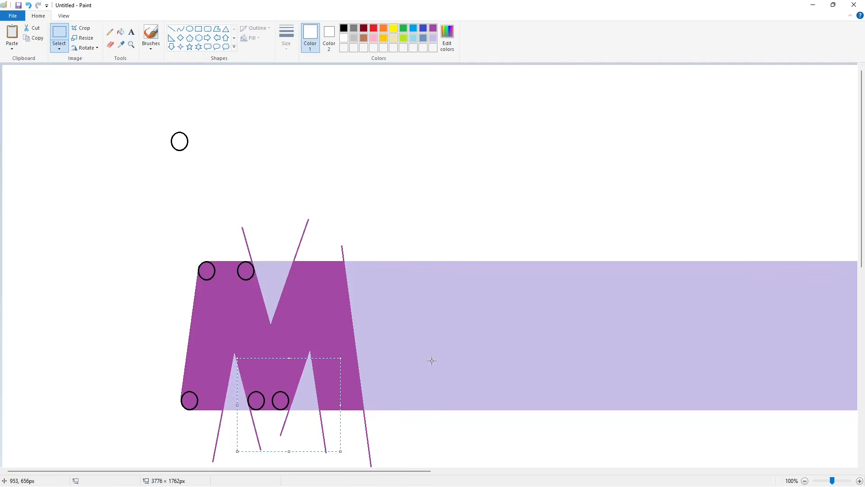
# - Paste a circle and align it in the top-left corner of the M's right arm
pyautogui.click(431, 359)
pyautogui.hotkey('ctrl', 'v')
pyautogui.moveTo(59, 116)
pyautogui.mouseDown()
pyautogui.moveTo(349, 298)
pyautogui.moveTo(313, 278)
pyautogui.mouseUp()
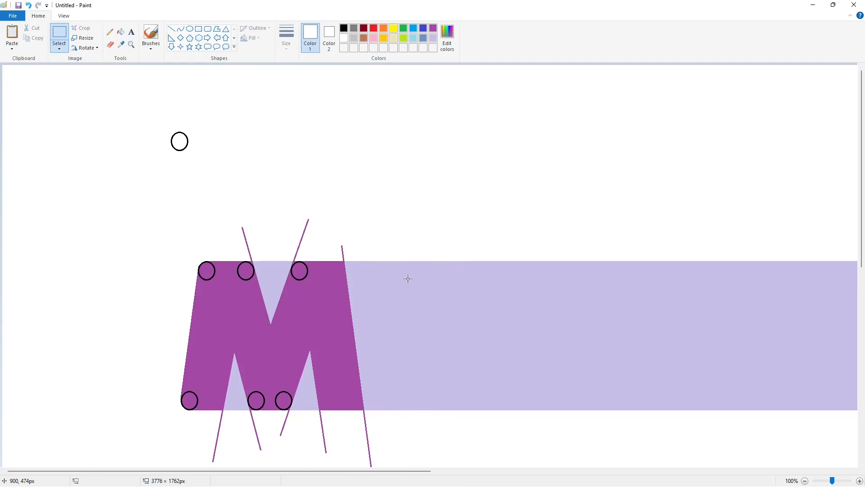
pyautogui.press('Right')
pyautogui.press('Right')
pyautogui.press('Right')
pyautogui.press('Right')
pyautogui.press('Right')
pyautogui.press('Right')
pyautogui.press('Right')
# - Place a circle copy in the bottom-left corner of the M's right leg
pyautogui.moveTo(286, 341); pyautogui.dragTo(329, 410)
pyautogui.press('Left')
pyautogui.press('Left')
pyautogui.press('Left')
pyautogui.press('Left')
pyautogui.press('Left')
# - Place circle copies in the outer top-right and bottom-right corners of the M
pyautogui.moveTo(188, 246); pyautogui.dragTo(404, 450)
pyautogui.press('Right')
pyautogui.press('Right')
pyautogui.press('Right')
pyautogui.press('Right')
pyautogui.press('Right')
pyautogui.press('Right')
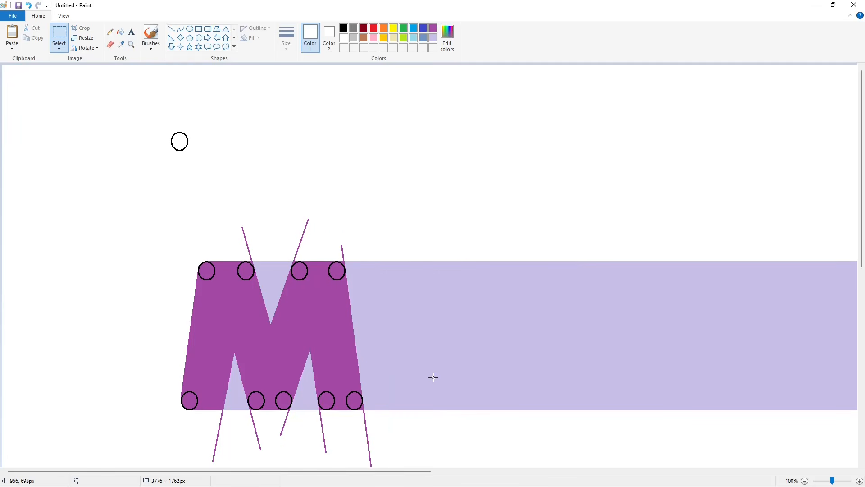
# - Fill the lavender notches and the stray lines around the M with white
pyautogui.click(121, 31)
pyautogui.click(275, 272)
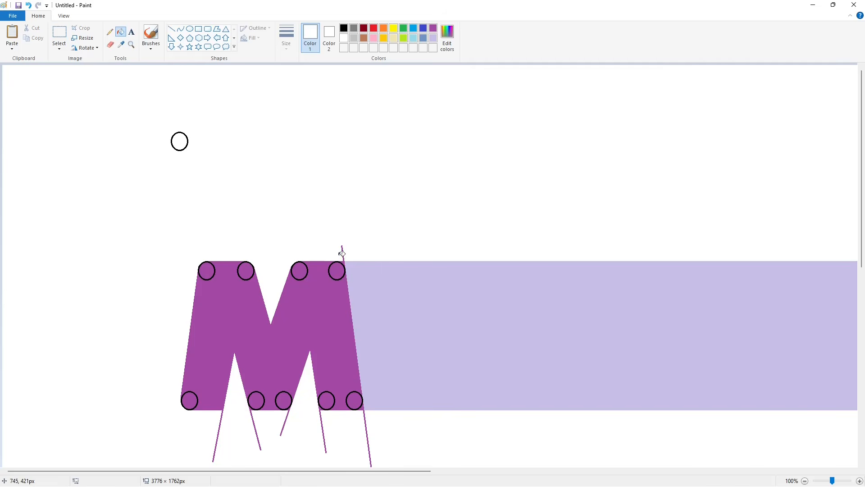
# - Paste a circle into the bottom-right corner of the M's left leg and fill the stray line outside it with white
pyautogui.hotkey('ctrl', 'v')
pyautogui.moveTo(46, 107); pyautogui.dragTo(206, 398)
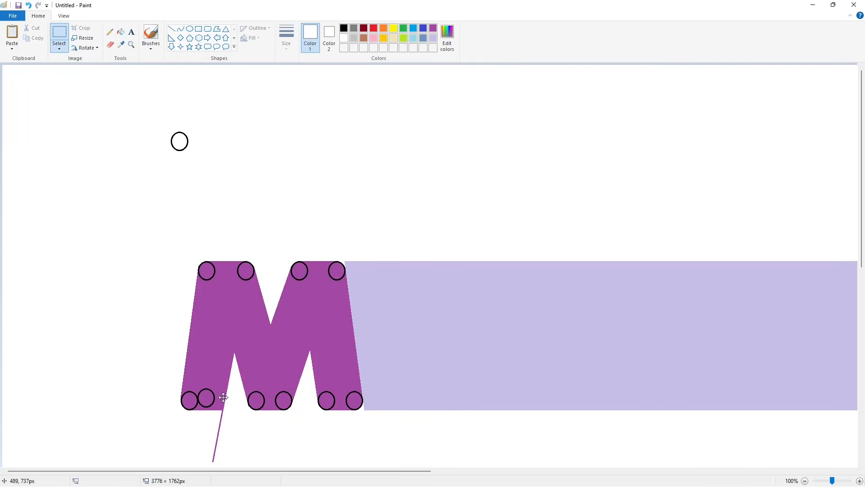
pyautogui.press('Right')
pyautogui.press('Right')
pyautogui.press('Right')
pyautogui.press('Right')
pyautogui.press('Right')
pyautogui.press('Right')
pyautogui.press('Right')
pyautogui.press('Right')
pyautogui.press('Right')
pyautogui.press('Right')
pyautogui.press('Right')
pyautogui.press('Right')
pyautogui.press('Right')
pyautogui.press('Right')
pyautogui.press('Right')
pyautogui.press('Right')
pyautogui.press('Right')
pyautogui.press('Right')
pyautogui.press('Right')
pyautogui.press('Right')
pyautogui.click(120, 32)
pyautogui.click(225, 409)
# - Merge the corner circles into the M by filling it black, purple and finally solid black
pyautogui.click(346, 29)
pyautogui.click(337, 295)
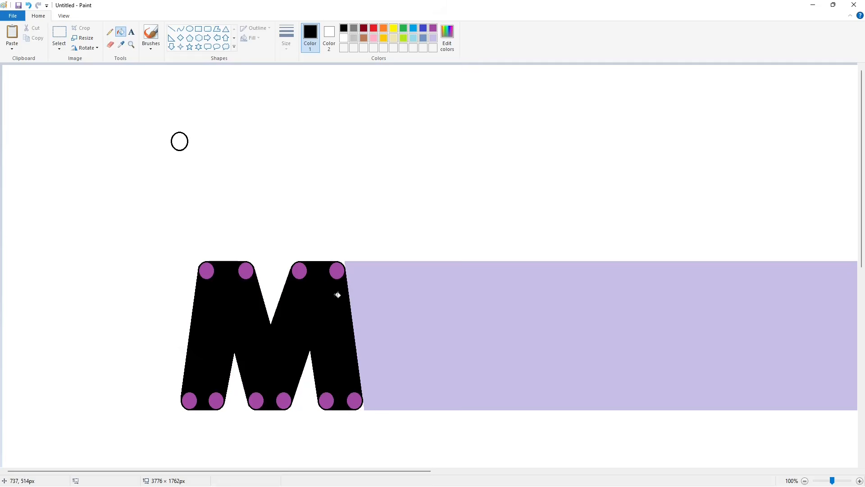
pyautogui.click(434, 28)
pyautogui.click(337, 296)
pyautogui.click(346, 28)
pyautogui.click(338, 307)
# - Draw two vertical black lines beside the M as the E's sides, plus inner lines for its stem and top arm
pyautogui.click(805, 481)
pyautogui.click(172, 29)
pyautogui.moveTo(189, 139); pyautogui.dragTo(188, 280)
pyautogui.moveTo(236, 146); pyautogui.dragTo(235, 263)
pyautogui.click(265, 213)
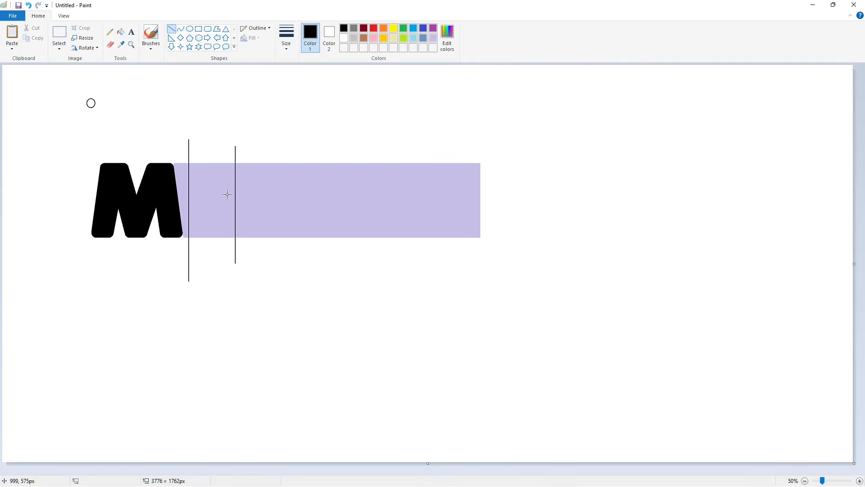
pyautogui.moveTo(208, 178); pyautogui.dragTo(208, 228)
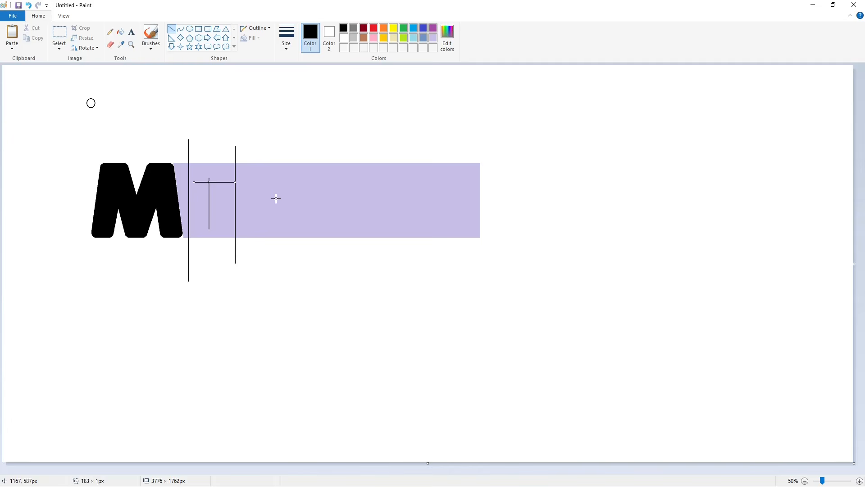
# - Outline the E's middle arm with a rectangle about 139 × 75 px and add the line bounding the bottom arm
pyautogui.click(198, 29)
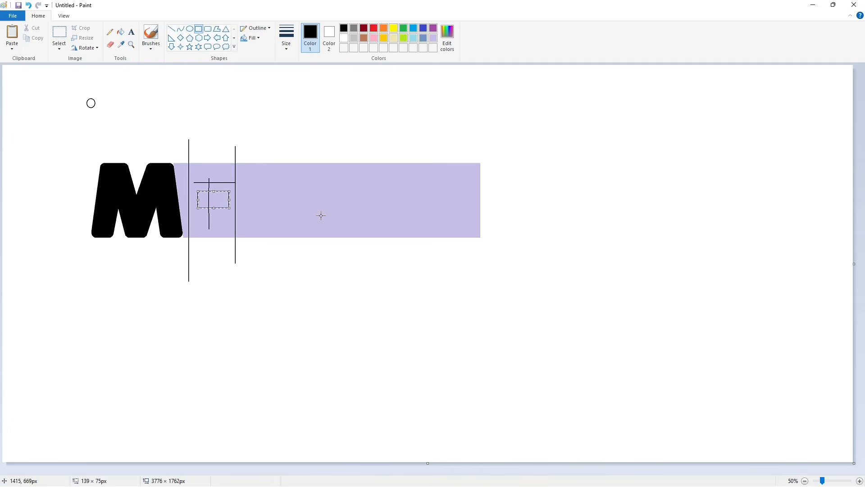
pyautogui.click(228, 215)
pyautogui.click(171, 29)
# - Fill the sections of the E black and recolour the whole letter purple
pyautogui.click(120, 31)
pyautogui.click(199, 226)
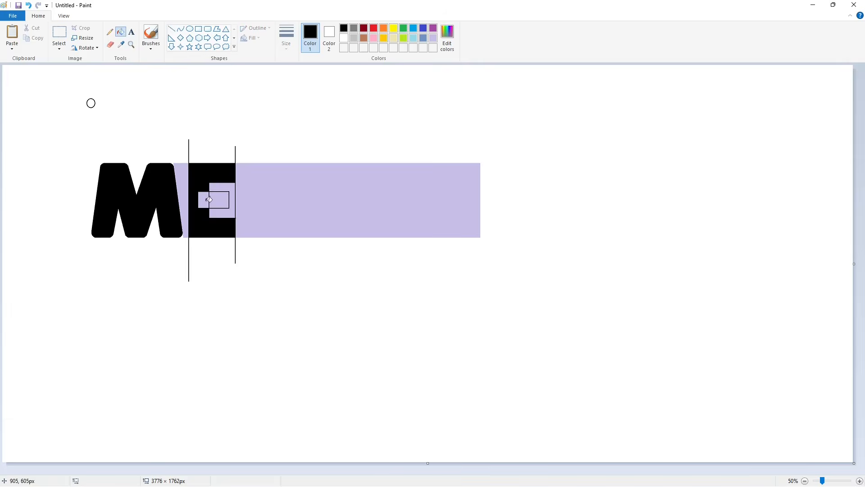
pyautogui.click(203, 200)
pyautogui.click(433, 28)
pyautogui.click(221, 174)
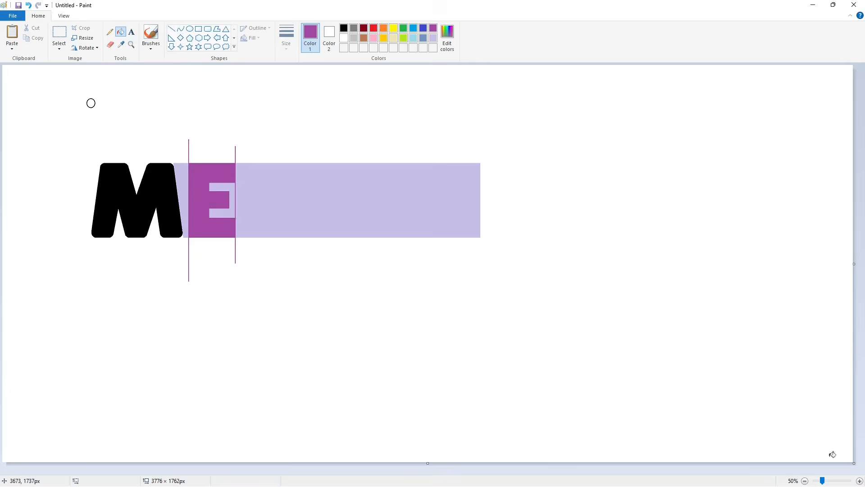
# - Copy the reference circle and place copies inside the top-left and top-right corners of the E
pyautogui.click(860, 481)
pyautogui.moveTo(392, 471); pyautogui.dragTo(464, 471)
pyautogui.click(59, 32)
pyautogui.moveTo(21, 126); pyautogui.dragTo(54, 156)
pyautogui.moveTo(48, 149); pyautogui.dragTo(252, 278)
pyautogui.hotkey('ctrl', 'v')
pyautogui.moveTo(56, 120); pyautogui.dragTo(325, 277)
pyautogui.press('Right')
pyautogui.press('Right')
pyautogui.press('Right')
pyautogui.press('Right')
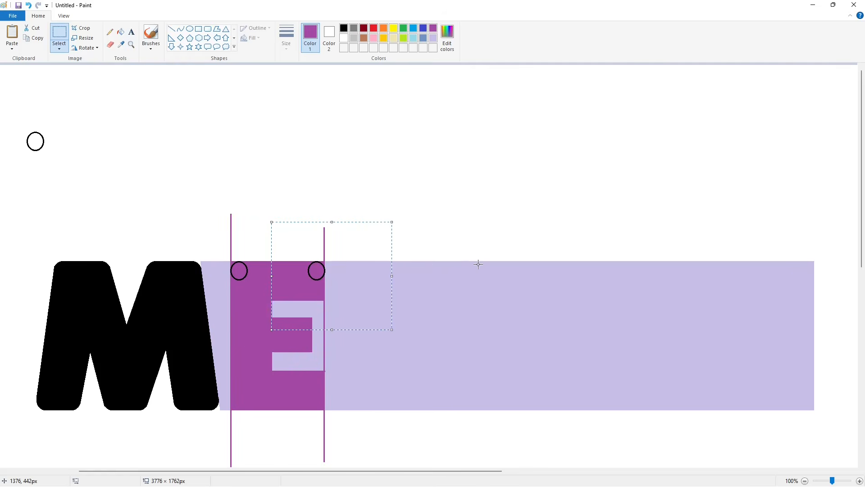
# - Paste a circle into the lower right corner of the E's top arm, flush with its edges
pyautogui.hotkey('ctrl', 'v')
pyautogui.moveTo(56, 120); pyautogui.dragTo(323, 296)
pyautogui.press('Down')
pyautogui.press('Down')
pyautogui.press('Right')
pyautogui.press('Right')
pyautogui.press('Right')
pyautogui.press('Right')
pyautogui.press('Right')
pyautogui.press('Right')
pyautogui.press('Right')
pyautogui.press('Right')
pyautogui.press('Right')
pyautogui.press('Right')
pyautogui.press('Right')
pyautogui.click(493, 292)
# - Paste circles into both end corners of the E's middle arm and the upper right corner of its bottom arm
pyautogui.hotkey('ctrl', 'v')
pyautogui.moveTo(56, 119); pyautogui.dragTo(315, 332)
pyautogui.moveTo(70, 186); pyautogui.dragTo(308, 408)
pyautogui.press('Right')
pyautogui.press('Right')
pyautogui.press('Right')
pyautogui.press('Right')
pyautogui.press('Right')
pyautogui.press('Right')
pyautogui.press('Right')
pyautogui.press('Right')
pyautogui.press('Right')
pyautogui.press('Right')
pyautogui.press('Right')
pyautogui.press('Right')
pyautogui.click(421, 380)
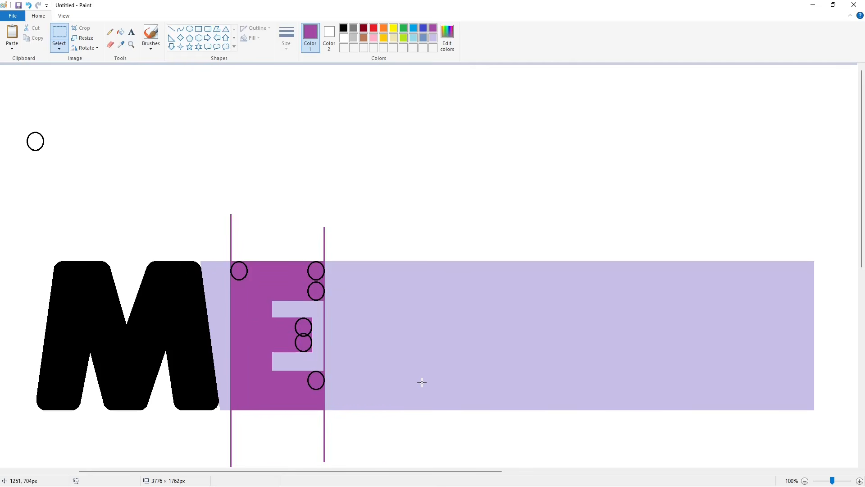
# - Paste a circle into the bottom-right corner of the E and align it with the edges
pyautogui.hotkey('ctrl', 'v')
pyautogui.moveTo(56, 119); pyautogui.dragTo(308, 427)
pyautogui.press('Right')
pyautogui.press('Right')
pyautogui.press('Right')
pyautogui.press('Right')
pyautogui.press('Right')
pyautogui.press('Right')
pyautogui.press('Right')
pyautogui.press('Right')
pyautogui.press('Right')
pyautogui.press('Right')
pyautogui.press('Right')
pyautogui.click(518, 326)
# - Paste a circle into the bottom-left corner of the E and align it with the stem's edge
pyautogui.hotkey('ctrl', 'v')
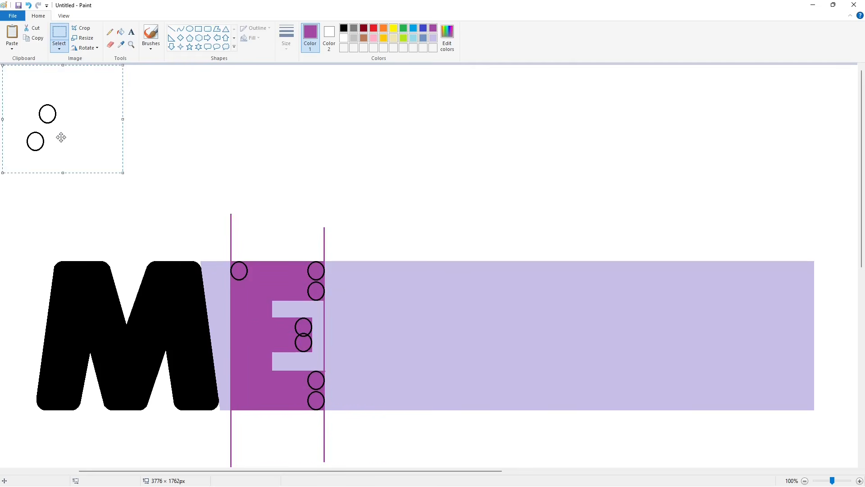
pyautogui.moveTo(60, 137); pyautogui.dragTo(258, 434)
pyautogui.press('Left')
pyautogui.press('Left')
pyautogui.press('Left')
pyautogui.press('Left')
pyautogui.press('Left')
pyautogui.press('Left')
pyautogui.press('Left')
pyautogui.press('Left')
pyautogui.press('Left')
pyautogui.press('Left')
pyautogui.click(445, 368)
# - Fill the E's corner remnants outside the circles lavender, and merge the circles into the letter by filling it black, then purple
pyautogui.click(121, 32)
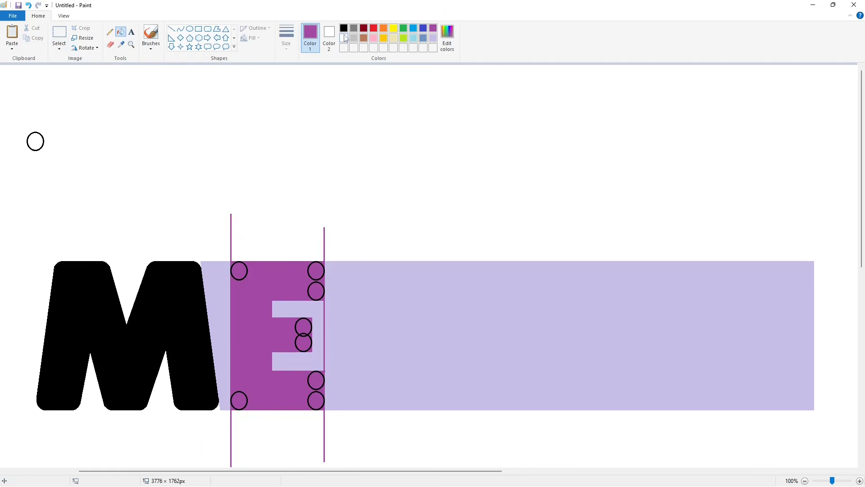
pyautogui.click(358, 294)
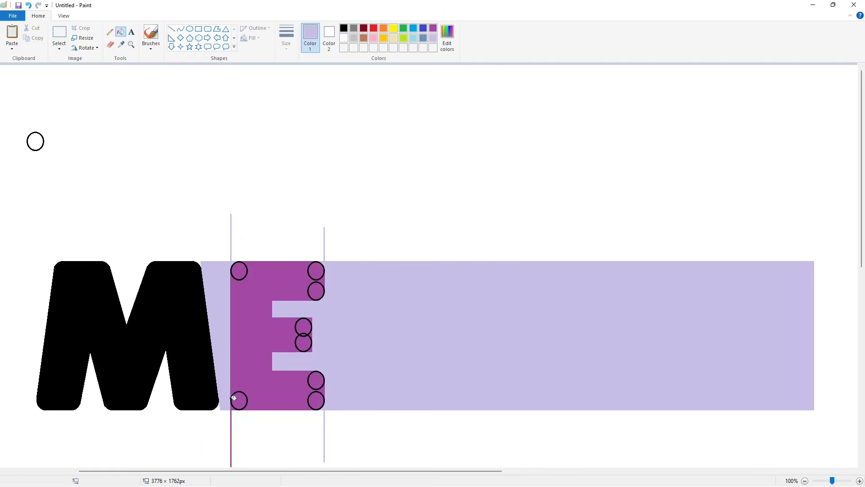
pyautogui.click(344, 28)
pyautogui.click(251, 334)
pyautogui.click(433, 28)
pyautogui.click(251, 334)
# - Fill the lavender gap between the M and the E with white, including the guide line there
pyautogui.click(189, 28)
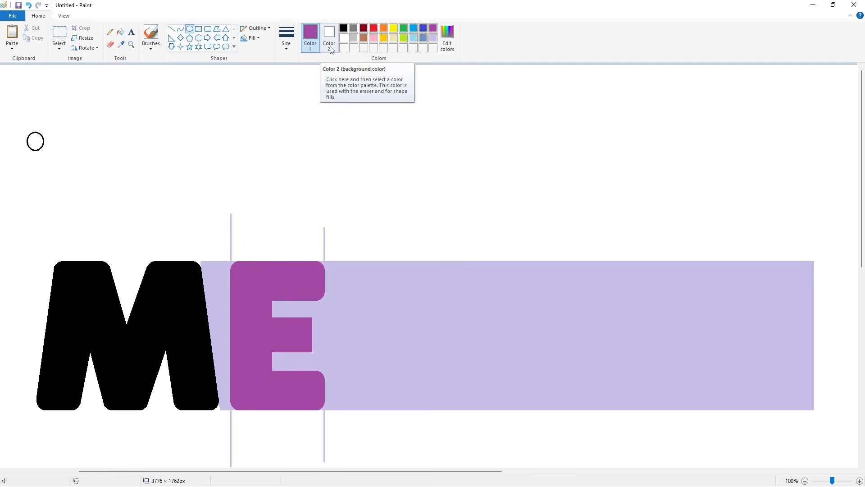
pyautogui.click(120, 32)
pyautogui.click(224, 298)
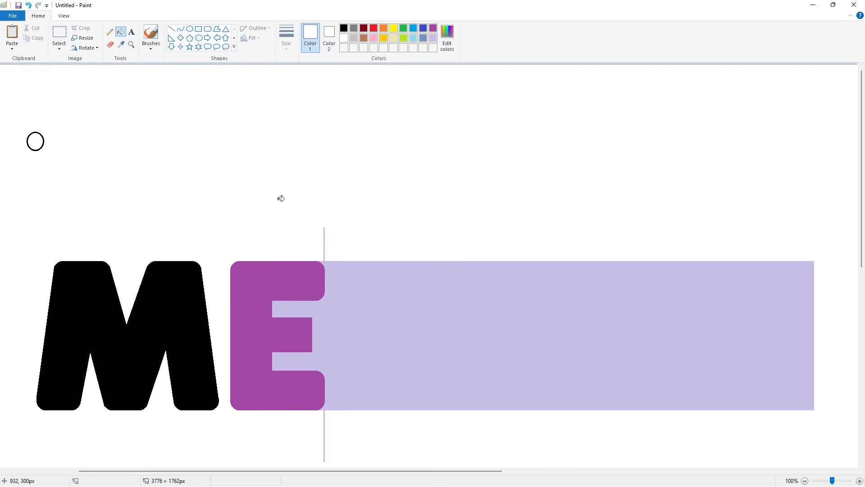
# - Paste two circles into the upper and lower right corners of the E's middle arm
pyautogui.hotkey('ctrl', 'v')
pyautogui.moveTo(64, 124); pyautogui.dragTo(302, 329)
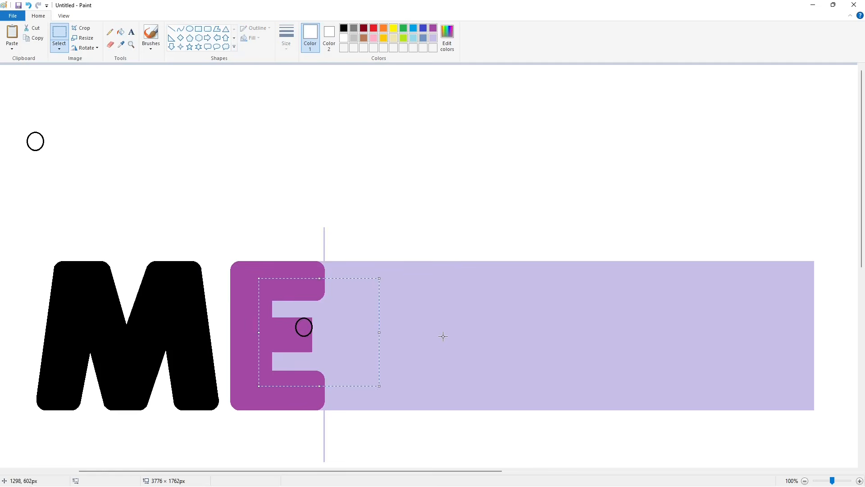
pyautogui.hotkey('ctrl', 'v')
pyautogui.moveTo(41, 123); pyautogui.dragTo(293, 352)
pyautogui.click(310, 223)
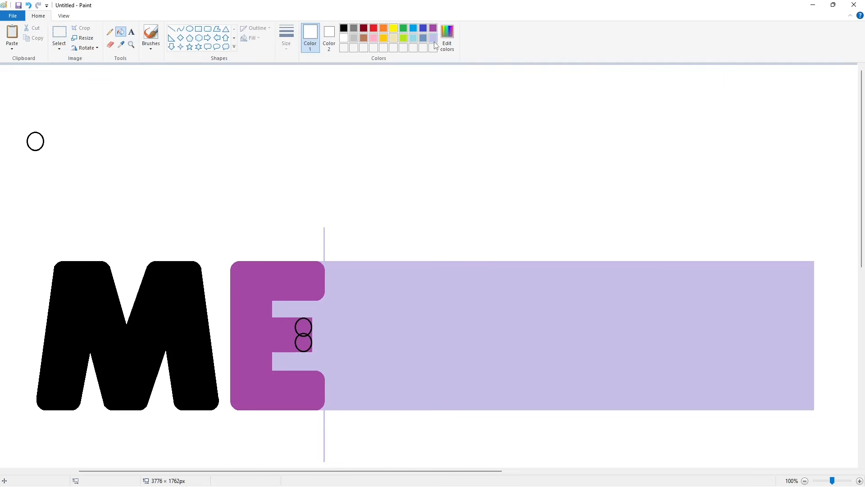
# - Merge the middle arm's corner circles into the E by filling it black, purple and finally solid black
pyautogui.click(345, 28)
pyautogui.click(310, 280)
pyautogui.click(433, 28)
pyautogui.click(310, 280)
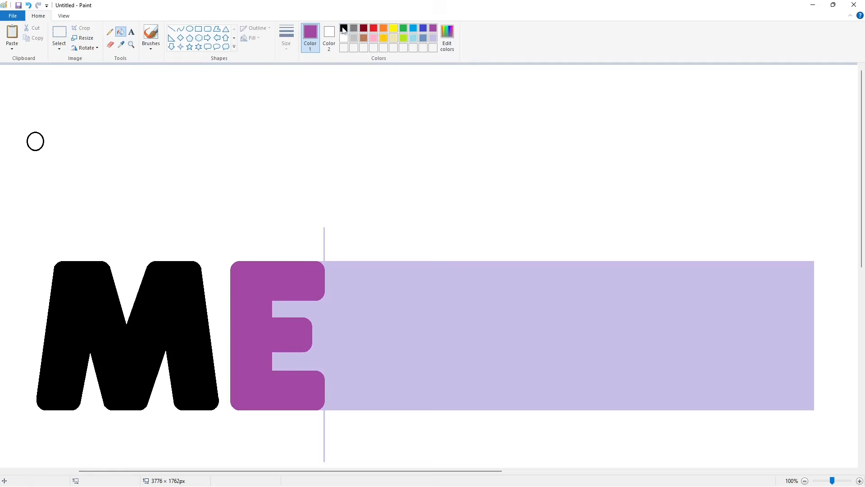
pyautogui.click(344, 29)
pyautogui.click(311, 281)
# - Draw a large black circle slightly taller than the lavender band beside the E, with a smaller oval centred inside, for the G
pyautogui.click(805, 481)
pyautogui.click(190, 28)
pyautogui.moveTo(246, 167); pyautogui.dragTo(284, 245)
pyautogui.moveTo(291, 211); pyautogui.dragTo(285, 212)
pyautogui.moveTo(305, 207); pyautogui.dragTo(317, 210)
pyautogui.click(320, 210)
pyautogui.moveTo(260, 184)
pyautogui.mouseDown()
pyautogui.moveTo(293, 220)
pyautogui.moveTo(279, 202)
pyautogui.mouseUp()
pyautogui.moveTo(278, 220)
pyautogui.mouseDown()
pyautogui.moveTo(279, 207)
pyautogui.moveTo(295, 205)
pyautogui.mouseUp()
pyautogui.click(351, 221)
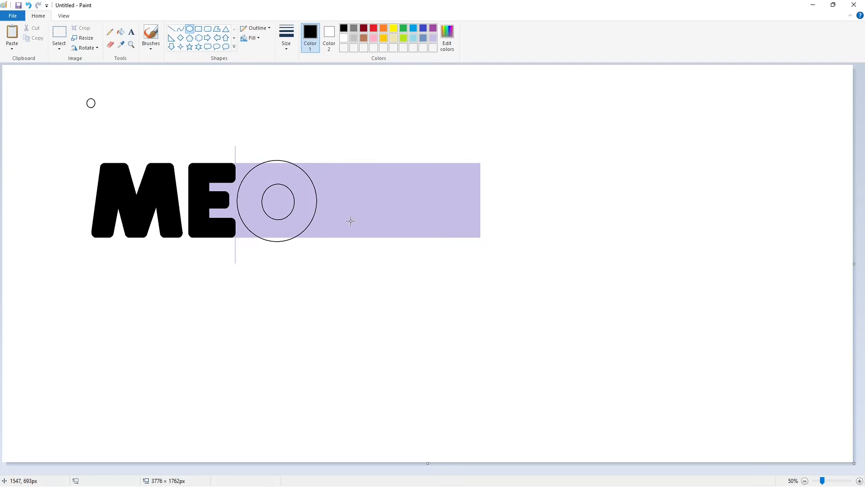
# - Add a rectangular crossbar, a slanted line for the opening and a short line about 35 px long to the G
pyautogui.moveTo(311, 210); pyautogui.dragTo(313, 178)
pyautogui.click(266, 137)
pyautogui.click(174, 31)
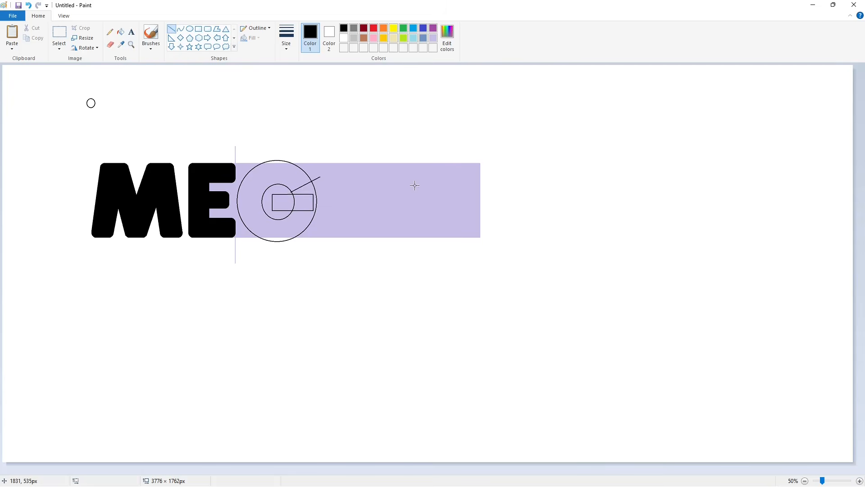
pyautogui.keyDown('ctrl'); pyautogui.scroll(1, 479, 427); pyautogui.keyUp('ctrl')
pyautogui.hscroll(5, 528, 448)
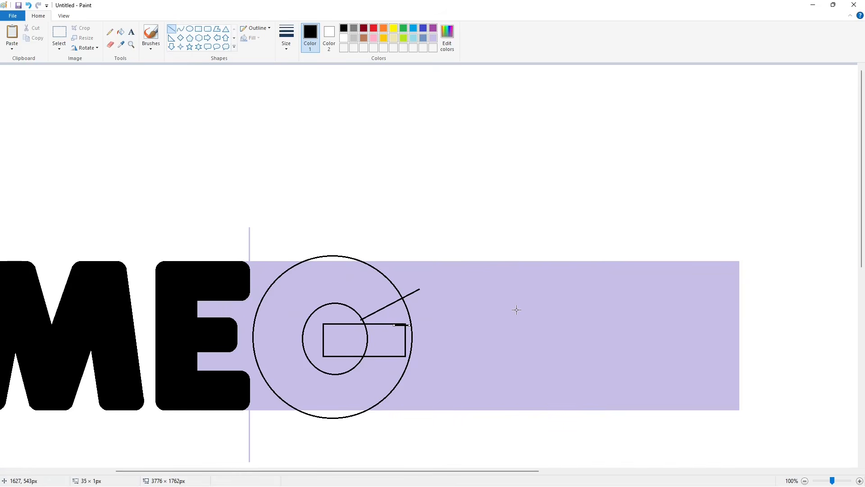
# - Fill the G's ring and crossbar sections black, leaving the opening and the inner area lavender
pyautogui.click(120, 32)
pyautogui.click(333, 258)
pyautogui.click(333, 270)
pyautogui.click(343, 412)
pyautogui.click(384, 341)
pyautogui.click(360, 338)
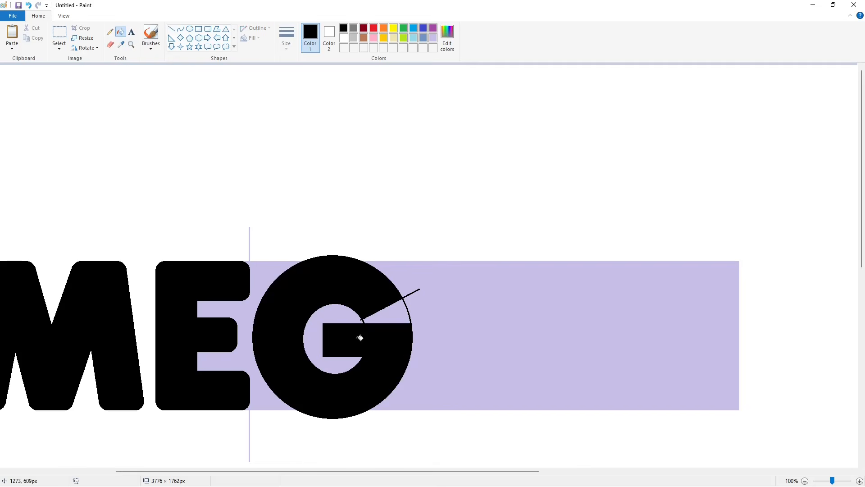
# - Trim the outline at the G's opening with a lavender line and fill the letter purple
pyautogui.click(432, 39)
pyautogui.click(171, 28)
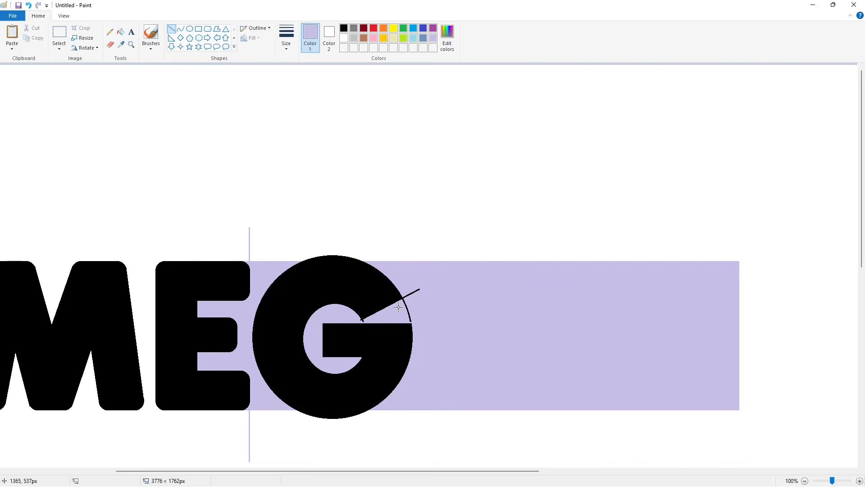
pyautogui.click(121, 31)
pyautogui.click(323, 276)
# - Place two circle copies in the upper and lower left corners of the G's crossbar, aligned with its end
pyautogui.click(59, 34)
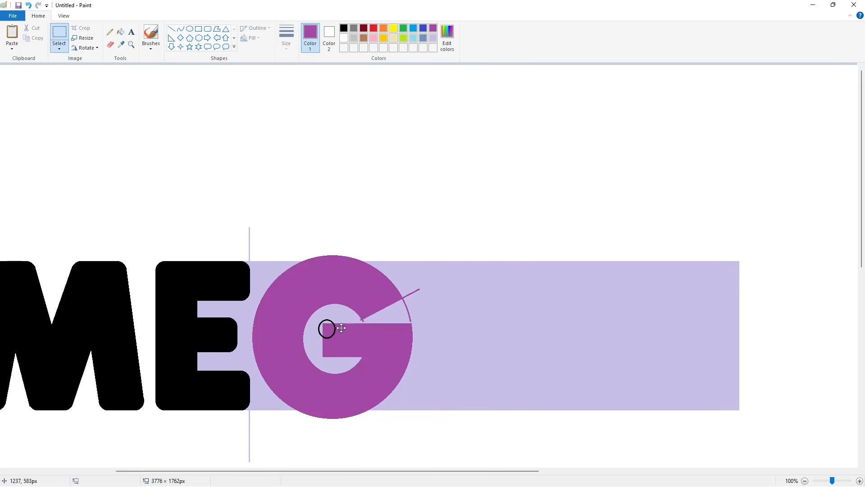
pyautogui.moveTo(286, 284); pyautogui.dragTo(407, 392)
pyautogui.hotkey('ctrl', 'v')
pyautogui.moveTo(51, 118); pyautogui.dragTo(340, 351)
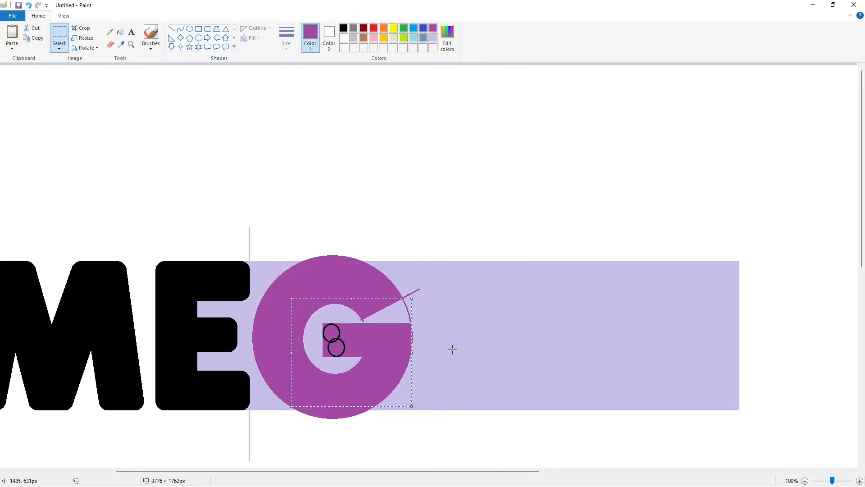
pyautogui.press('Left')
pyautogui.press('Left')
pyautogui.press('Left')
pyautogui.press('Left')
pyautogui.press('Left')
pyautogui.press('Left')
pyautogui.press('Left')
pyautogui.press('Left')
pyautogui.press('Left')
pyautogui.press('Left')
pyautogui.press('Left')
pyautogui.press('Left')
pyautogui.press('Left')
# - Paste a circle at the inner tip of the G's upper arm, beside the slanted edge
pyautogui.hotkey('ctrl', 'v')
pyautogui.moveTo(54, 148); pyautogui.dragTo(370, 342)
pyautogui.click(468, 304)
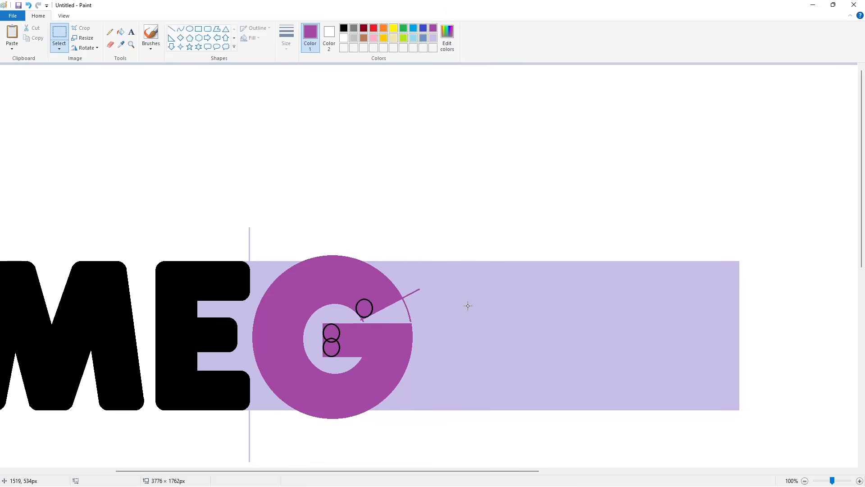
# - Paste a small circle at the outer tip of the G's upper arm, against the slanted edge
pyautogui.hotkey('ctrl', 'v')
pyautogui.moveTo(54, 147); pyautogui.dragTo(395, 328)
pyautogui.press('Right')
pyautogui.press('Right')
pyautogui.press('Right')
pyautogui.press('Right')
# - Draw a larger black circle above the letters and place a copy in the outer upper corner of the G's crossbar
pyautogui.click(189, 29)
pyautogui.click(343, 29)
pyautogui.moveTo(395, 354); pyautogui.dragTo(362, 173)
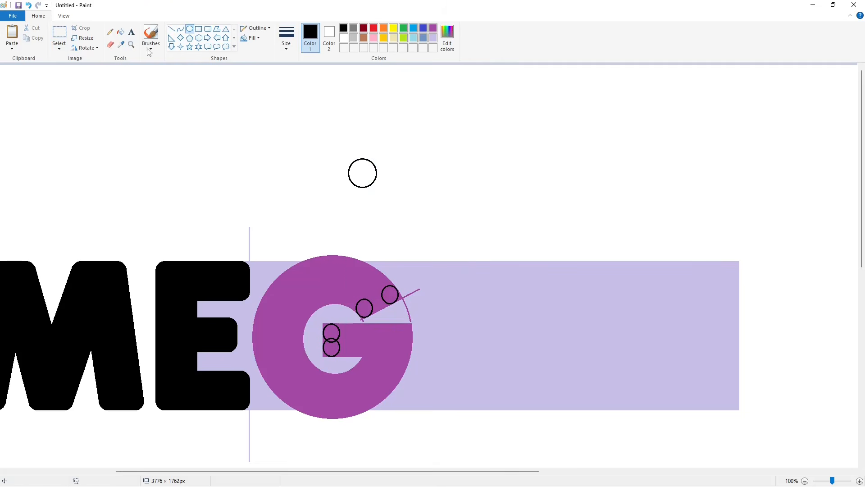
pyautogui.click(59, 35)
pyautogui.moveTo(308, 130); pyautogui.dragTo(418, 214)
pyautogui.hotkey('ctrl', 'c')
pyautogui.hotkey('ctrl', 'v')
pyautogui.moveTo(69, 104); pyautogui.dragTo(414, 334)
pyautogui.click(528, 333)
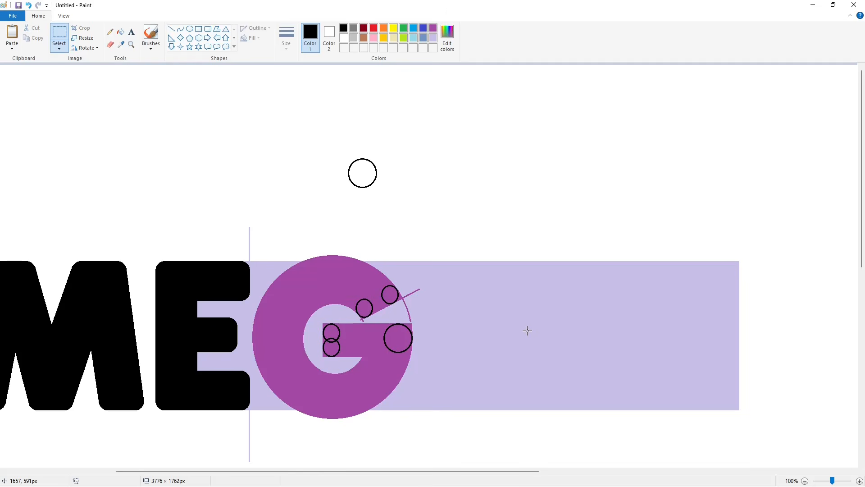
# - Fill the G's leftover corners outside the circles lavender, clear the circle outlines, and fill the letter solid black
pyautogui.click(121, 32)
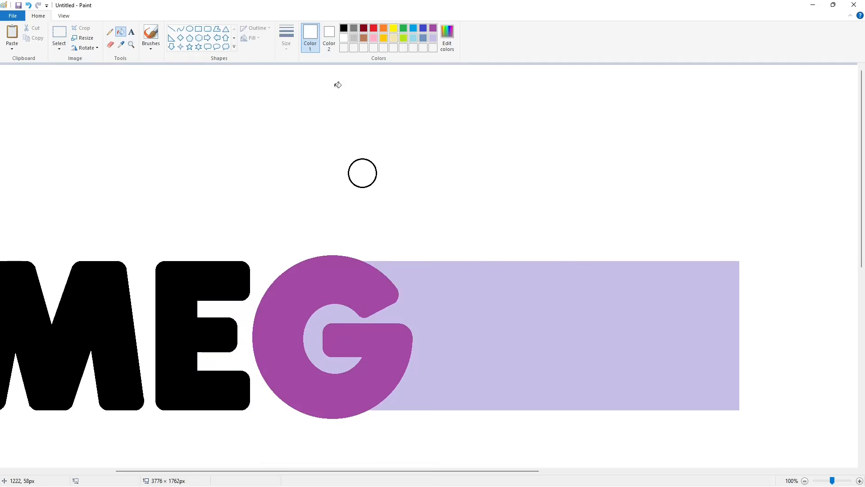
pyautogui.click(805, 481)
pyautogui.click(291, 176)
# - Draw the A's outline beside the G with slanted black outer and inner lines plus the crossbar edges
pyautogui.click(172, 28)
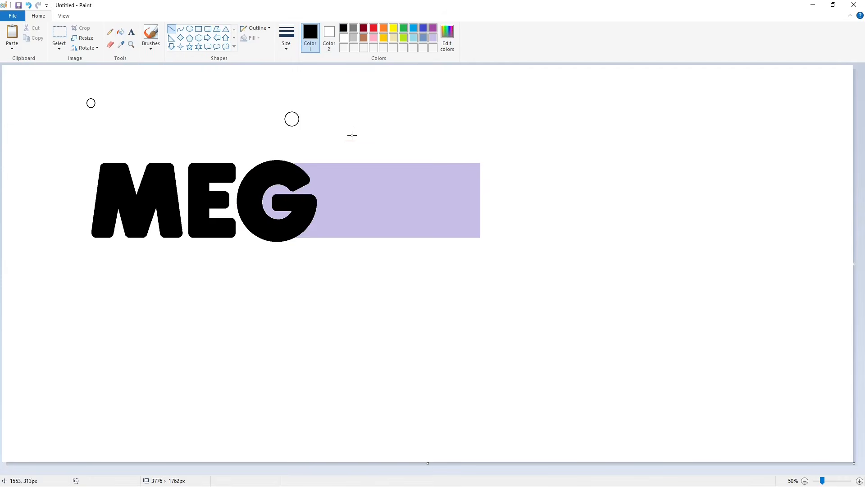
pyautogui.moveTo(346, 145)
pyautogui.mouseDown()
pyautogui.moveTo(297, 271)
pyautogui.moveTo(347, 131)
pyautogui.mouseUp()
pyautogui.moveTo(298, 271); pyautogui.dragTo(299, 275)
pyautogui.moveTo(346, 127); pyautogui.dragTo(397, 277)
pyautogui.click(362, 165)
pyautogui.moveTo(350, 187)
pyautogui.mouseDown()
pyautogui.moveTo(351, 177)
pyautogui.moveTo(367, 258)
pyautogui.mouseUp()
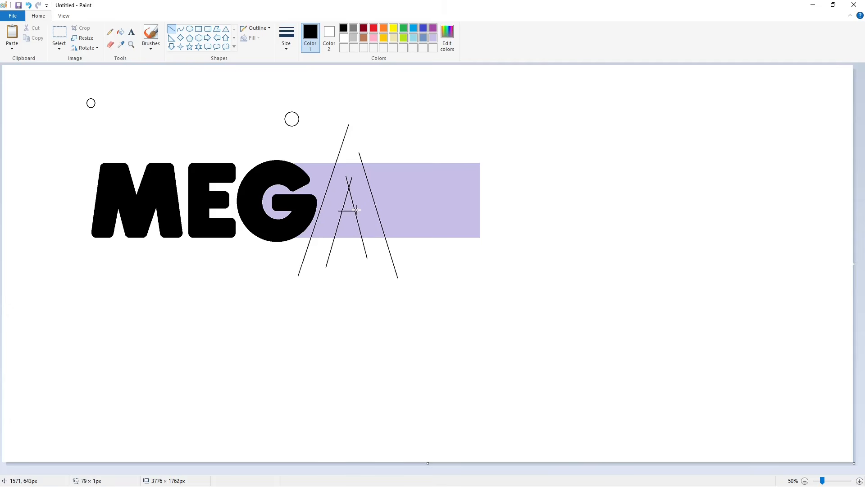
# - Fill the A's legs, top and crossbar as one purple shape, leaving its triangular counter and lower opening lavender
pyautogui.click(120, 32)
pyautogui.click(333, 203)
pyautogui.click(349, 219)
pyautogui.click(434, 28)
pyautogui.click(334, 203)
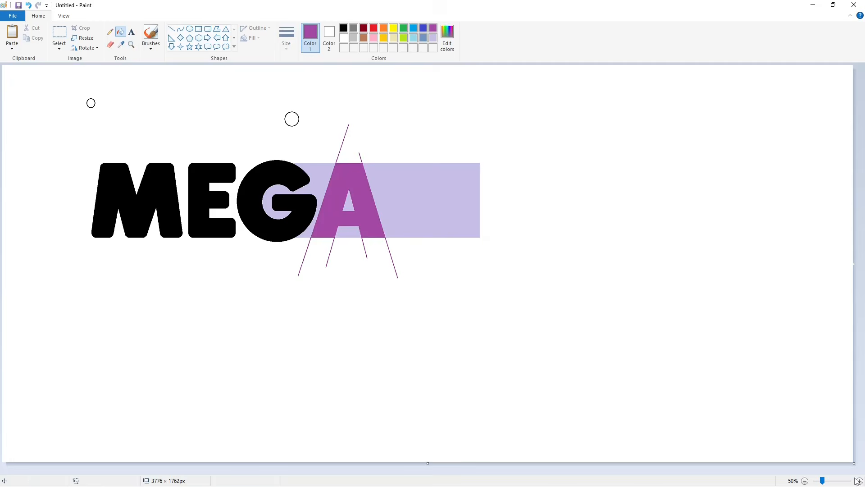
pyautogui.click(860, 481)
pyautogui.moveTo(394, 472); pyautogui.dragTo(562, 471)
pyautogui.hotkey('ctrl', 'v')
pyautogui.hotkey('ctrl', 'z')
pyautogui.moveTo(394, 472); pyautogui.dragTo(221, 471)
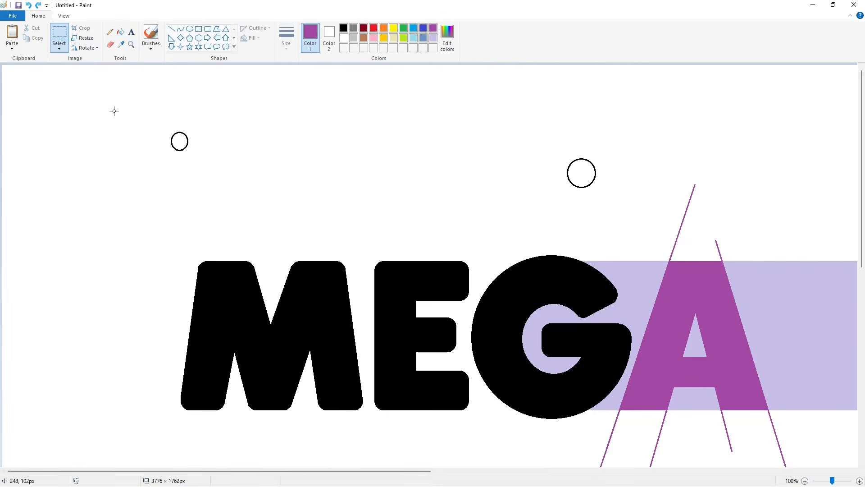
# - Copy the small circle above the M and place it in the upper left corner of the A
pyautogui.moveTo(117, 96); pyautogui.dragTo(279, 212)
pyautogui.hotkey('ctrl', 'c')
pyautogui.moveTo(345, 471); pyautogui.dragTo(521, 471)
pyautogui.hotkey('ctrl', 'v')
pyautogui.moveTo(112, 161); pyautogui.dragTo(365, 320)
pyautogui.press('Left')
pyautogui.press('Left')
pyautogui.press('Left')
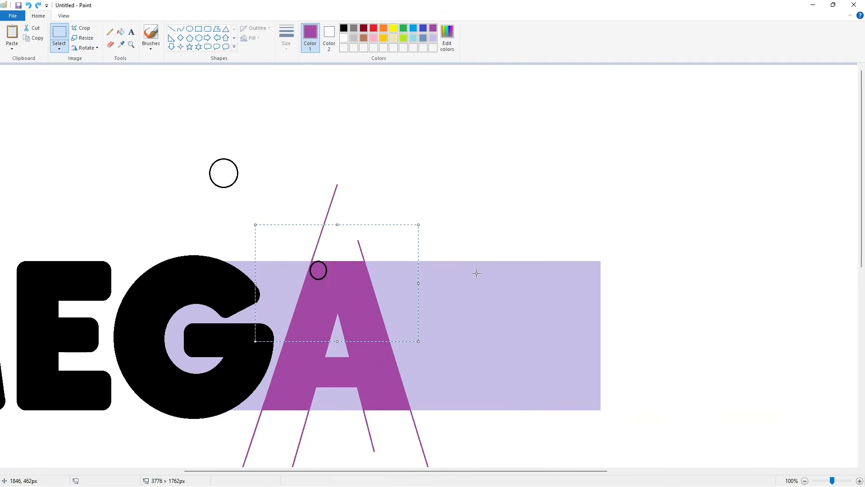
# - Paste another small circle into the upper right corner of the A, aligned with its top edge
pyautogui.click(476, 273)
pyautogui.hotkey('ctrl', 'v')
pyautogui.moveTo(72, 115); pyautogui.dragTo(359, 276)
pyautogui.press('Up')
pyautogui.press('Up')
pyautogui.press('Up')
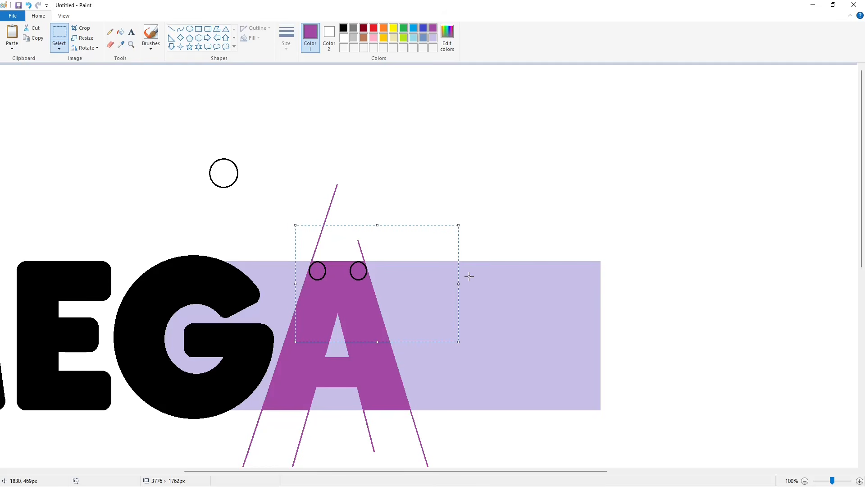
# - Place two circle copies in the lower corners of the A's left leg, aligned with the band's bottom edge
pyautogui.hotkey('ctrl', 'v')
pyautogui.moveTo(110, 150); pyautogui.dragTo(311, 415)
pyautogui.press('Left')
pyautogui.press('Left')
pyautogui.press('Left')
pyautogui.press('Left')
pyautogui.press('Left')
pyautogui.press('Left')
pyautogui.press('Left')
pyautogui.press('Left')
pyautogui.hotkey('ctrl', 'v')
pyautogui.moveTo(163, 101); pyautogui.dragTo(400, 392)
# - Place two circle copies in the lower corners of the A's right leg, level with those in the left leg
pyautogui.hotkey('ctrl', 'v')
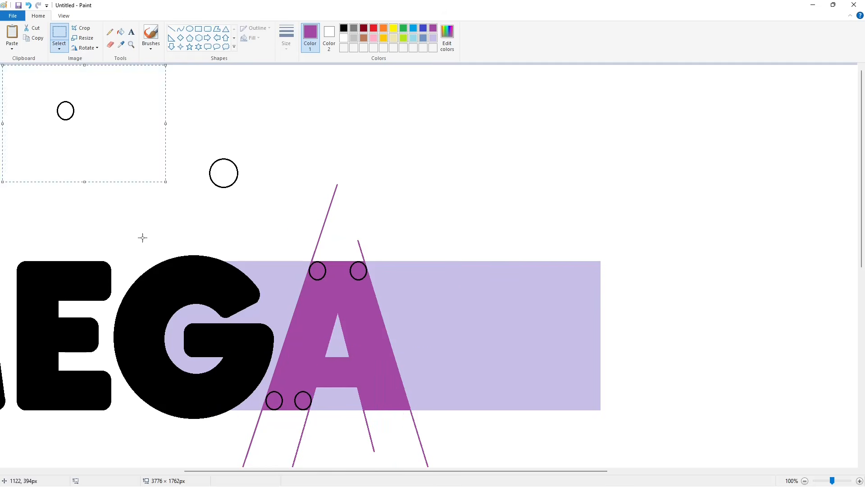
pyautogui.moveTo(114, 119); pyautogui.dragTo(425, 407)
pyautogui.press('Down')
pyautogui.press('Down')
pyautogui.press('Down')
pyautogui.press('Down')
pyautogui.press('Left')
pyautogui.press('Left')
pyautogui.press('Left')
pyautogui.press('Left')
pyautogui.press('Left')
pyautogui.press('Left')
pyautogui.press('Left')
pyautogui.press('Left')
pyautogui.press('Left')
pyautogui.press('Left')
pyautogui.press('Left')
pyautogui.press('Left')
pyautogui.press('Left')
pyautogui.press('Left')
pyautogui.moveTo(114, 119); pyautogui.dragTo(443, 409)
pyautogui.press('Right')
pyautogui.press('Right')
pyautogui.press('Right')
pyautogui.press('Right')
pyautogui.press('Right')
pyautogui.click(565, 389)
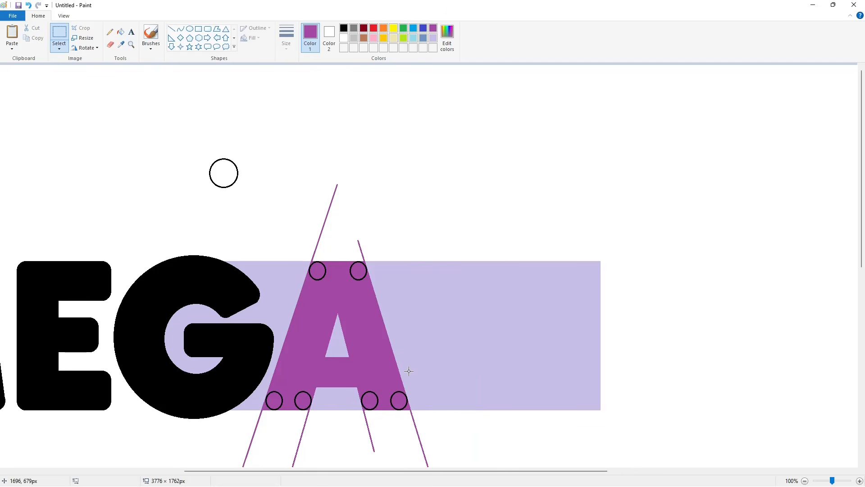
# - Fill the guide lines and the A's corners outside the circles lavender, and merge the circles into a solid purple letter
pyautogui.click(121, 31)
pyautogui.click(120, 44)
pyautogui.click(282, 288)
pyautogui.click(266, 407)
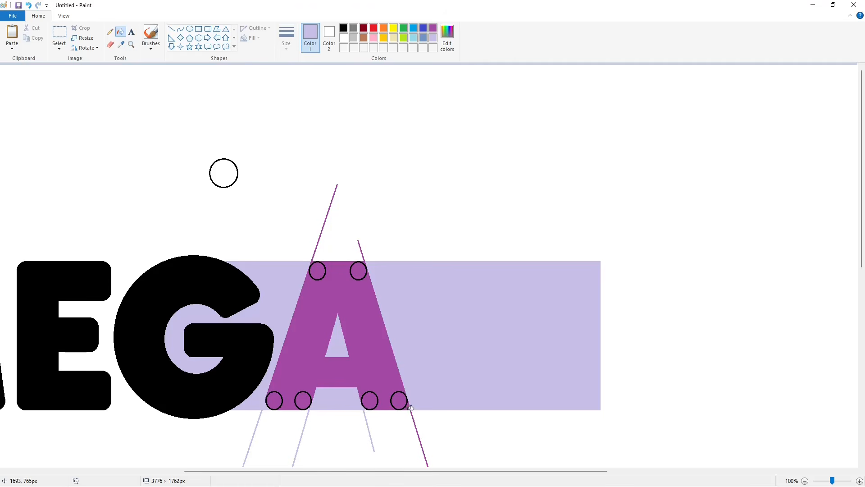
pyautogui.click(346, 29)
pyautogui.click(340, 291)
pyautogui.click(432, 28)
pyautogui.click(345, 291)
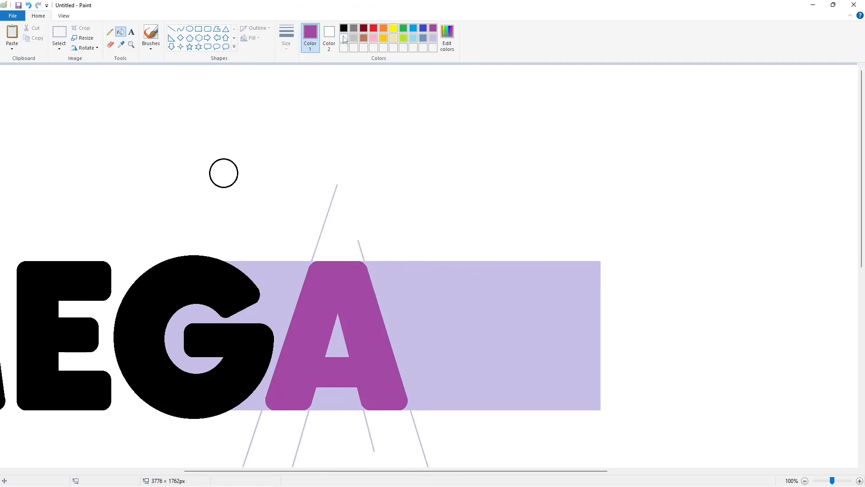
# - Fill the remaining lavender band and the A's openings white, and fill the A black
pyautogui.click(344, 38)
pyautogui.click(401, 311)
pyautogui.click(337, 345)
pyautogui.click(338, 398)
pyautogui.click(342, 293)
pyautogui.scroll(-1, 641, 344)
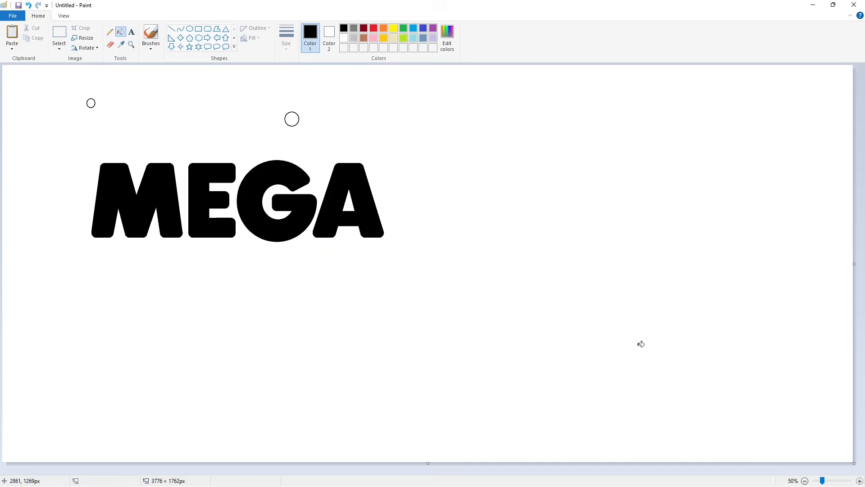
# - Draw a wide black-outlined rectangle about 1949 px wide below MEGA, adjusting its height to match the letters
pyautogui.click(198, 29)
pyautogui.moveTo(55, 264); pyautogui.dragTo(495, 361)
pyautogui.moveTo(275, 361); pyautogui.dragTo(275, 336)
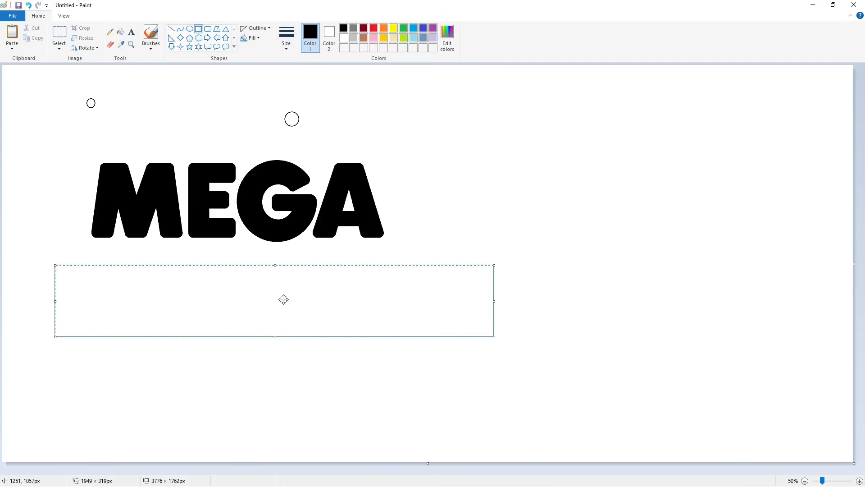
pyautogui.moveTo(276, 265); pyautogui.dragTo(275, 263)
pyautogui.click(292, 379)
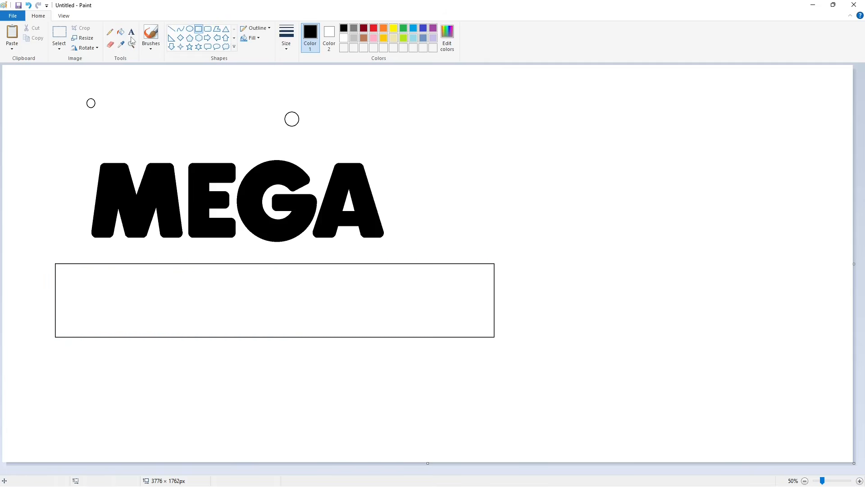
# - Fill the new rectangle and its outline solid lavender as the second line's guide band
pyautogui.click(120, 32)
pyautogui.click(270, 291)
pyautogui.click(433, 38)
pyautogui.click(299, 290)
# - Draw a vertical line about 481 px long below the M's left edge and two overlapping circles for the B's lobes
pyautogui.click(171, 29)
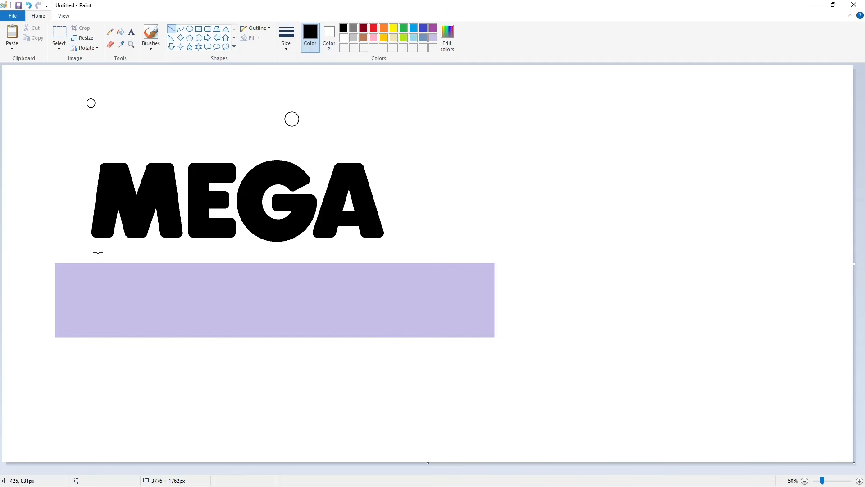
pyautogui.moveTo(92, 256); pyautogui.dragTo(92, 364)
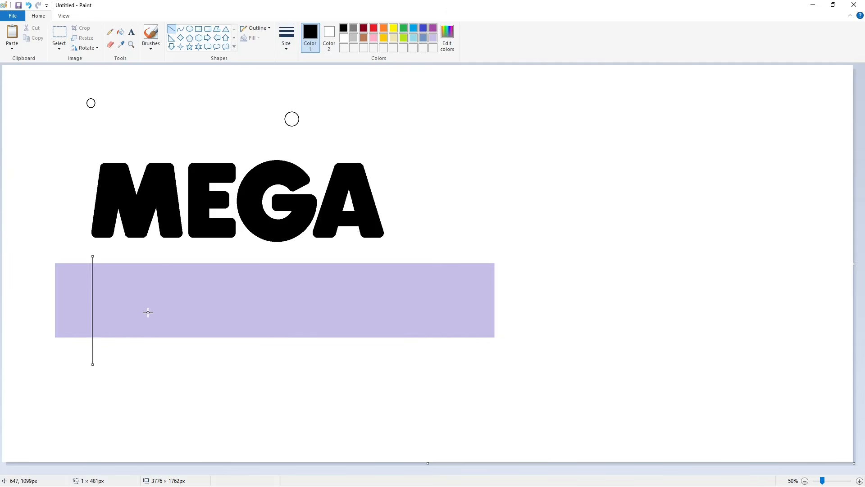
pyautogui.click(190, 29)
pyautogui.moveTo(104, 263)
pyautogui.mouseDown()
pyautogui.moveTo(145, 303)
pyautogui.moveTo(135, 332)
pyautogui.moveTo(146, 337)
pyautogui.mouseUp()
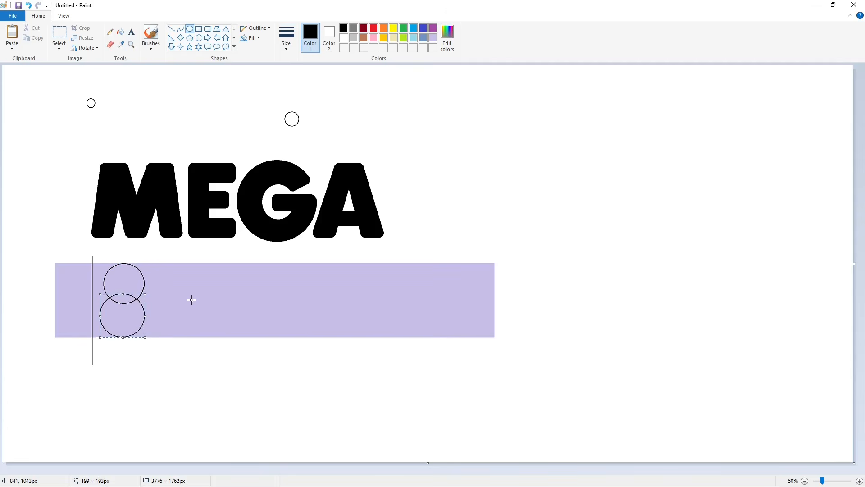
# - Fill the B's lobes and stem area black to merge them into one shape, and recolor it purple
pyautogui.click(120, 32)
pyautogui.click(124, 276)
pyautogui.click(124, 324)
pyautogui.click(124, 298)
pyautogui.click(97, 300)
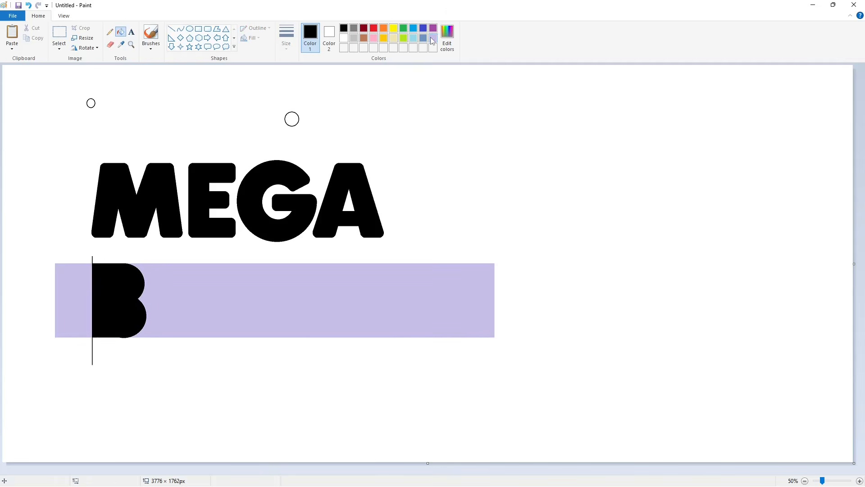
pyautogui.click(432, 28)
pyautogui.click(117, 293)
# - Draw a black vertical line inside the B and two small circles beside it, one in each lobe
pyautogui.click(171, 29)
pyautogui.click(344, 28)
pyautogui.moveTo(112, 272); pyautogui.dragTo(113, 330)
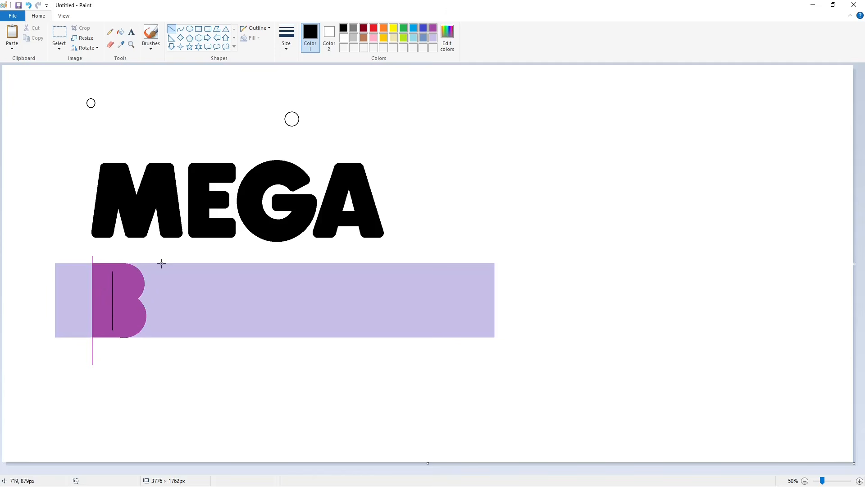
pyautogui.click(190, 29)
pyautogui.moveTo(122, 290); pyautogui.dragTo(121, 289)
pyautogui.click(115, 307)
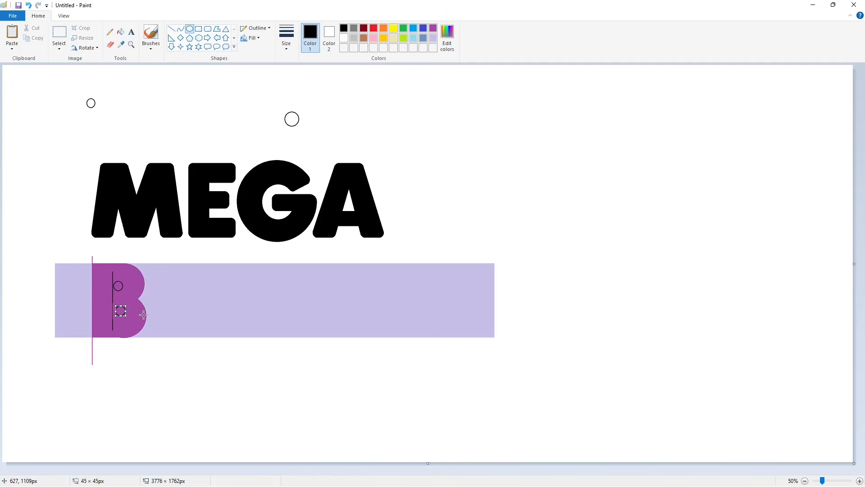
# - Draw a dark red horizontal line about 90 px long across the B's inner line, touching the upper circle's top edge
pyautogui.click(860, 481)
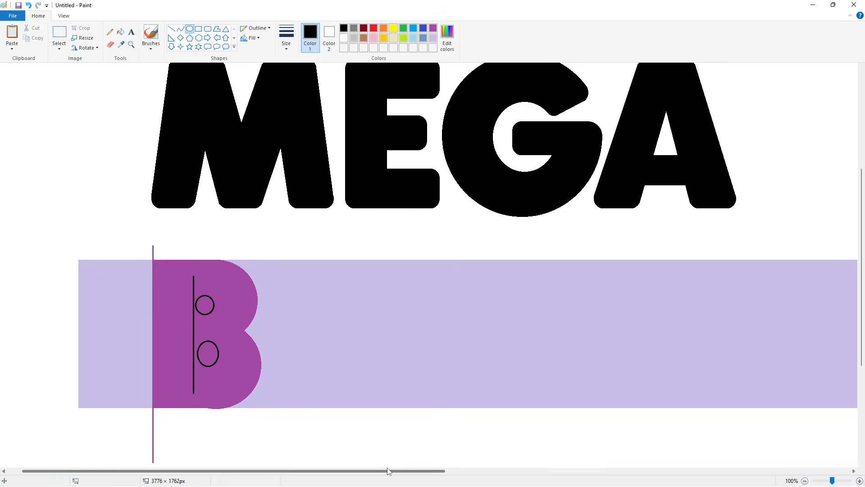
pyautogui.click(172, 29)
pyautogui.moveTo(178, 290); pyautogui.dragTo(219, 290)
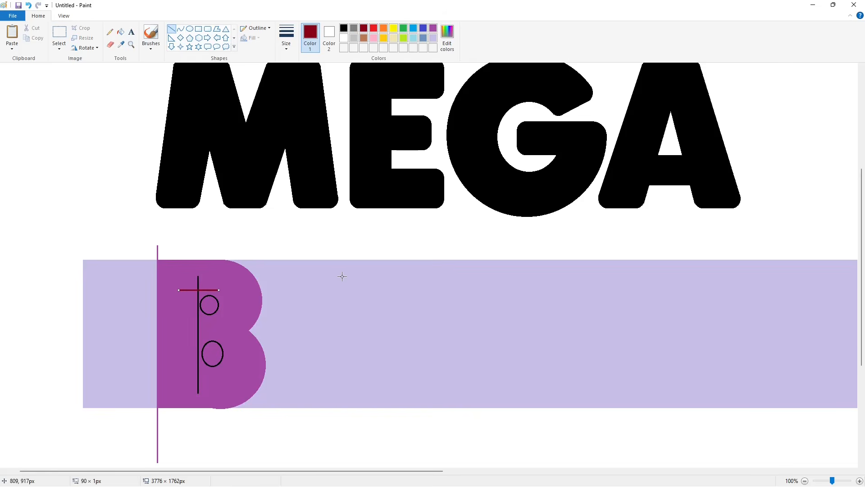
pyautogui.press('Left')
pyautogui.press('Left')
pyautogui.press('Left')
pyautogui.press('Left')
pyautogui.press('Left')
pyautogui.press('Left')
pyautogui.press('Left')
pyautogui.press('Down')
pyautogui.press('Down')
pyautogui.press('Down')
pyautogui.press('Down')
pyautogui.click(341, 276)
# - Draw dark red horizontal lines from the B's inner line to the top and bottom edges of both small circles, the lowest about 47 px long
pyautogui.press('Up')
pyautogui.press('Up')
pyautogui.press('Up')
pyautogui.press('Up')
pyautogui.press('Up')
pyautogui.press('Up')
pyautogui.press('Up')
pyautogui.press('Up')
pyautogui.press('Up')
pyautogui.press('Up')
pyautogui.press('Up')
pyautogui.press('Up')
pyautogui.press('Up')
pyautogui.press('Up')
pyautogui.press('Up')
pyautogui.press('Up')
pyautogui.press('Up')
pyautogui.click(294, 329)
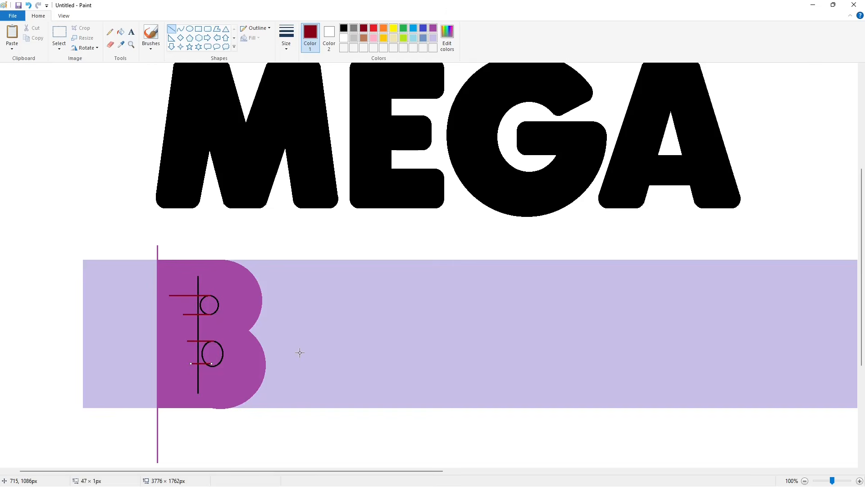
# - Fill the B's two counters lavender and paste a small circle into each left corner of its stem
pyautogui.click(120, 31)
pyautogui.click(206, 359)
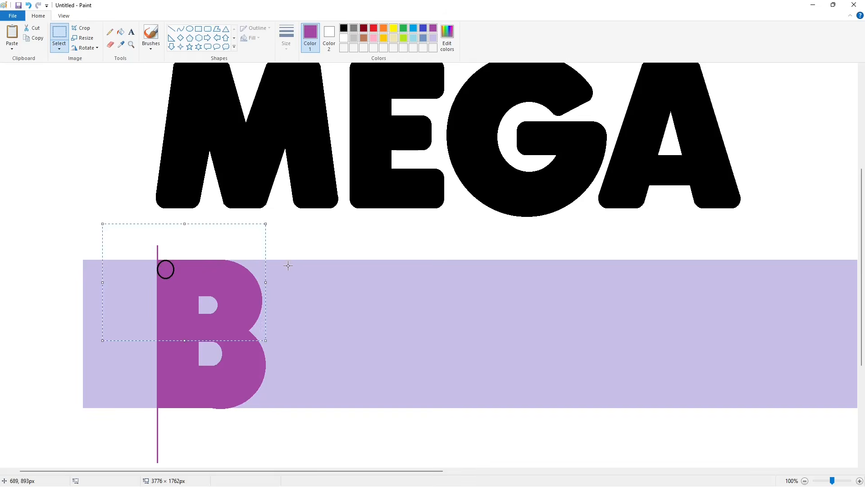
pyautogui.hotkey('ctrl', 'v')
pyautogui.moveTo(130, 168); pyautogui.dragTo(229, 457)
# - Recolor the B's body purple and trim its lower edge with a white line about 159 px long
pyautogui.click(121, 32)
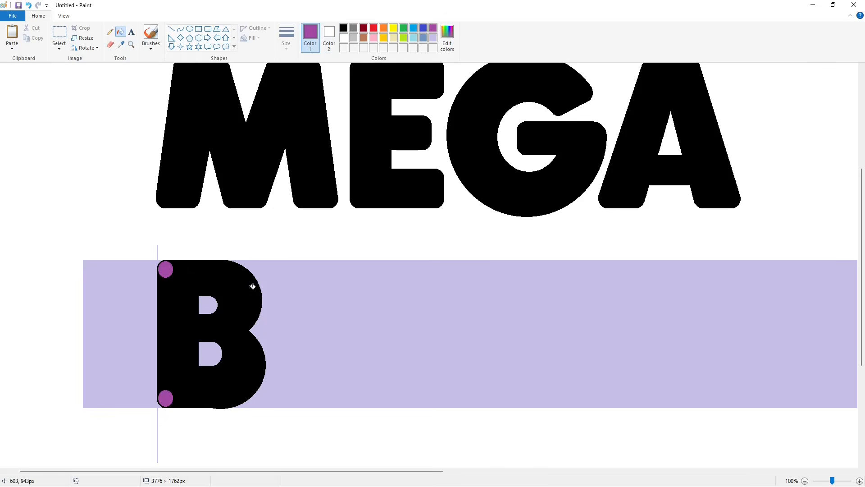
pyautogui.click(253, 286)
pyautogui.click(171, 28)
pyautogui.click(344, 38)
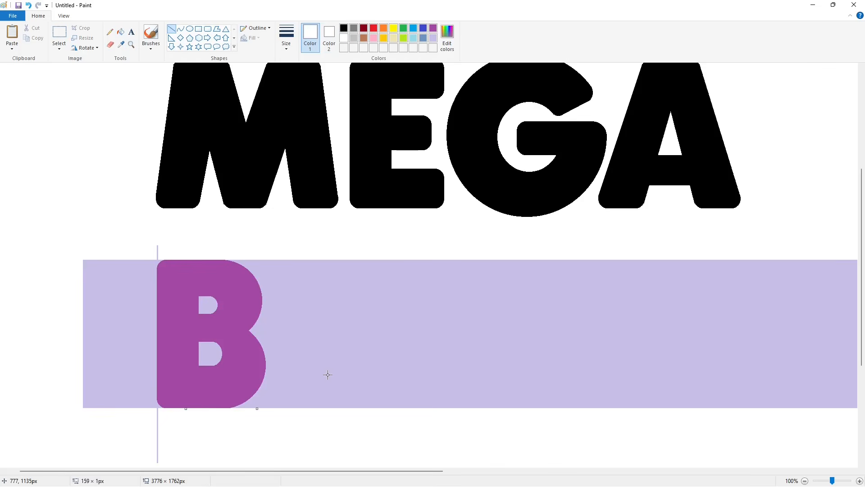
# - Fill the guide band left of the B and both of its counters white, and fill the letter black
pyautogui.click(121, 32)
pyautogui.click(130, 276)
pyautogui.click(211, 305)
pyautogui.click(211, 354)
pyautogui.click(344, 28)
pyautogui.click(246, 293)
# - Draw a black vertical line about 455 px long just right of the B
pyautogui.click(805, 481)
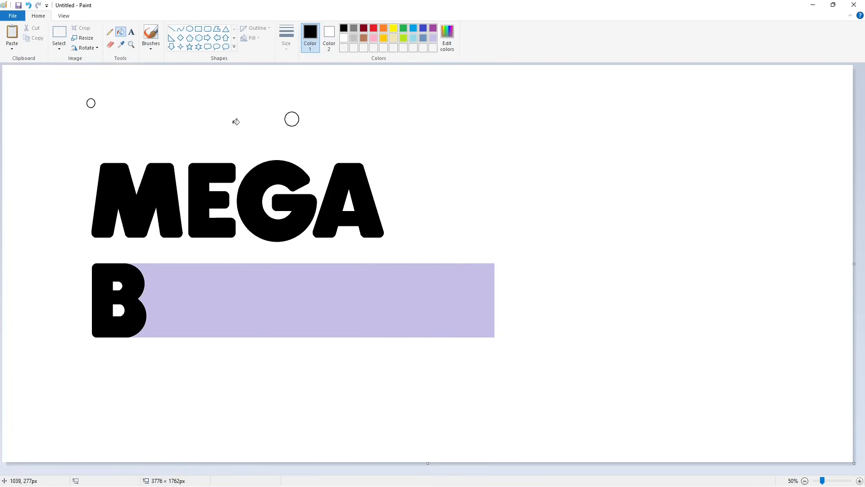
pyautogui.click(171, 29)
pyautogui.moveTo(151, 251); pyautogui.dragTo(151, 354)
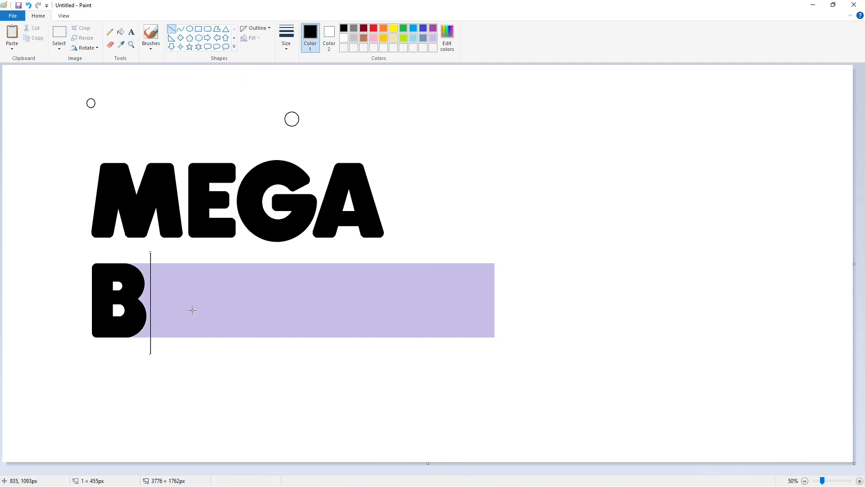
pyautogui.click(195, 307)
# - Draw a second, shorter vertical line for the L's stem width and a rectangle about 147 × 135 px at its foot
pyautogui.moveTo(168, 257)
pyautogui.mouseDown()
pyautogui.moveTo(167, 325)
pyautogui.moveTo(159, 345)
pyautogui.mouseUp()
pyautogui.press('Right')
pyautogui.press('Right')
pyautogui.press('Right')
pyautogui.press('Right')
pyautogui.press('Right')
pyautogui.press('Right')
pyautogui.press('Right')
pyautogui.press('Right')
pyautogui.press('Right')
pyautogui.press('Right')
pyautogui.press('Right')
pyautogui.press('Right')
pyautogui.press('Right')
pyautogui.press('Right')
pyautogui.click(206, 304)
pyautogui.click(198, 29)
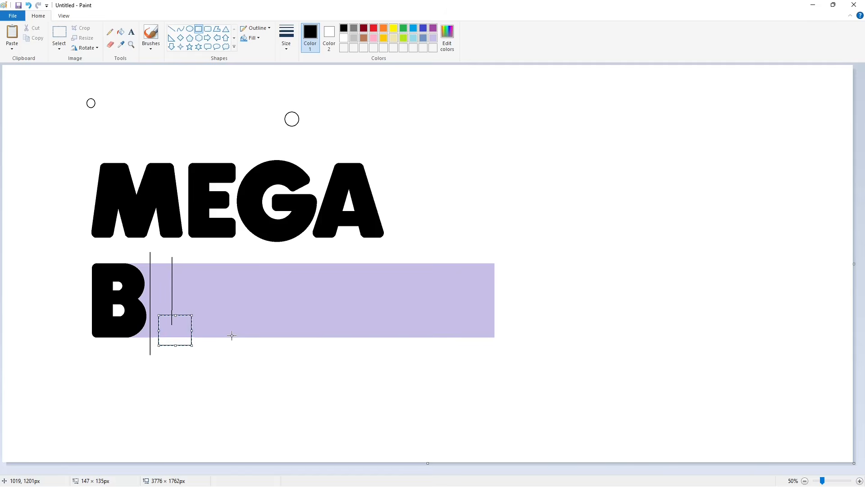
# - Fill the L's stem and foot black to merge them into one shape, and recolor it purple
pyautogui.click(860, 480)
pyautogui.scroll(-7, 323, 170)
pyautogui.click(120, 32)
pyautogui.click(332, 271)
pyautogui.click(433, 28)
pyautogui.click(327, 253)
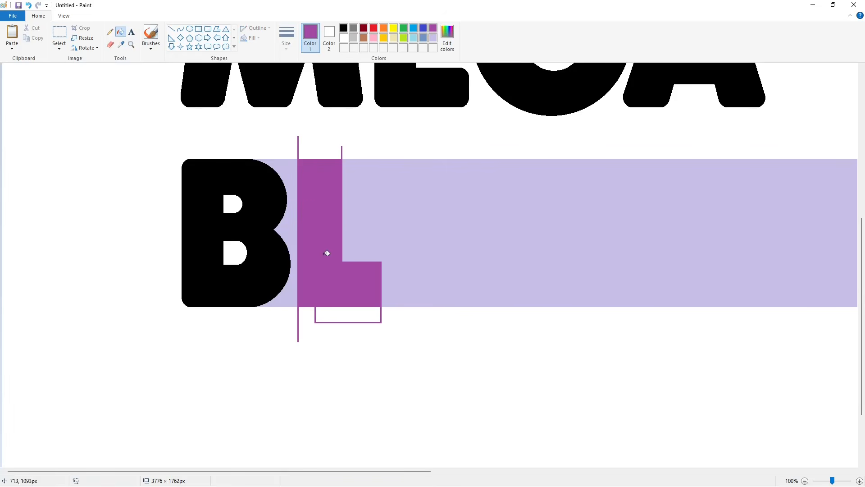
# - Paste two small circles and align them with the upper left and upper right corners of the L's stem
pyautogui.hotkey('ctrl', 'v')
pyautogui.moveTo(74, 113); pyautogui.dragTo(319, 171)
pyautogui.hotkey('ctrl', 'v')
pyautogui.moveTo(103, 114); pyautogui.dragTo(363, 173)
pyautogui.press('Up')
pyautogui.press('Up')
pyautogui.press('Right')
pyautogui.press('Right')
pyautogui.press('Right')
pyautogui.press('Right')
pyautogui.press('Right')
pyautogui.press('Right')
pyautogui.press('Right')
pyautogui.press('Right')
pyautogui.press('Right')
pyautogui.press('Right')
pyautogui.press('Right')
pyautogui.press('Right')
pyautogui.press('Right')
pyautogui.press('Right')
pyautogui.press('Right')
pyautogui.press('Right')
pyautogui.press('Right')
pyautogui.press('Right')
pyautogui.click(608, 212)
# - Paste two small circles and align them with the L's lower left and lower right corners
pyautogui.hotkey('ctrl', 'v')
pyautogui.moveTo(77, 111); pyautogui.dragTo(322, 299)
pyautogui.press('Left')
pyautogui.press('Left')
pyautogui.press('Left')
pyautogui.press('Left')
pyautogui.press('Left')
pyautogui.press('Left')
pyautogui.press('Left')
pyautogui.press('Left')
pyautogui.press('Left')
pyautogui.press('Left')
pyautogui.click(474, 297)
pyautogui.hotkey('ctrl', 'v')
pyautogui.moveTo(77, 121); pyautogui.dragTo(379, 308)
pyautogui.press('Right')
pyautogui.press('Right')
pyautogui.press('Right')
pyautogui.press('Right')
pyautogui.press('Right')
pyautogui.press('Right')
pyautogui.press('Right')
pyautogui.press('Right')
pyautogui.press('Right')
pyautogui.press('Right')
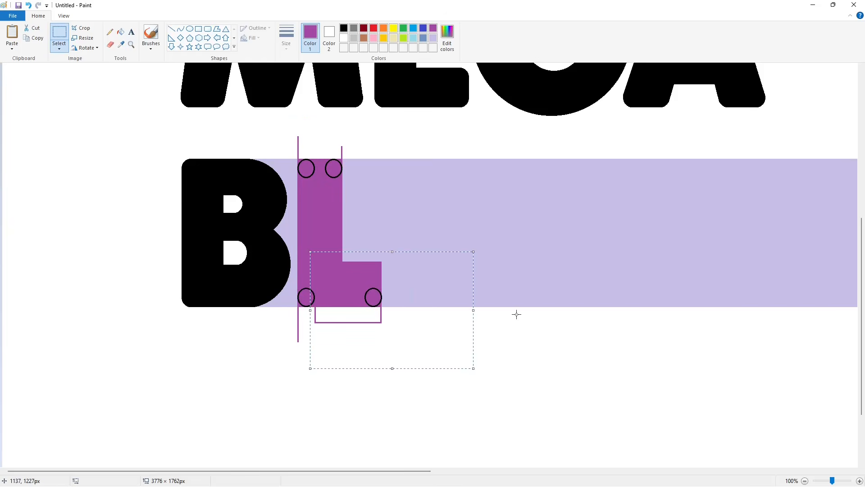
pyautogui.click(516, 312)
# - Paste a small circle and align it with the upper right corner of the L's foot
pyautogui.hotkey('ctrl', 'v')
pyautogui.moveTo(75, 118); pyautogui.dragTo(369, 278)
pyautogui.press('Right')
pyautogui.press('Right')
pyautogui.press('Right')
pyautogui.press('Right')
pyautogui.press('Right')
pyautogui.press('Right')
pyautogui.press('Right')
pyautogui.press('Right')
pyautogui.press('Right')
pyautogui.press('Right')
pyautogui.click(496, 288)
# - Clear the leftover guide lines around the L and its outer corner pieces to white
pyautogui.click(172, 29)
pyautogui.click(344, 38)
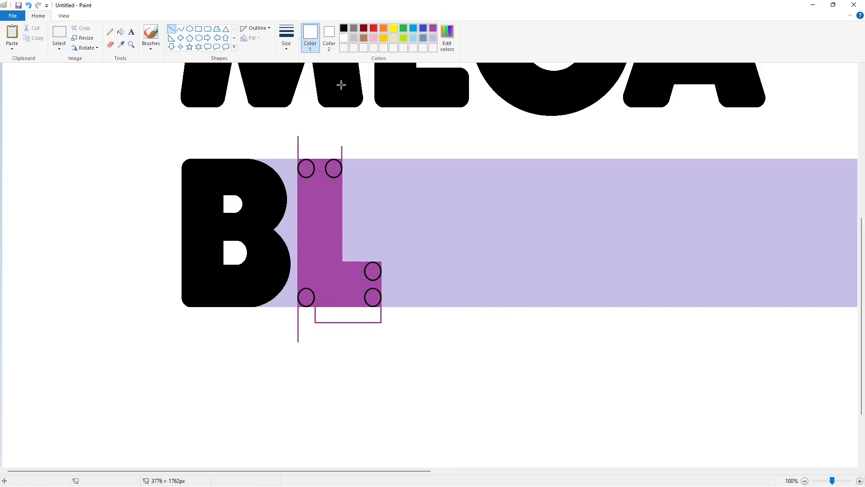
pyautogui.click(120, 31)
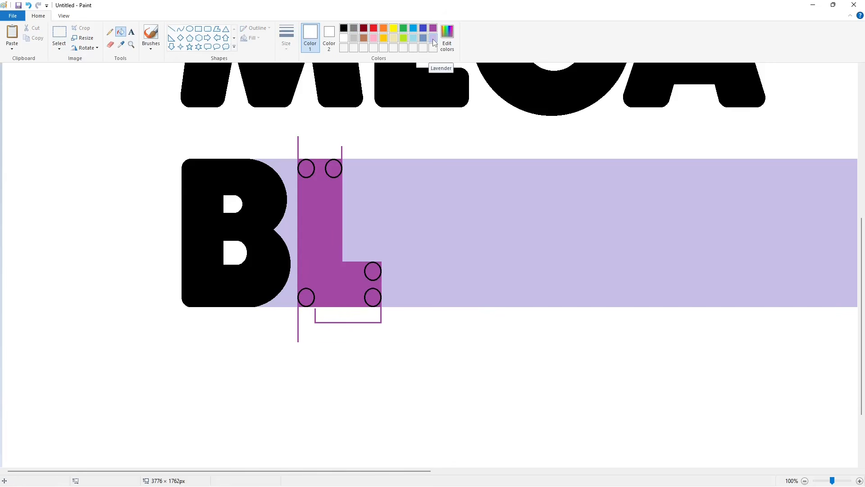
pyautogui.click(378, 306)
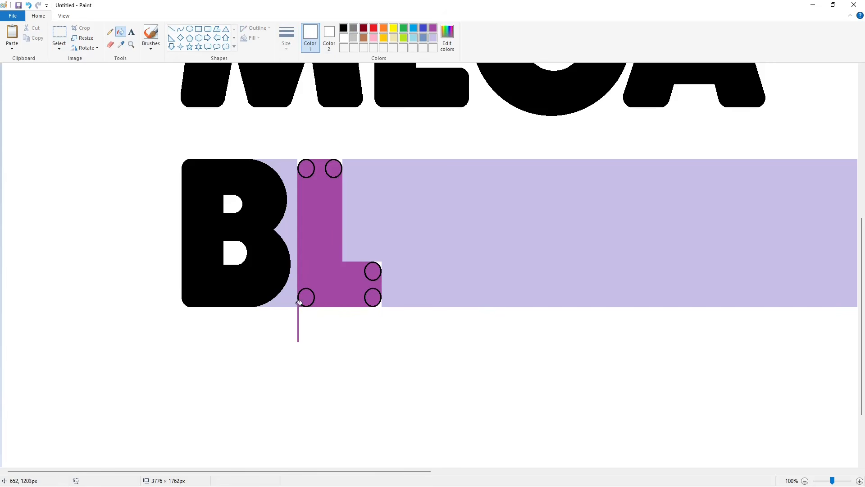
pyautogui.click(299, 305)
pyautogui.click(293, 301)
# - Merge the L with its corner circles by filling it black, recoloring it purple and filling it black again
pyautogui.click(344, 29)
pyautogui.click(331, 220)
pyautogui.click(433, 29)
pyautogui.click(331, 221)
pyautogui.click(344, 28)
pyautogui.click(317, 199)
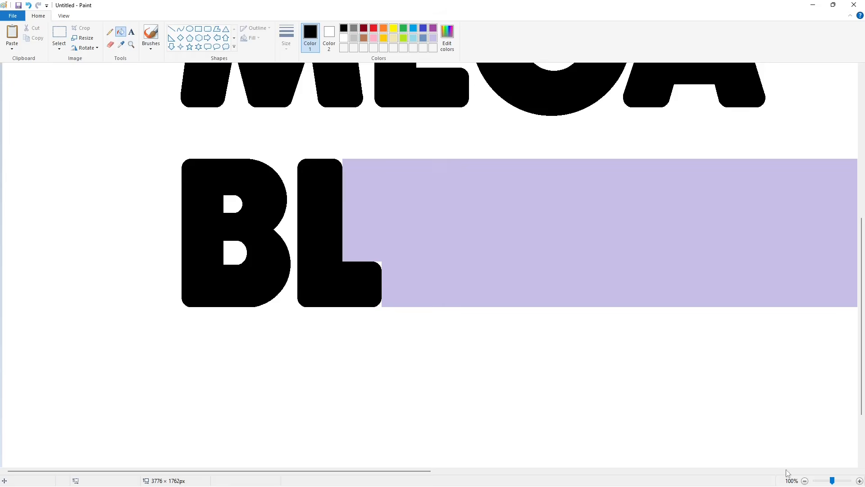
# - Draw an upright black ellipse about 273 × 350 px and place it beside the L as the O's outline
pyautogui.click(805, 481)
pyautogui.click(189, 30)
pyautogui.moveTo(201, 261); pyautogui.dragTo(262, 338)
pyautogui.moveTo(225, 310); pyautogui.dragTo(223, 310)
pyautogui.moveTo(229, 337); pyautogui.dragTo(211, 319)
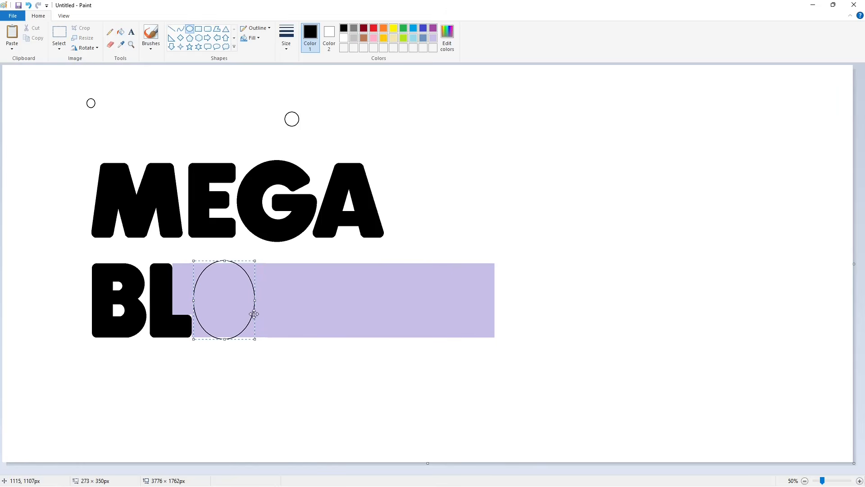
# - Widen the O's outline ellipse and center a smaller upright ellipse inside it as the counter
pyautogui.moveTo(255, 300); pyautogui.dragTo(265, 301)
pyautogui.click(270, 310)
pyautogui.moveTo(212, 285); pyautogui.dragTo(237, 322)
pyautogui.press('Right')
pyautogui.press('Right')
pyautogui.press('Right')
pyautogui.moveTo(231, 323); pyautogui.dragTo(242, 302)
# - Fill the O's ring with black, including the part extending below the lavender guide band
pyautogui.click(209, 162)
pyautogui.click(121, 32)
pyautogui.click(231, 332)
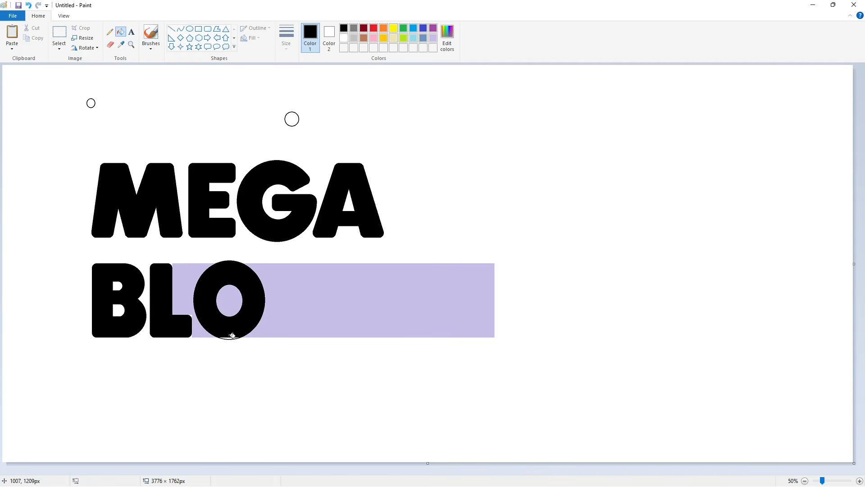
# - Draw two vertical lines about 445 px tall for the K's stem beside the O, plus paired diagonals for its arm and leg
pyautogui.click(171, 29)
pyautogui.moveTo(270, 255); pyautogui.dragTo(270, 356)
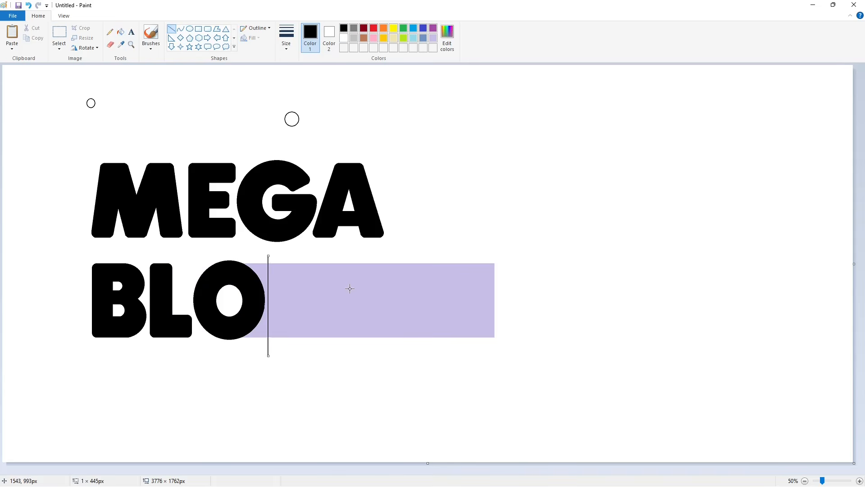
pyautogui.moveTo(293, 256); pyautogui.dragTo(293, 361)
pyautogui.moveTo(309, 255); pyautogui.dragTo(281, 314)
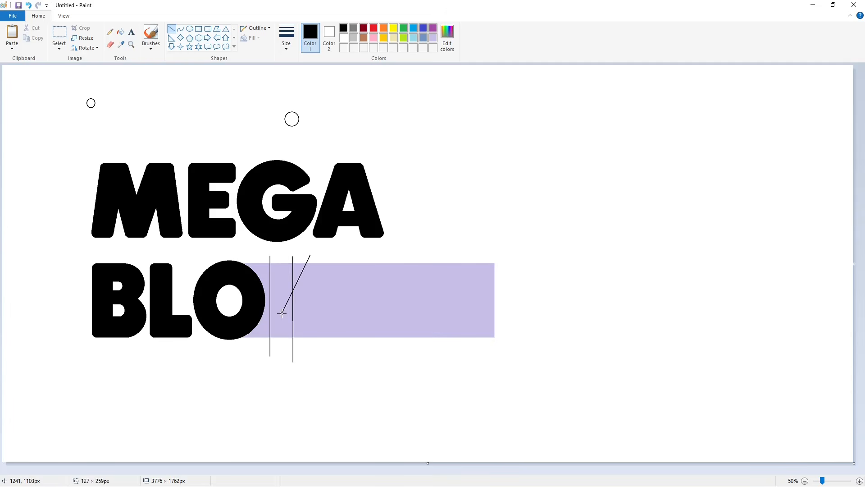
pyautogui.moveTo(332, 258)
pyautogui.mouseDown()
pyautogui.moveTo(304, 313)
pyautogui.moveTo(337, 356)
pyautogui.mouseUp()
pyautogui.moveTo(293, 307); pyautogui.dragTo(311, 348)
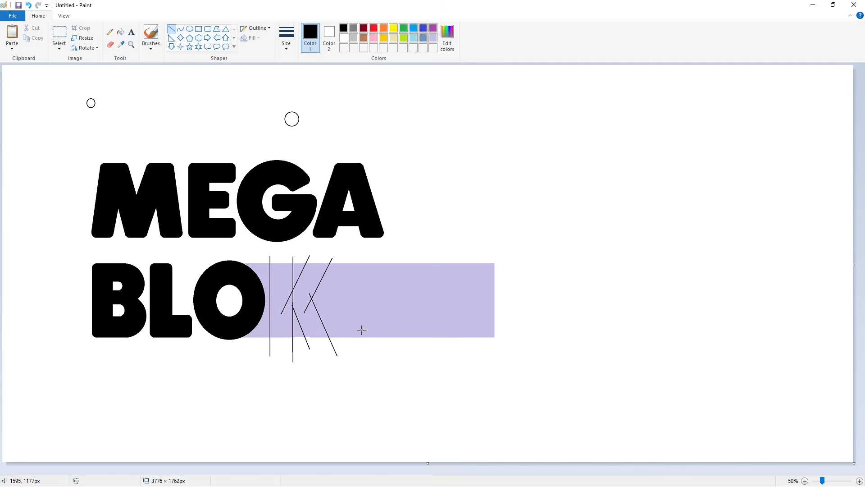
# - Fill the K's stem, arm and leg with black and recolor the whole letter purple
pyautogui.scroll(1, 361, 329)
pyautogui.scroll(-2, 507, 444)
pyautogui.click(121, 32)
pyautogui.click(373, 302)
pyautogui.click(417, 315)
pyautogui.click(433, 28)
pyautogui.click(375, 296)
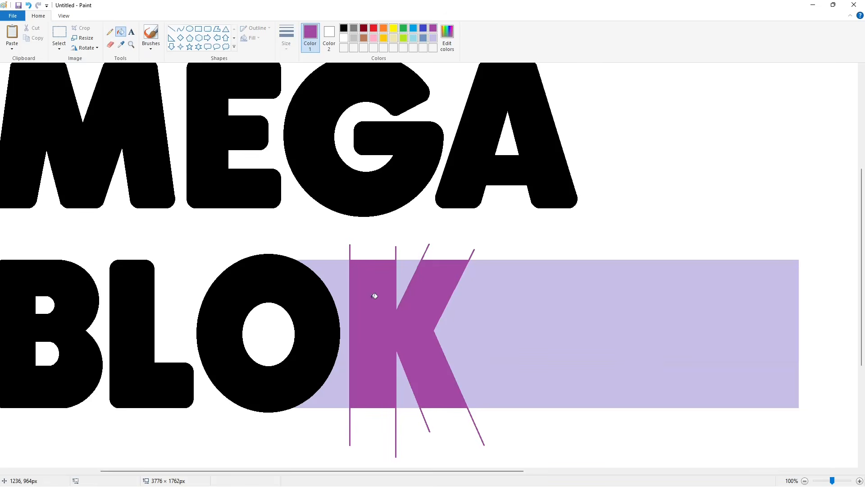
# - Paste a small circle and align it with the upper left corner of the K's stem
pyautogui.hotkey('ctrl', 'v')
pyautogui.moveTo(68, 113); pyautogui.dragTo(367, 275)
pyautogui.press('Left')
pyautogui.press('Left')
pyautogui.press('Left')
pyautogui.press('Up')
pyautogui.press('Up')
pyautogui.press('Up')
pyautogui.press('Left')
pyautogui.press('Left')
pyautogui.press('Left')
pyautogui.press('Left')
pyautogui.press('Left')
pyautogui.press('Left')
# - Paste a small circle and align it with the upper right corner of the K's stem
pyautogui.hotkey('ctrl', 'v')
pyautogui.moveTo(67, 113); pyautogui.dragTo(387, 275)
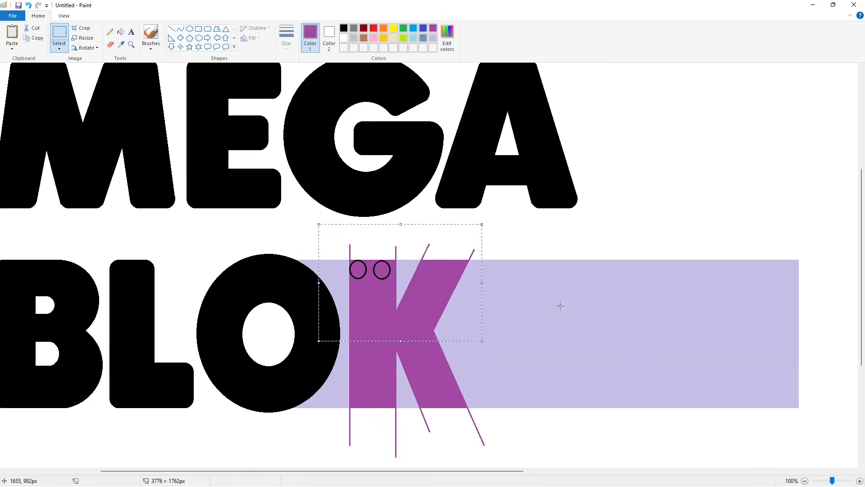
pyautogui.press('Up')
pyautogui.press('Up')
pyautogui.press('Up')
pyautogui.press('Right')
pyautogui.press('Right')
pyautogui.press('Right')
pyautogui.press('Right')
pyautogui.press('Right')
pyautogui.press('Right')
pyautogui.press('Right')
pyautogui.press('Right')
pyautogui.press('Right')
pyautogui.press('Right')
pyautogui.press('Right')
pyautogui.press('Right')
# - Paste a small circle and align it with the upper left corner of the K's arm
pyautogui.hotkey('ctrl', 'v')
pyautogui.moveTo(88, 116); pyautogui.dragTo(455, 277)
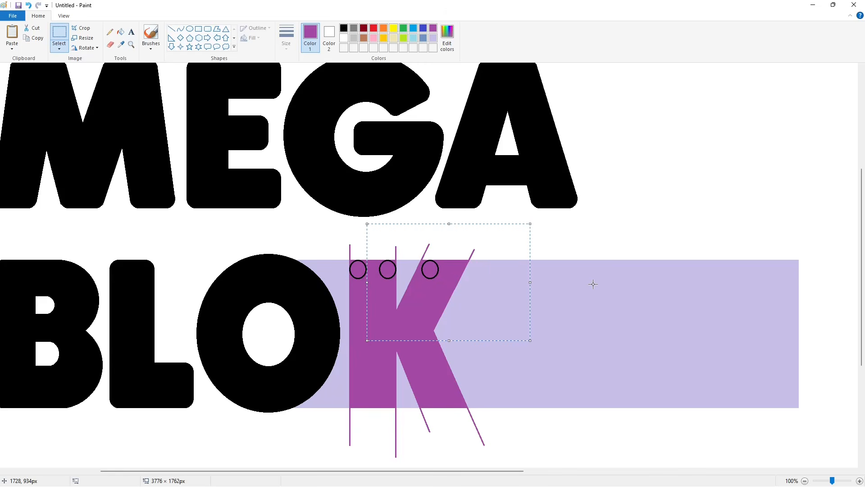
pyautogui.press('Left')
pyautogui.press('Left')
pyautogui.press('Left')
pyautogui.press('Left')
pyautogui.press('Left')
pyautogui.press('Left')
pyautogui.press('Left')
pyautogui.press('Left')
pyautogui.press('Left')
# - Paste a small circle and align it with the upper right corner of the K's arm
pyautogui.hotkey('ctrl', 'v')
pyautogui.moveTo(88, 116); pyautogui.dragTo(474, 276)
pyautogui.press('Down')
pyautogui.press('Down')
pyautogui.press('Right')
pyautogui.press('Right')
pyautogui.press('Right')
pyautogui.press('Right')
pyautogui.press('Right')
pyautogui.press('Right')
pyautogui.press('Right')
pyautogui.press('Right')
pyautogui.press('Right')
pyautogui.press('Right')
pyautogui.press('Right')
pyautogui.press('Right')
pyautogui.press('Right')
pyautogui.press('Right')
pyautogui.press('Right')
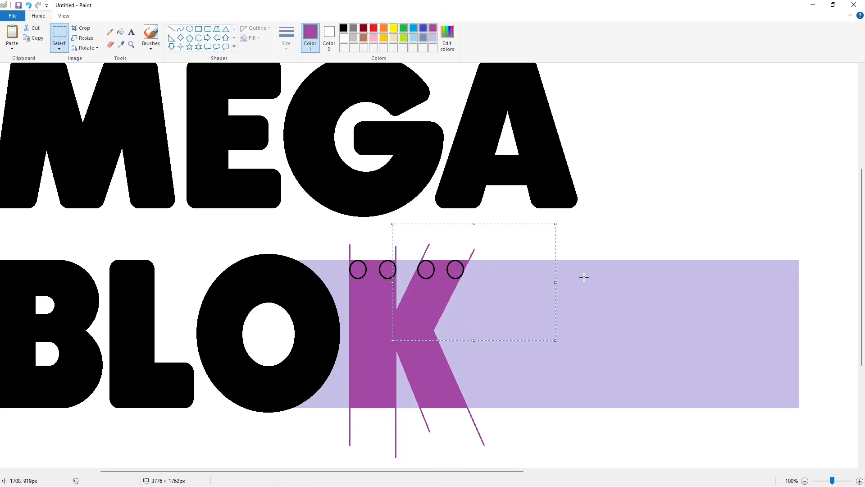
pyautogui.click(584, 276)
# - Paste a small circle and align it with the lower left corner of the K's stem
pyautogui.hotkey('ctrl', 'v')
pyautogui.moveTo(59, 133); pyautogui.dragTo(357, 422)
pyautogui.press('Left')
pyautogui.press('Left')
pyautogui.press('Left')
pyautogui.press('Left')
pyautogui.press('Left')
pyautogui.press('Left')
pyautogui.press('Left')
pyautogui.press('Left')
pyautogui.press('Left')
pyautogui.click(614, 341)
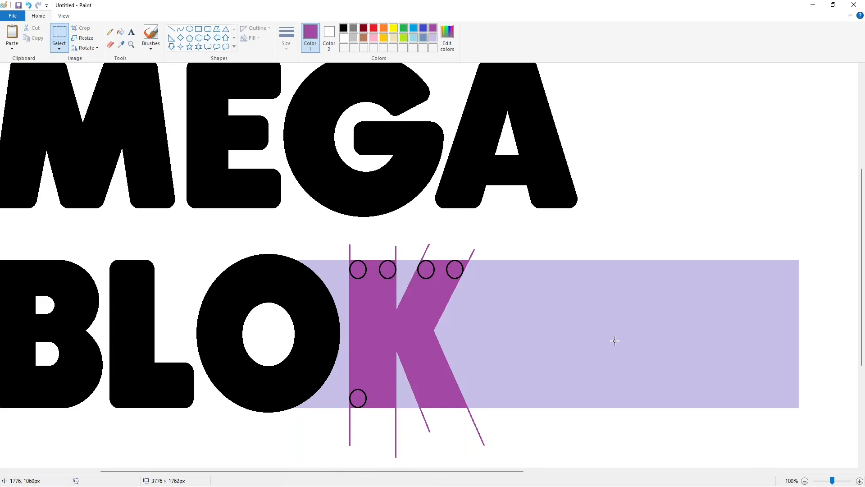
# - Paste a small circle and align it with the lower right corner of the K's stem
pyautogui.hotkey('ctrl', 'v')
pyautogui.moveTo(91, 110); pyautogui.dragTo(404, 399)
pyautogui.press('Right')
pyautogui.press('Right')
pyautogui.press('Right')
pyautogui.press('Right')
pyautogui.press('Right')
pyautogui.press('Right')
pyautogui.press('Right')
pyautogui.press('Right')
pyautogui.press('Right')
pyautogui.press('Right')
pyautogui.press('Right')
pyautogui.press('Right')
pyautogui.press('Right')
pyautogui.press('Right')
pyautogui.press('Right')
pyautogui.press('Right')
pyautogui.press('Right')
pyautogui.press('Right')
pyautogui.press('Right')
pyautogui.press('Right')
pyautogui.click(605, 366)
# - Paste small circles and align them with the lower left and lower right corners of the K's leg
pyautogui.hotkey('ctrl', 'v')
pyautogui.moveTo(150, 152); pyautogui.dragTo(518, 437)
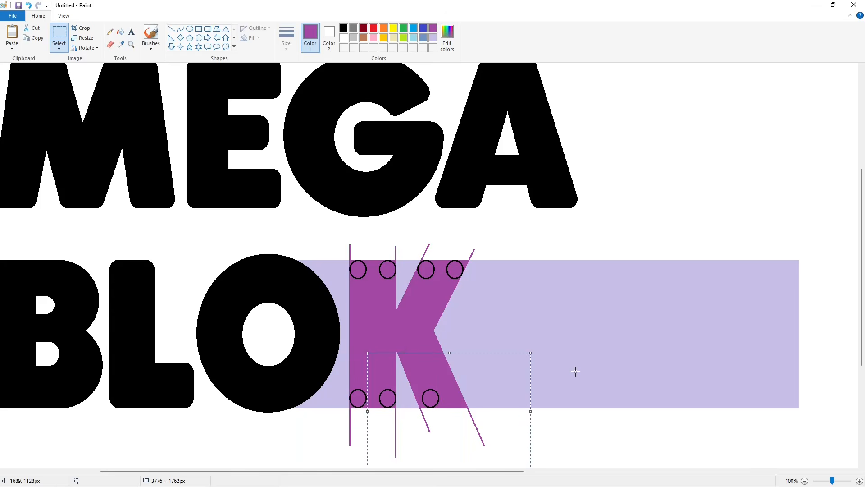
pyautogui.press('Left')
pyautogui.press('Left')
pyautogui.press('Left')
pyautogui.press('Left')
pyautogui.press('Left')
pyautogui.press('Left')
pyautogui.press('Left')
pyautogui.press('Left')
pyautogui.press('Left')
pyautogui.press('Left')
pyautogui.press('Right')
pyautogui.press('Right')
pyautogui.press('Right')
pyautogui.press('Right')
pyautogui.press('Right')
pyautogui.press('Right')
pyautogui.press('Right')
pyautogui.press('Right')
pyautogui.press('Right')
pyautogui.press('Right')
pyautogui.press('Right')
pyautogui.press('Right')
pyautogui.press('Right')
pyautogui.press('Right')
pyautogui.press('Right')
pyautogui.press('Right')
pyautogui.press('Right')
pyautogui.press('Right')
pyautogui.press('Right')
pyautogui.press('Right')
pyautogui.click(549, 356)
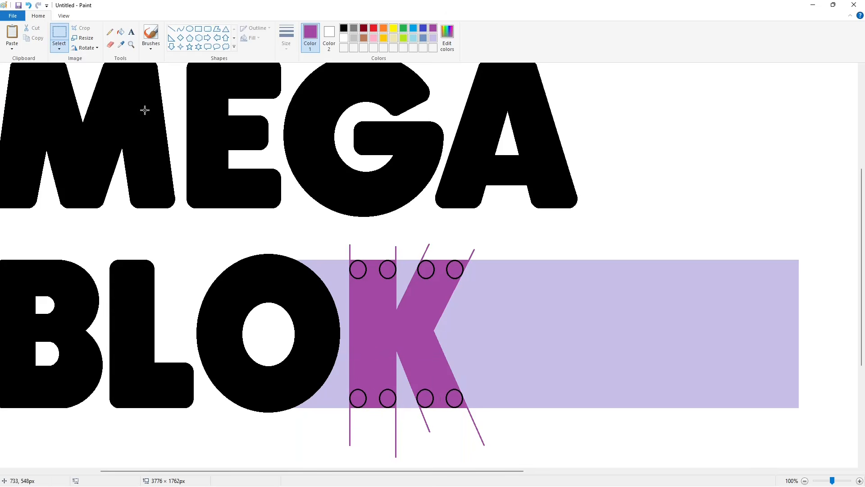
# - Fill the guide line remnants and background pieces around the K's upper corners with white
pyautogui.click(120, 31)
pyautogui.click(344, 38)
pyautogui.click(332, 263)
pyautogui.click(350, 261)
pyautogui.click(396, 261)
pyautogui.click(408, 263)
pyautogui.click(420, 261)
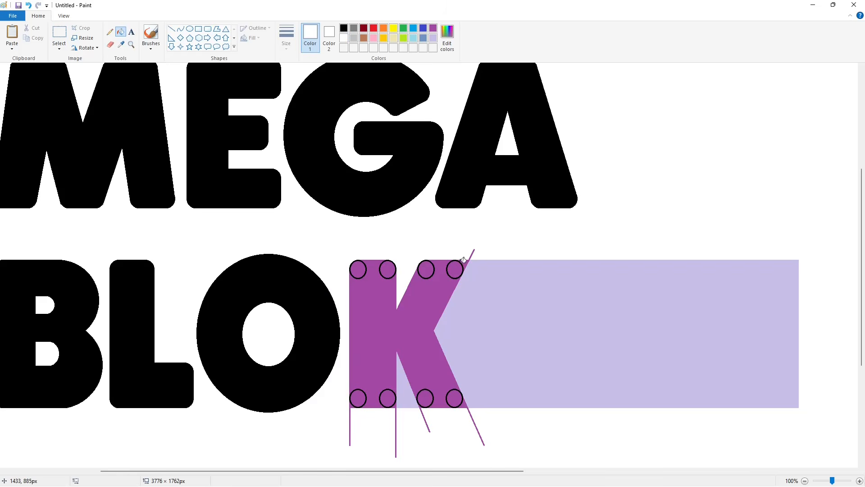
pyautogui.click(466, 262)
# - Fill the guide line remnants and background pieces around the K's lower corners with white
pyautogui.click(463, 406)
pyautogui.click(421, 407)
pyautogui.click(401, 405)
pyautogui.click(396, 407)
pyautogui.click(351, 407)
# - Fill the K and its corner circles with black
pyautogui.click(344, 28)
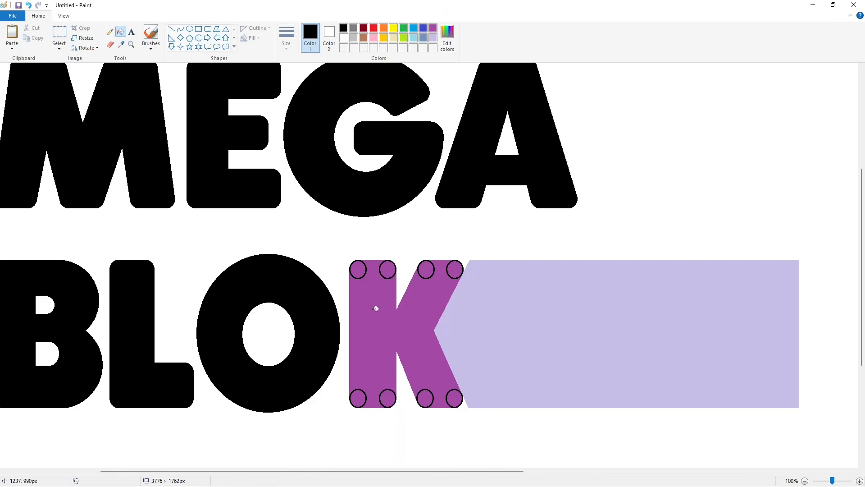
pyautogui.click(374, 311)
pyautogui.click(433, 28)
pyautogui.click(382, 307)
pyautogui.click(344, 28)
# - Draw black curves for the top and the upper bowl of an S to the right of the K
pyautogui.click(805, 481)
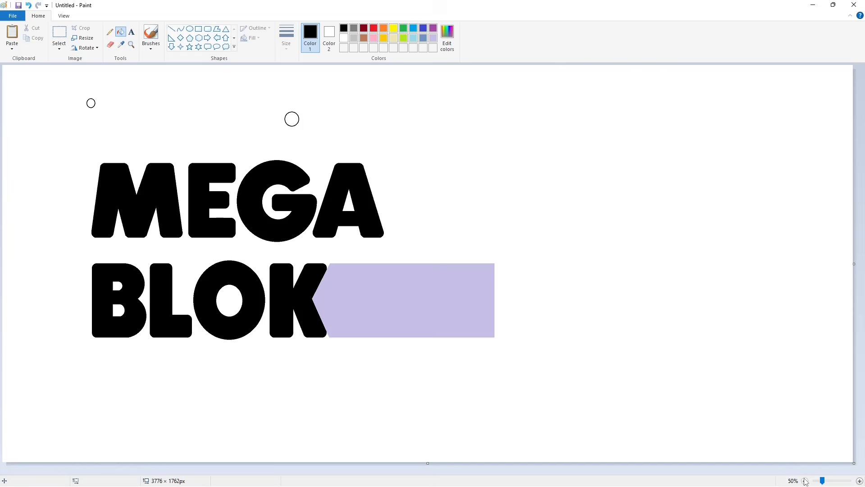
pyautogui.click(181, 29)
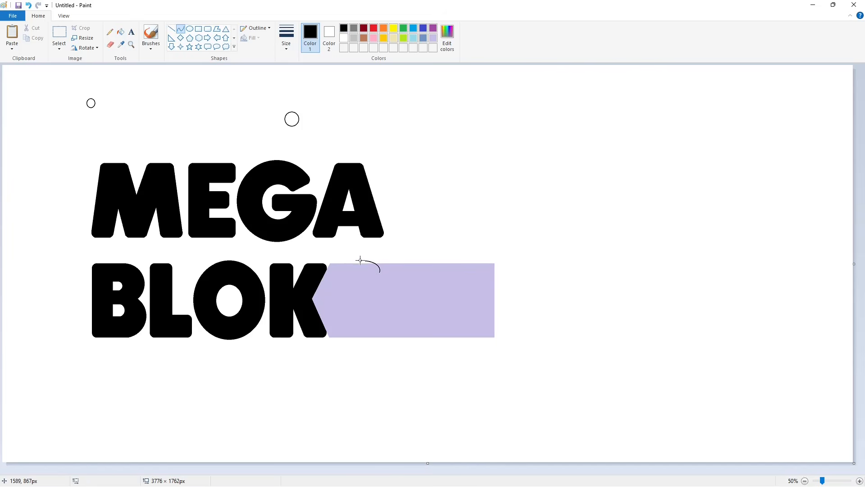
pyautogui.moveTo(360, 260); pyautogui.dragTo(347, 306)
pyautogui.click(331, 261)
pyautogui.click(321, 292)
pyautogui.click(472, 294)
# - Draw the S's slanted upper end with a straight line and curve the inner edge of its upper bowl
pyautogui.click(171, 29)
pyautogui.moveTo(380, 273)
pyautogui.mouseDown()
pyautogui.moveTo(375, 282)
pyautogui.moveTo(358, 281)
pyautogui.moveTo(363, 293)
pyautogui.moveTo(334, 336)
pyautogui.moveTo(343, 314)
pyautogui.mouseUp()
pyautogui.click(411, 283)
pyautogui.click(180, 29)
pyautogui.click(372, 286)
pyautogui.click(365, 278)
pyautogui.click(425, 283)
pyautogui.click(353, 284)
pyautogui.click(353, 291)
pyautogui.click(402, 296)
# - Draw black curves for the middle and the outer lower bowl of the S
pyautogui.click(368, 308)
pyautogui.click(359, 323)
pyautogui.click(400, 320)
pyautogui.click(386, 300)
pyautogui.click(379, 359)
# - Close the S outline with black curves along its lower end and inner lower edge
pyautogui.click(328, 330)
pyautogui.click(329, 333)
pyautogui.click(399, 330)
pyautogui.click(339, 315)
pyautogui.click(341, 315)
pyautogui.click(413, 321)
# - Fill the whole S outline with black, including the sliver below the guide bar
pyautogui.click(860, 481)
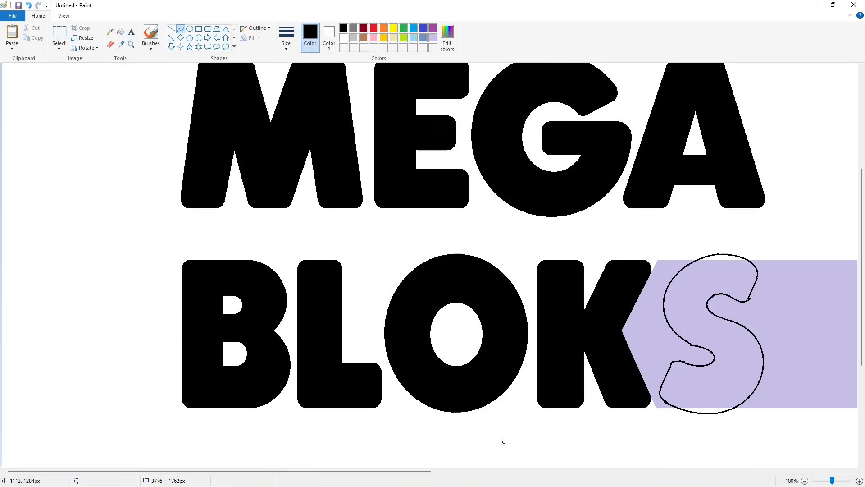
pyautogui.moveTo(342, 471); pyautogui.dragTo(505, 471)
pyautogui.click(172, 29)
pyautogui.click(121, 32)
pyautogui.click(372, 298)
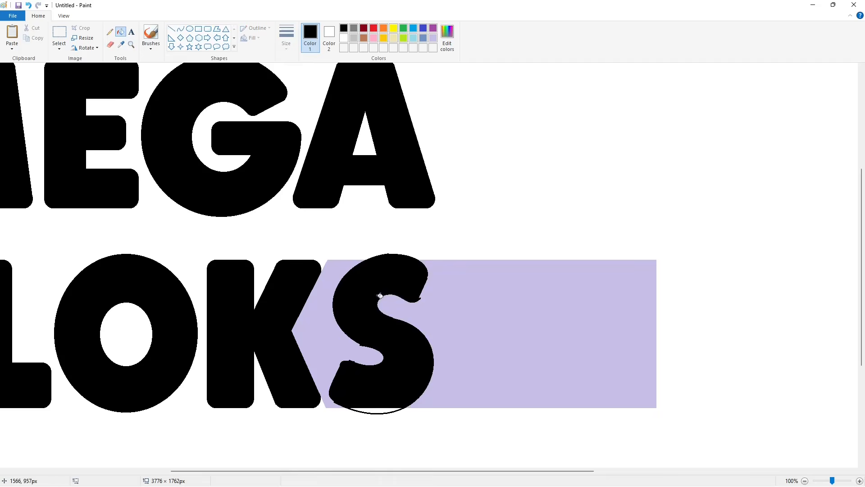
pyautogui.click(381, 411)
# - Fill the remaining lilac guide bar around the S with white
pyautogui.click(406, 311)
pyautogui.hotkey('ctrl', 'z')
pyautogui.click(344, 38)
pyautogui.click(427, 308)
pyautogui.click(321, 343)
# - Trim the rough edge at the S's upper end with white lines
pyautogui.click(173, 29)
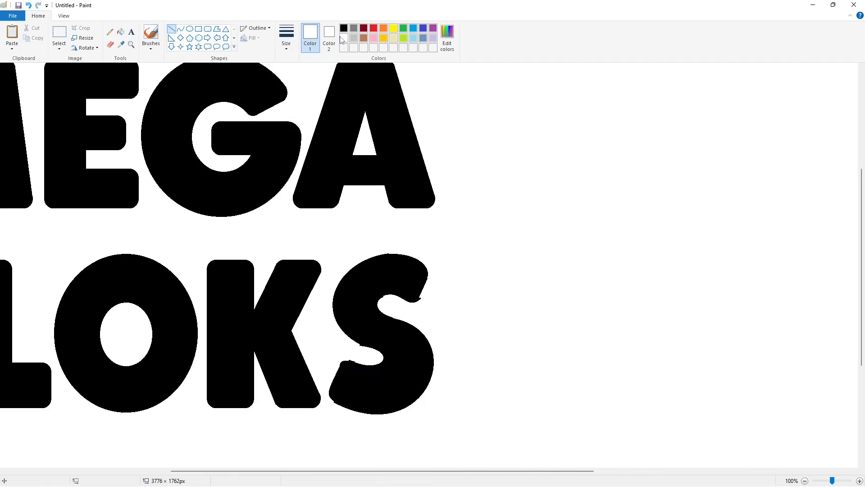
pyautogui.moveTo(379, 252); pyautogui.dragTo(407, 251)
pyautogui.hotkey('ctrl', 'z')
pyautogui.click(462, 293)
# - Smooth the bumps on the S's inner lower edge and lower end with short white lines
pyautogui.moveTo(350, 342); pyautogui.dragTo(338, 357)
pyautogui.click(437, 348)
pyautogui.click(457, 357)
pyautogui.moveTo(359, 360)
pyautogui.mouseDown()
pyautogui.moveTo(336, 358)
pyautogui.moveTo(359, 358)
pyautogui.mouseUp()
pyautogui.click(430, 363)
pyautogui.moveTo(326, 399); pyautogui.dragTo(345, 411)
# - Draw a black contour line beside the M's outer left edge and curve it around the upper left corner
pyautogui.click(805, 480)
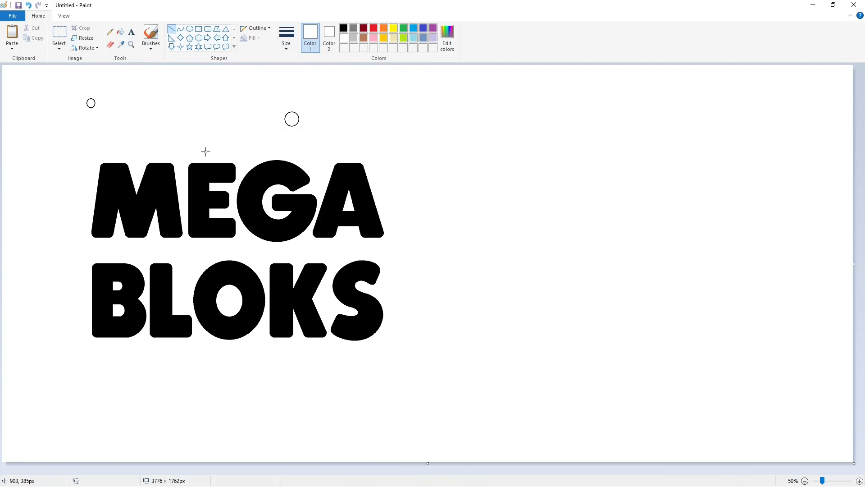
pyautogui.click(344, 28)
pyautogui.moveTo(92, 165); pyautogui.dragTo(84, 228)
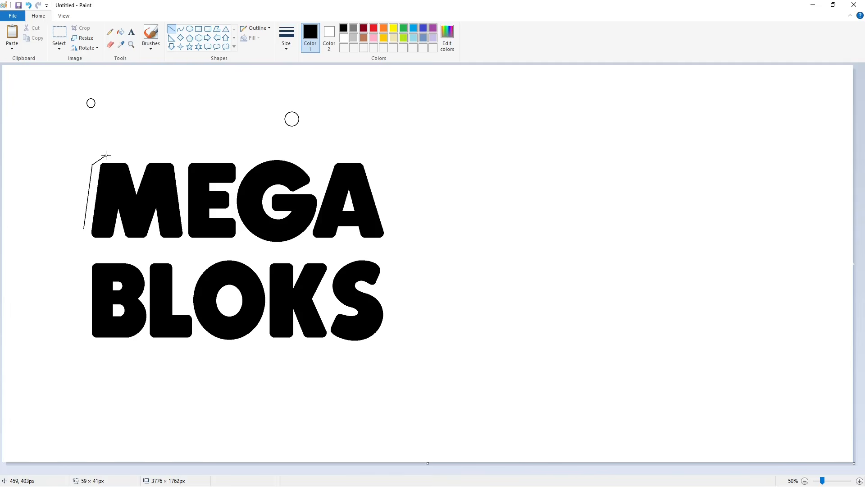
pyautogui.moveTo(106, 156); pyautogui.dragTo(95, 155)
pyautogui.hotkey('ctrl', 'z')
pyautogui.click(181, 29)
pyautogui.click(155, 154)
# - Curve the black contour around the M's lower left corner
pyautogui.moveTo(84, 228); pyautogui.dragTo(100, 245)
pyautogui.hotkey('ctrl', 'z')
pyautogui.moveTo(87, 241); pyautogui.dragTo(85, 241)
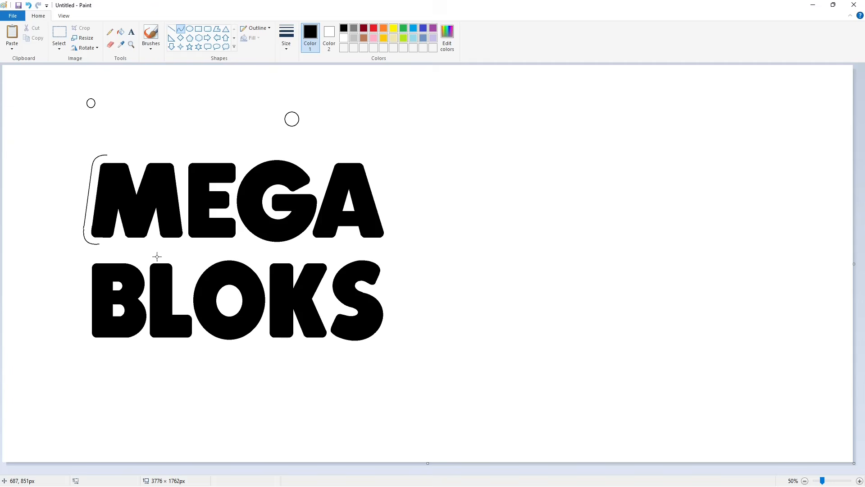
# - Continue the contour beneath the M's feet and along the bottom of the E with curves
pyautogui.doubleClick(126, 246)
pyautogui.click(156, 255)
pyautogui.click(145, 247)
pyautogui.click(182, 251)
pyautogui.doubleClick(194, 248)
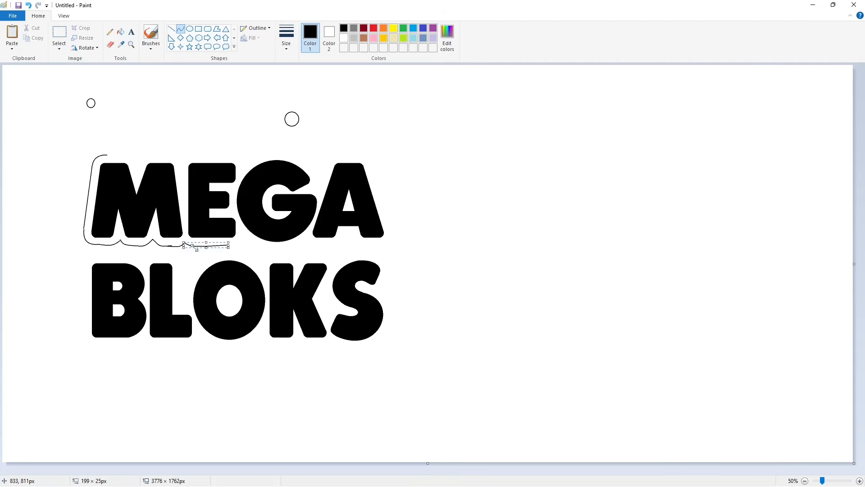
pyautogui.click(194, 248)
# - Curve the contour beneath the G and around the A's left foot
pyautogui.moveTo(229, 245)
pyautogui.mouseDown()
pyautogui.moveTo(244, 236)
pyautogui.moveTo(308, 239)
pyautogui.mouseUp()
pyautogui.doubleClick(241, 245)
pyautogui.click(241, 247)
pyautogui.click(266, 253)
pyautogui.click(291, 253)
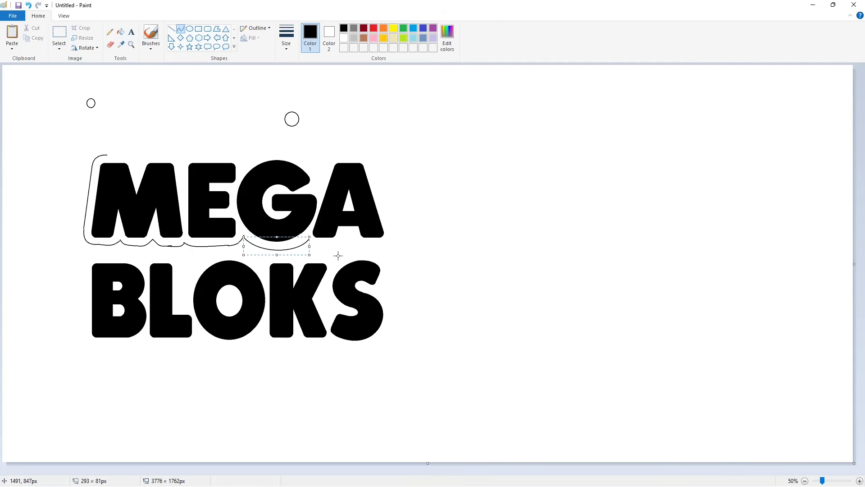
pyautogui.click(338, 255)
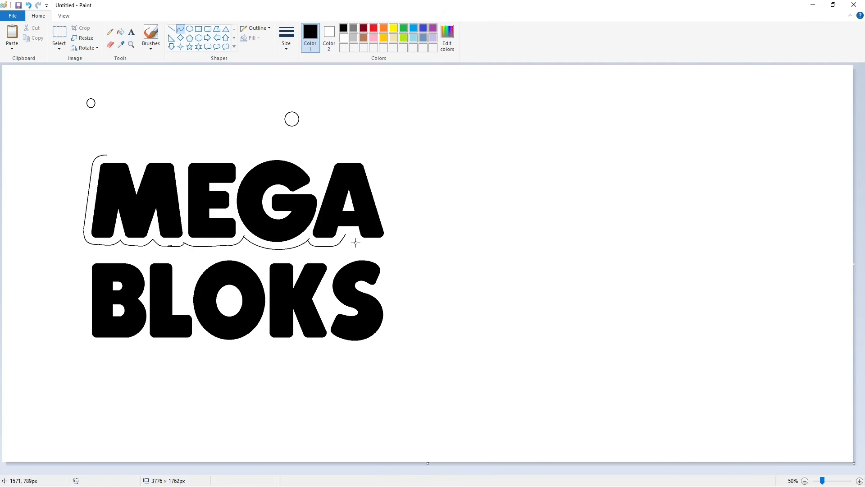
# - Draw the contour through the notch between the A's feet and around its right foot
pyautogui.click(172, 29)
pyautogui.click(181, 29)
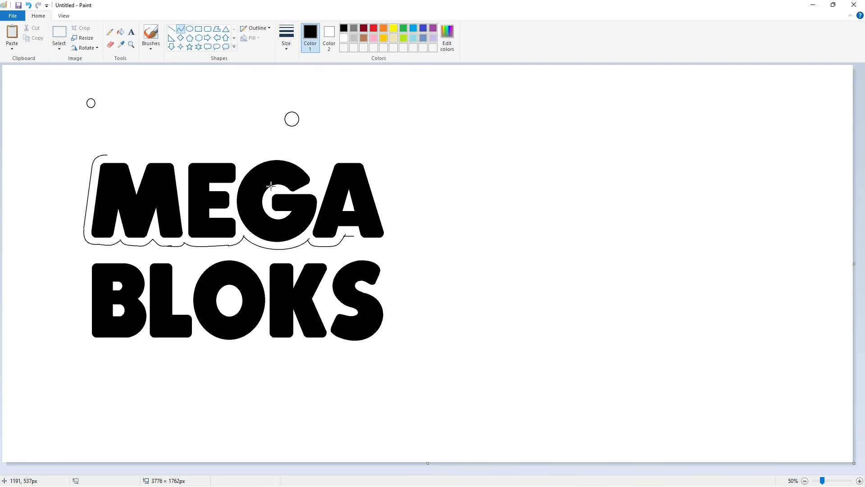
pyautogui.click(357, 247)
pyautogui.moveTo(359, 238)
pyautogui.mouseDown()
pyautogui.moveTo(380, 245)
pyautogui.moveTo(370, 164)
pyautogui.moveTo(327, 166)
pyautogui.moveTo(328, 157)
pyautogui.moveTo(318, 192)
pyautogui.mouseUp()
# - Continue the contour up the A's right side and over its top down to the G, ending with a short line
pyautogui.click(172, 29)
pyautogui.click(181, 28)
pyautogui.doubleClick(368, 154)
pyautogui.click(413, 164)
pyautogui.click(171, 29)
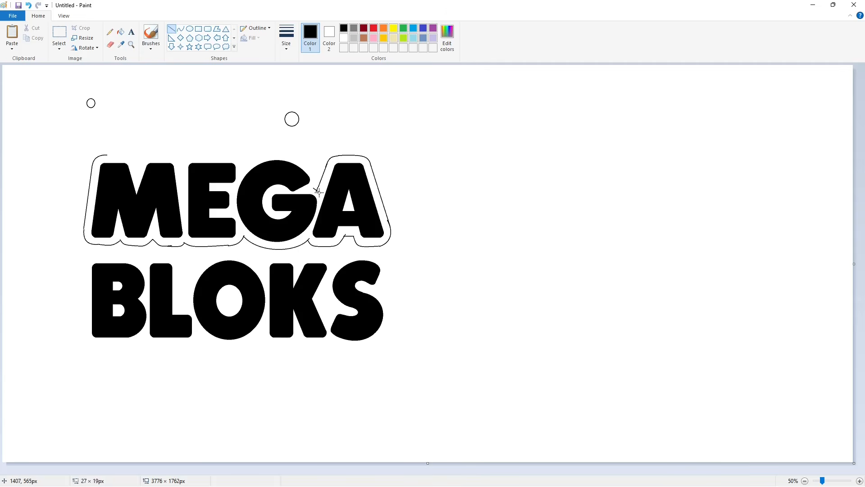
# - Curve the contour over the top of the G, from the A to the E
pyautogui.click(180, 29)
pyautogui.moveTo(271, 165); pyautogui.dragTo(244, 167)
pyautogui.moveTo(299, 162); pyautogui.dragTo(303, 144)
pyautogui.moveTo(277, 143); pyautogui.dragTo(196, 155)
pyautogui.click(397, 166)
# - Complete the contour with curves over the tops of the E and the M
pyautogui.moveTo(228, 160); pyautogui.dragTo(182, 162)
pyautogui.hotkey('ctrl', 'z')
pyautogui.moveTo(185, 159)
pyautogui.mouseDown()
pyautogui.moveTo(150, 156)
pyautogui.moveTo(170, 153)
pyautogui.moveTo(138, 168)
pyautogui.mouseUp()
pyautogui.click(230, 157)
pyautogui.click(170, 153)
pyautogui.moveTo(145, 164)
pyautogui.mouseDown()
pyautogui.moveTo(107, 155)
pyautogui.moveTo(130, 154)
pyautogui.mouseUp()
pyautogui.click(142, 160)
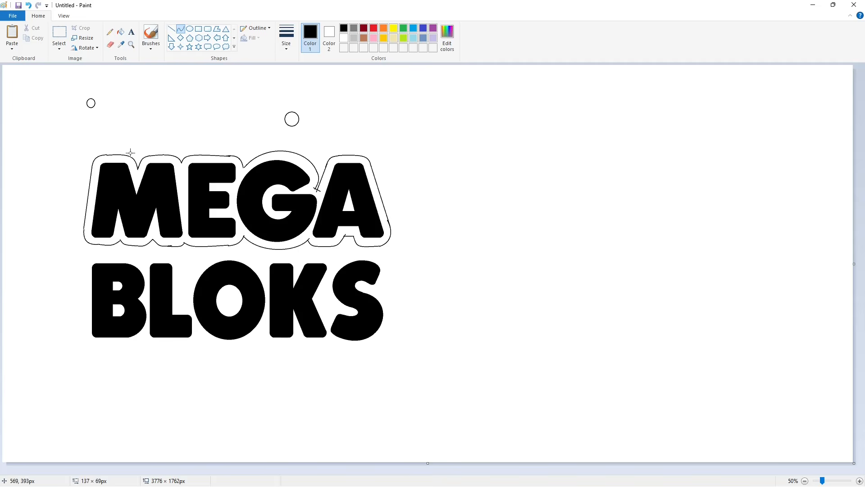
# - Fill the four letters of MEGA with purple
pyautogui.click(121, 31)
pyautogui.click(433, 28)
pyautogui.click(168, 194)
pyautogui.click(202, 191)
pyautogui.click(250, 198)
pyautogui.click(331, 203)
# - Fill the A's triangular opening with black, undoing the black fill of the canvas
pyautogui.click(344, 28)
pyautogui.click(338, 96)
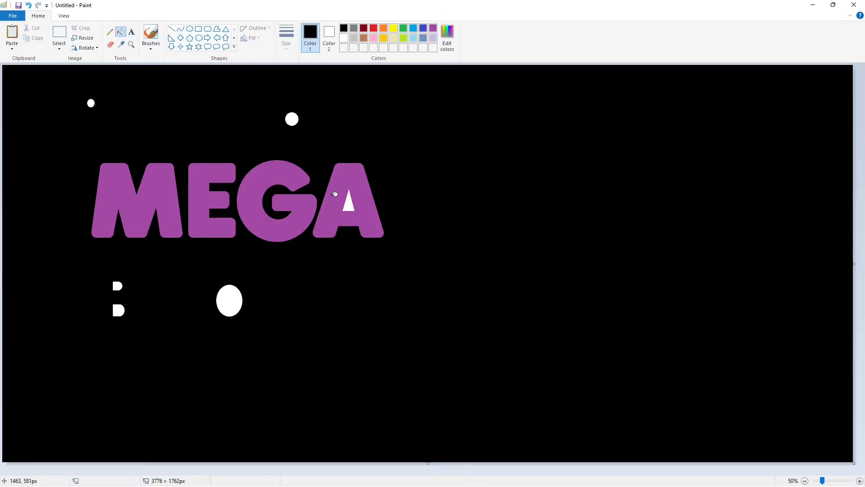
pyautogui.hotkey('ctrl', 'z')
pyautogui.click(348, 204)
# - Close the contour gap beneath the M with a short black line and try filling the contour area with black
pyautogui.scroll(1, 810, 448)
pyautogui.scroll(-2, 752, 417)
pyautogui.click(171, 29)
pyautogui.moveTo(235, 308); pyautogui.dragTo(240, 312)
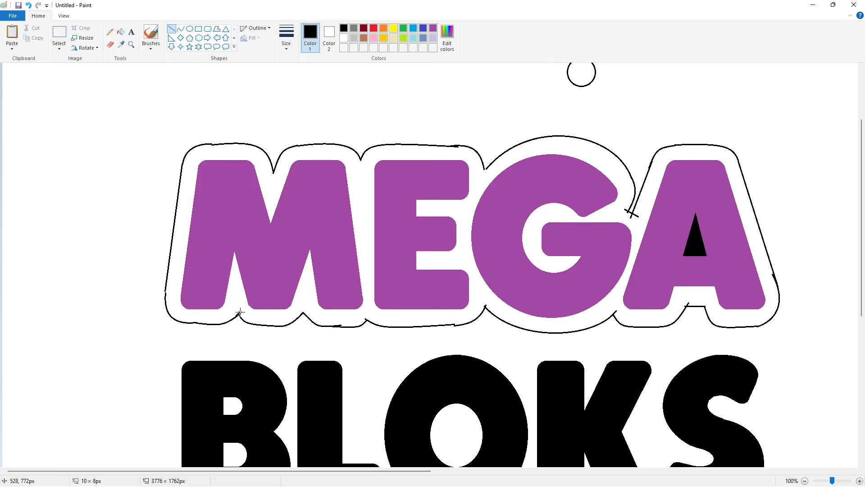
pyautogui.click(120, 32)
pyautogui.click(365, 213)
pyautogui.hotkey('ctrl', 'z')
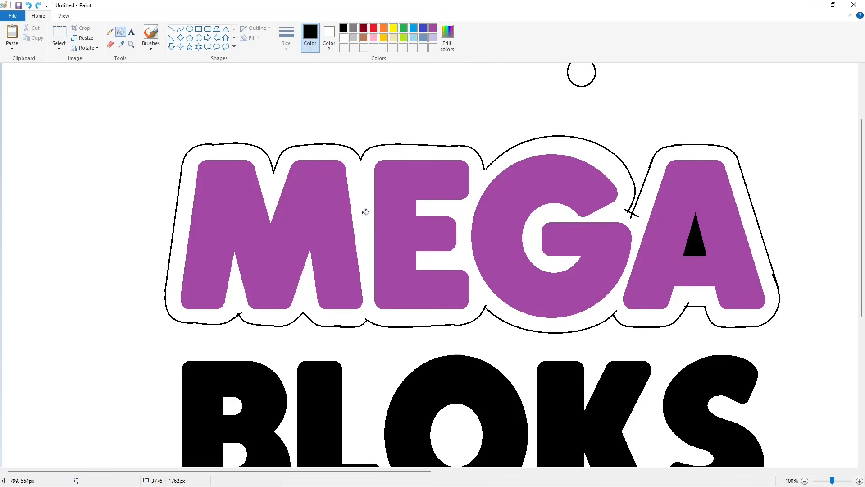
# - Close the contour gap between the tops of the E and G and fill the area around the MEGA letters with black
pyautogui.click(171, 29)
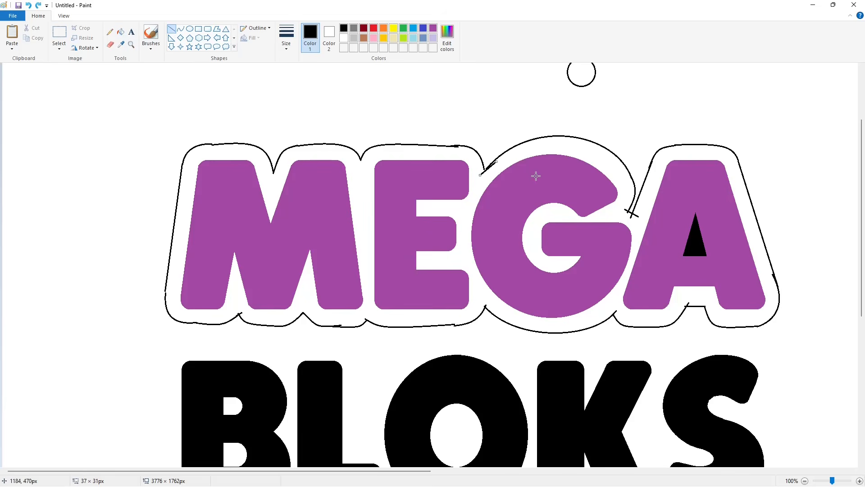
pyautogui.click(121, 32)
pyautogui.click(429, 208)
pyautogui.hotkey('ctrl', 'z')
pyautogui.click(256, 174)
# - Change the line thickness and straighten the black border above and below the M with short black lines
pyautogui.click(171, 28)
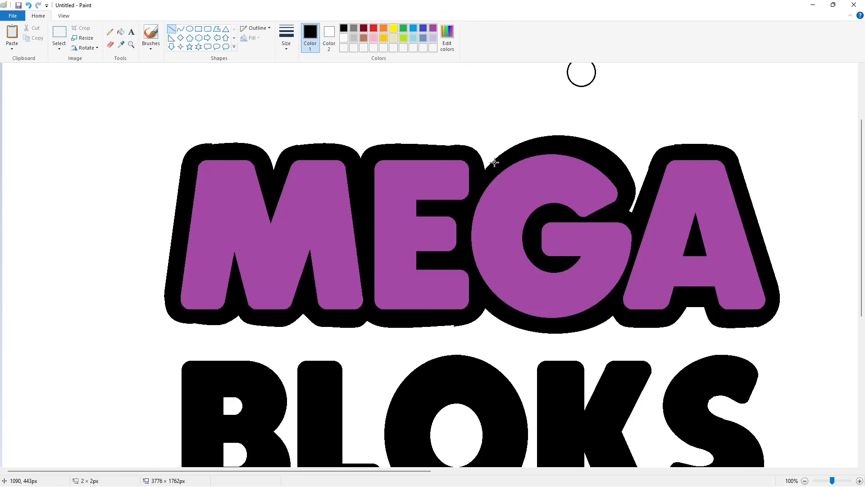
pyautogui.click(286, 38)
pyautogui.click(308, 116)
pyautogui.click(344, 38)
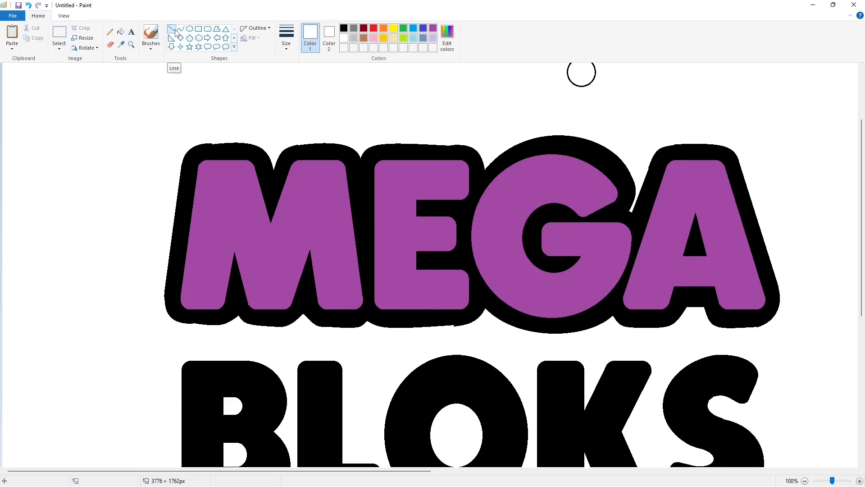
pyautogui.click(344, 28)
pyautogui.moveTo(210, 146); pyautogui.dragTo(220, 146)
pyautogui.click(300, 135)
pyautogui.moveTo(189, 323); pyautogui.dragTo(199, 323)
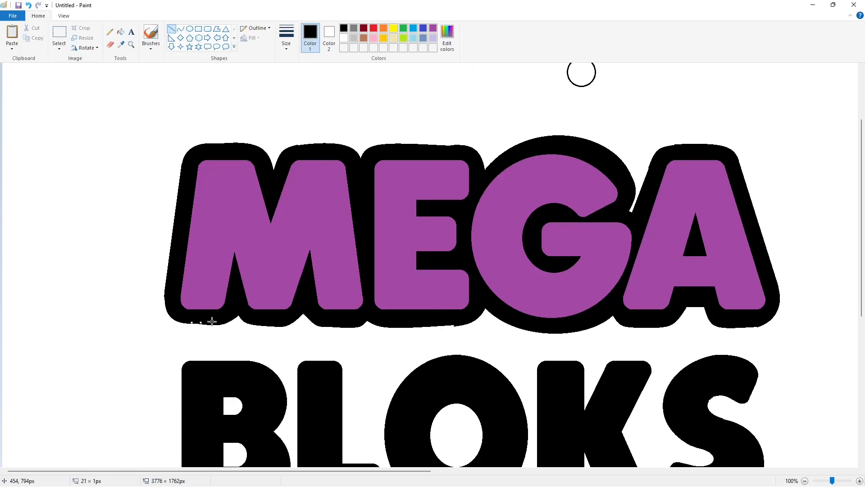
pyautogui.click(214, 323)
# - Even out the black border beneath the G and A and above the E with black lines
pyautogui.click(508, 332)
pyautogui.moveTo(746, 324); pyautogui.dragTo(760, 324)
pyautogui.moveTo(404, 147); pyautogui.dragTo(456, 147)
# - Trim the uneven top edge of the border above the M with a white line
pyautogui.click(344, 38)
pyautogui.moveTo(195, 137); pyautogui.dragTo(256, 137)
pyautogui.click(158, 298)
# - Try to trim the border's lower edge beneath the M and E with one long horizontal white line
pyautogui.moveTo(190, 327); pyautogui.dragTo(763, 349)
pyautogui.hotkey('ctrl', 'z')
pyautogui.moveTo(442, 336); pyautogui.dragTo(442, 337)
pyautogui.press('Up')
pyautogui.press('Up')
pyautogui.press('Up')
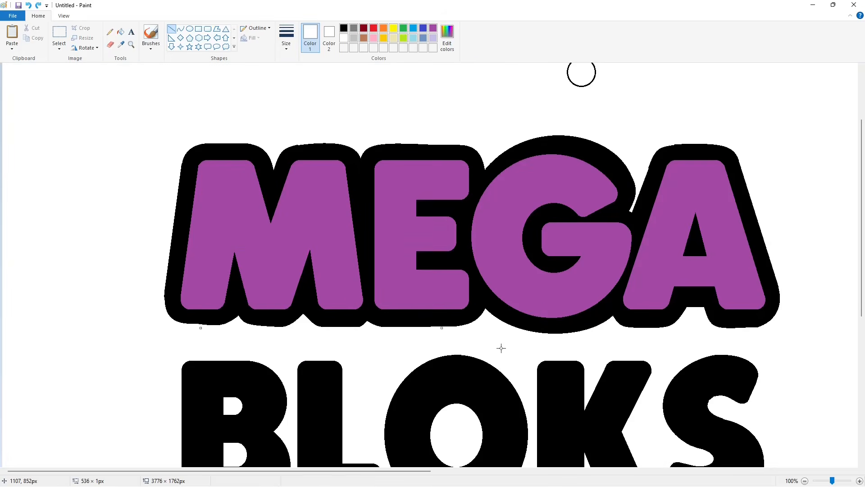
pyautogui.press('Left')
pyautogui.press('Left')
pyautogui.press('Left')
pyautogui.press('Left')
pyautogui.press('Left')
pyautogui.press('Left')
pyautogui.press('Left')
pyautogui.press('Left')
pyautogui.press('Left')
pyautogui.press('Up')
pyautogui.press('Up')
pyautogui.press('Up')
pyautogui.press('Up')
pyautogui.press('Up')
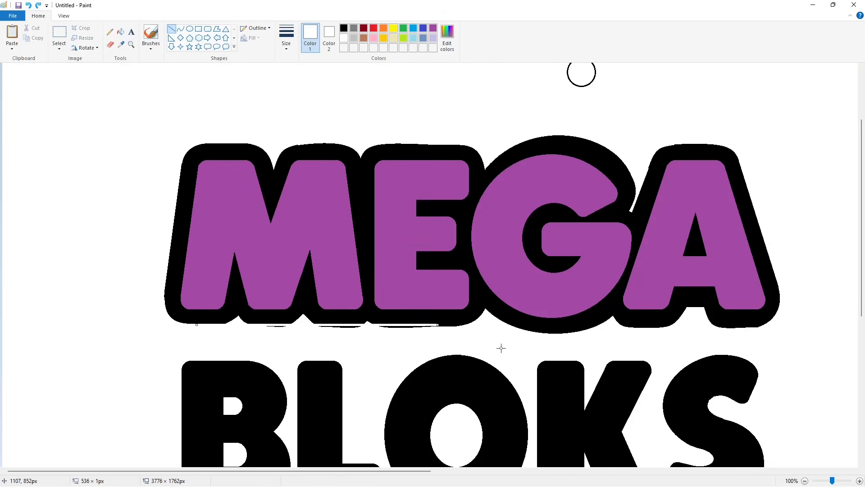
pyautogui.hotkey('ctrl', 'z')
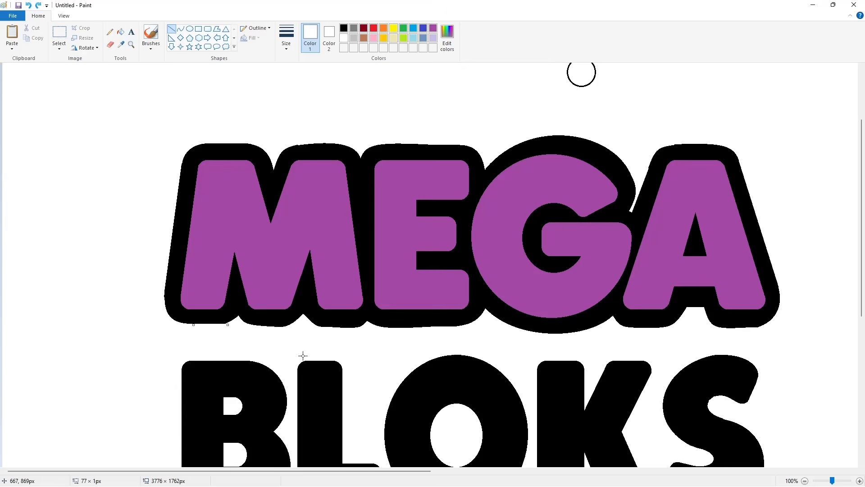
# - Trim the uneven lower edge of the black border beneath the M, E and A with short white lines
pyautogui.moveTo(245, 332); pyautogui.dragTo(446, 334)
pyautogui.click(481, 355)
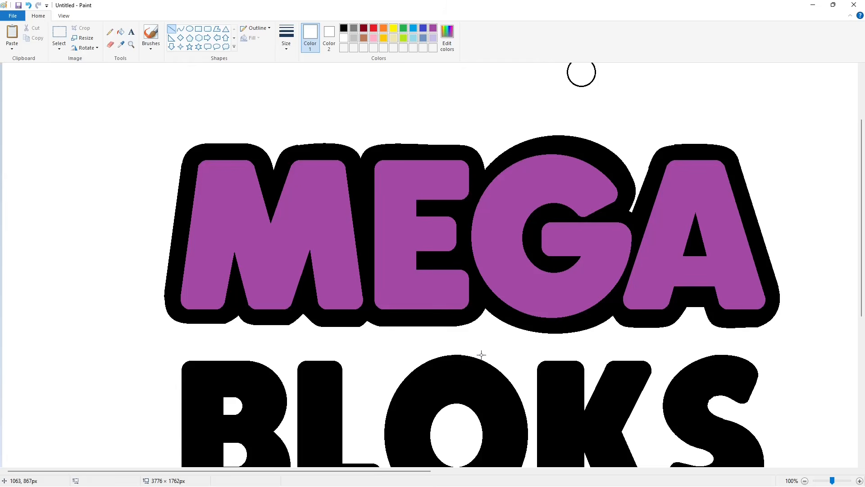
pyautogui.moveTo(710, 336); pyautogui.dragTo(798, 337)
pyautogui.moveTo(280, 327); pyautogui.dragTo(302, 324)
pyautogui.click(323, 338)
pyautogui.moveTo(355, 329); pyautogui.dragTo(366, 328)
pyautogui.click(444, 330)
# - Trim the upper edge of the black border above the A and the E with horizontal white lines
pyautogui.scroll(3, 788, 354)
pyautogui.moveTo(738, 243); pyautogui.dragTo(738, 243)
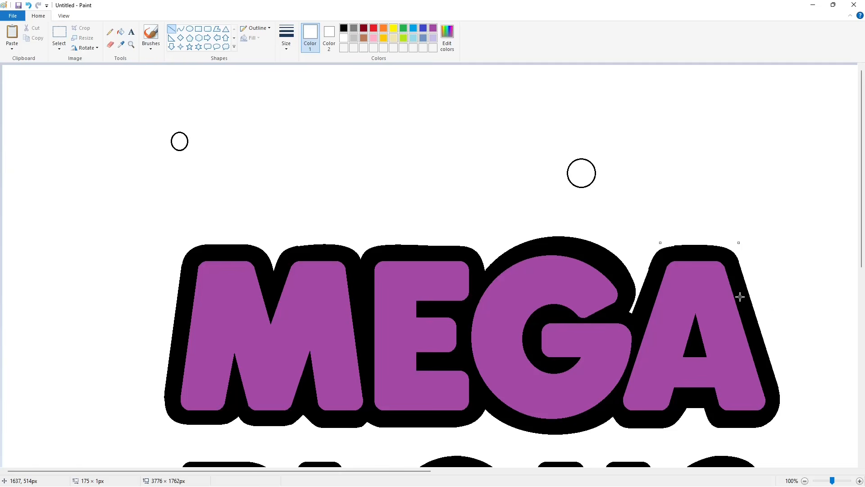
pyautogui.click(740, 296)
pyautogui.moveTo(373, 244); pyautogui.dragTo(464, 244)
pyautogui.press('Down')
pyautogui.press('Down')
pyautogui.press('Up')
pyautogui.press('Up')
pyautogui.press('Up')
pyautogui.press('Down')
pyautogui.press('Down')
pyautogui.click(564, 245)
# - Even out the border's upper edge above the M's second peak with short white lines
pyautogui.moveTo(300, 238); pyautogui.dragTo(346, 238)
pyautogui.click(442, 237)
pyautogui.moveTo(285, 244); pyautogui.dragTo(306, 244)
pyautogui.scroll(-2, 453, 223)
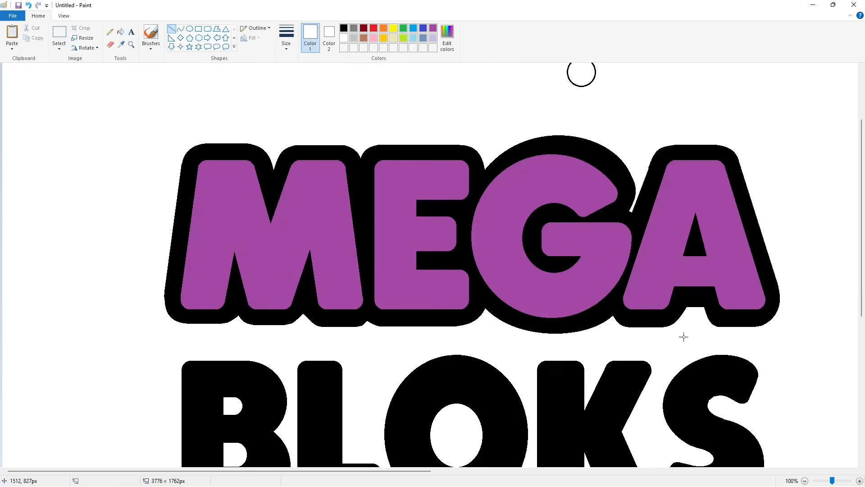
# - Adjust the line thickness and draw a black curved contour around the lower-left corner of the B
pyautogui.click(805, 481)
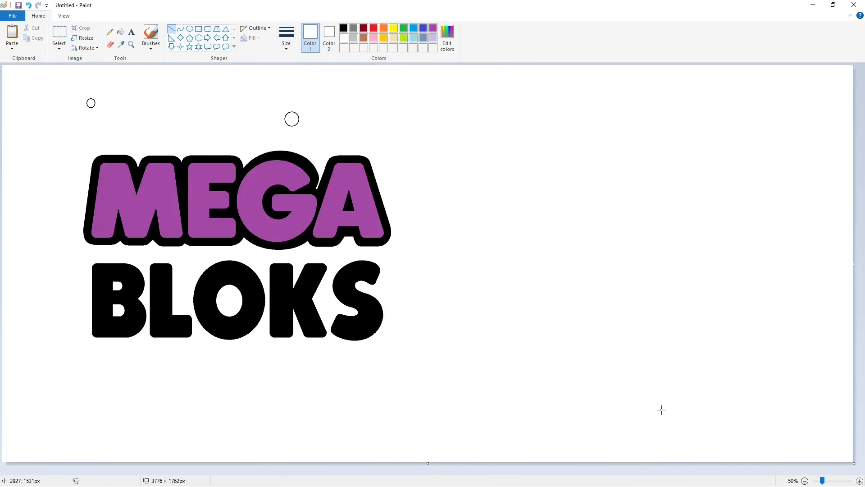
pyautogui.click(344, 29)
pyautogui.scroll(-1, 338, 41)
pyautogui.scroll(1, 140, 48)
pyautogui.moveTo(83, 322); pyautogui.dragTo(101, 345)
pyautogui.hotkey('ctrl', 'z')
pyautogui.click(181, 29)
pyautogui.click(287, 38)
pyautogui.click(294, 97)
pyautogui.moveTo(92, 333); pyautogui.dragTo(83, 337)
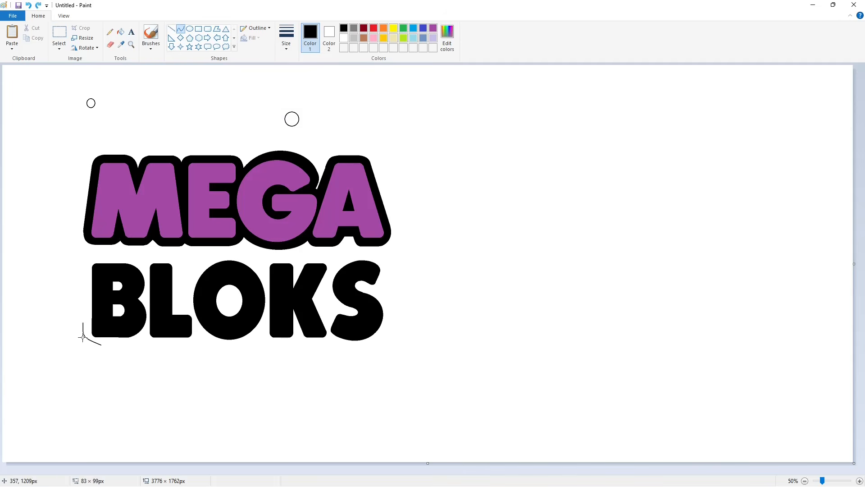
# - Continue the black curved contour beneath the B, L, O and the first foot of the K
pyautogui.moveTo(143, 341); pyautogui.dragTo(261, 334)
pyautogui.doubleClick(148, 348)
pyautogui.click(174, 363)
pyautogui.doubleClick(196, 346)
pyautogui.click(228, 346)
pyautogui.click(213, 351)
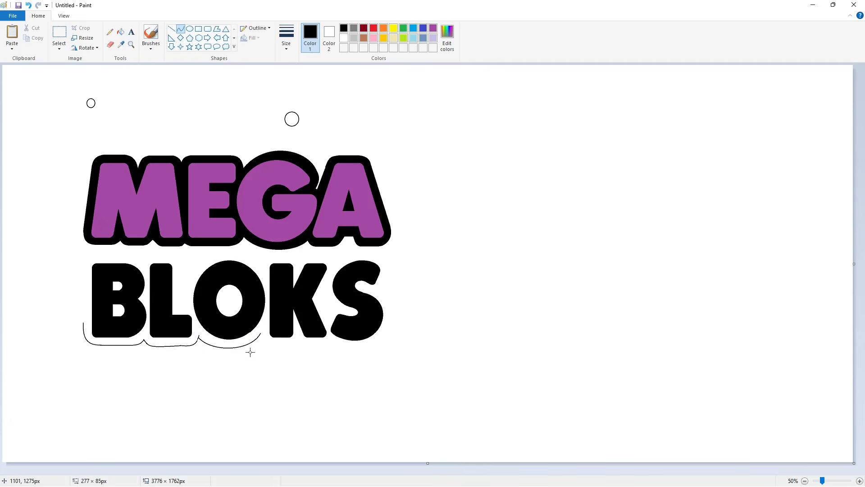
pyautogui.click(249, 353)
pyautogui.click(297, 360)
# - Draw the contour beneath the K's second leg and around the lower curve of the S, redrawing the S curve once
pyautogui.moveTo(290, 344); pyautogui.dragTo(380, 290)
pyautogui.click(332, 345)
pyautogui.click(356, 370)
pyautogui.moveTo(406, 327); pyautogui.dragTo(415, 323)
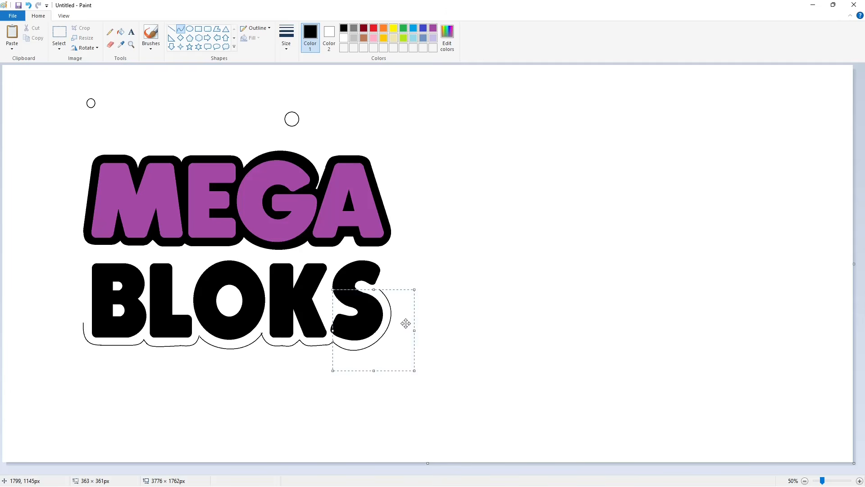
pyautogui.hotkey('ctrl', 'z')
pyautogui.moveTo(332, 343); pyautogui.dragTo(380, 291)
pyautogui.moveTo(372, 362); pyautogui.dragTo(372, 368)
pyautogui.moveTo(405, 322); pyautogui.dragTo(411, 317)
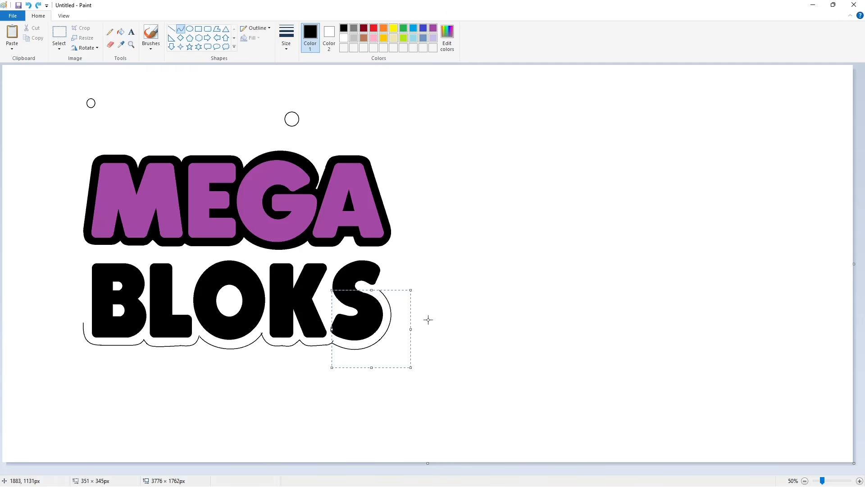
pyautogui.click(428, 319)
# - Outline the upper tip of the S with a slanted black line and a curve over its top
pyautogui.click(172, 29)
pyautogui.moveTo(388, 274); pyautogui.dragTo(378, 295)
pyautogui.click(416, 288)
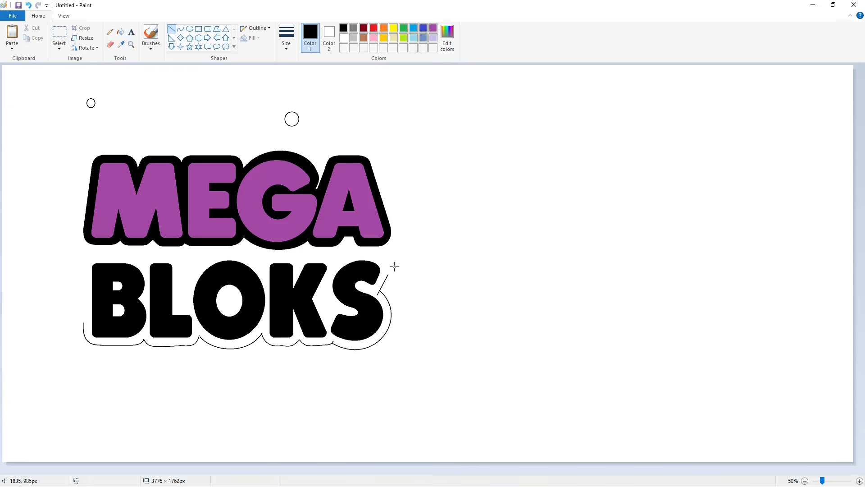
pyautogui.click(181, 29)
pyautogui.moveTo(387, 274); pyautogui.dragTo(336, 262)
# - Continue the contour over the K and O and along the inner corner of the L
pyautogui.moveTo(397, 260); pyautogui.dragTo(193, 305)
pyautogui.click(426, 250)
pyautogui.moveTo(235, 279); pyautogui.dragTo(236, 235)
pyautogui.moveTo(197, 256)
pyautogui.mouseDown()
pyautogui.moveTo(175, 261)
pyautogui.moveTo(181, 309)
pyautogui.mouseUp()
pyautogui.press('Escape')
pyautogui.click(171, 28)
pyautogui.click(181, 29)
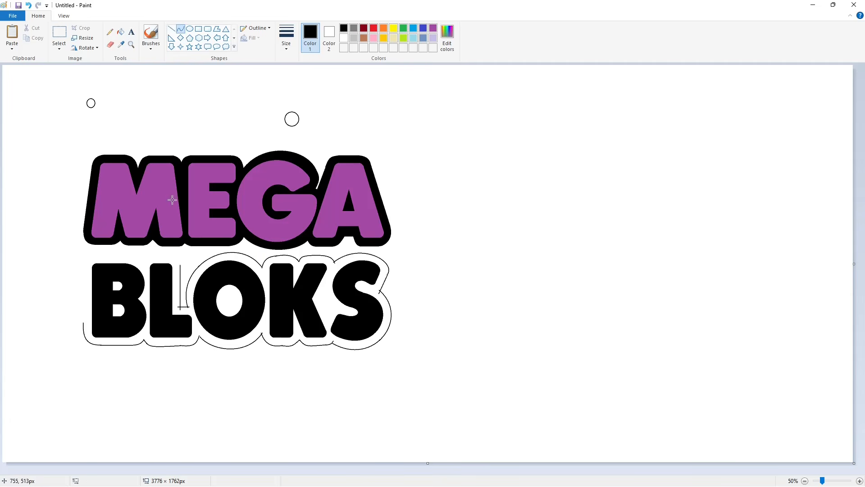
# - Draw curved contours over the tops of the L and the B
pyautogui.moveTo(158, 258)
pyautogui.mouseDown()
pyautogui.moveTo(179, 256)
pyautogui.moveTo(106, 256)
pyautogui.moveTo(140, 256)
pyautogui.mouseUp()
pyautogui.press('Escape')
pyautogui.moveTo(132, 255)
pyautogui.mouseDown()
pyautogui.moveTo(84, 275)
pyautogui.moveTo(83, 259)
pyautogui.mouseUp()
pyautogui.press('Escape')
# - Close the contour on the B's left side with a vertical black line about 239 px long
pyautogui.click(860, 480)
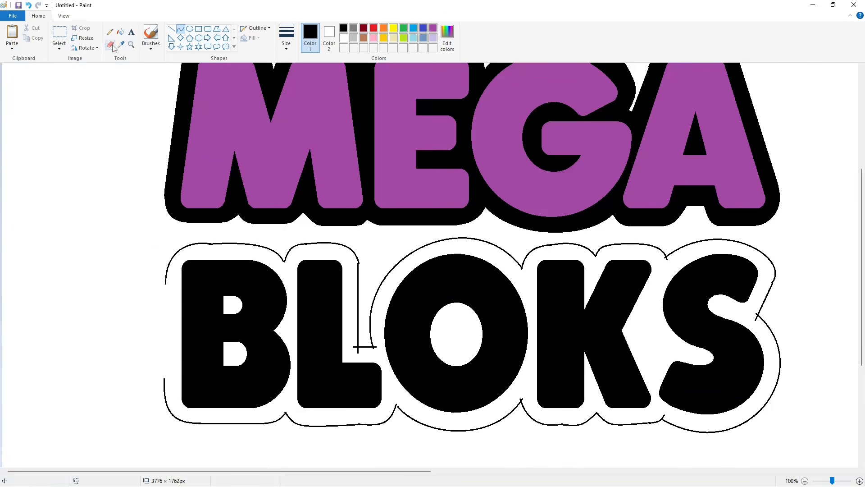
pyautogui.click(171, 29)
pyautogui.moveTo(165, 276); pyautogui.dragTo(165, 384)
pyautogui.press('Down')
pyautogui.press('Down')
pyautogui.press('Down')
pyautogui.press('Down')
pyautogui.press('Down')
pyautogui.press('Down')
pyautogui.press('Down')
pyautogui.press('Down')
pyautogui.press('Down')
pyautogui.press('Down')
pyautogui.press('Down')
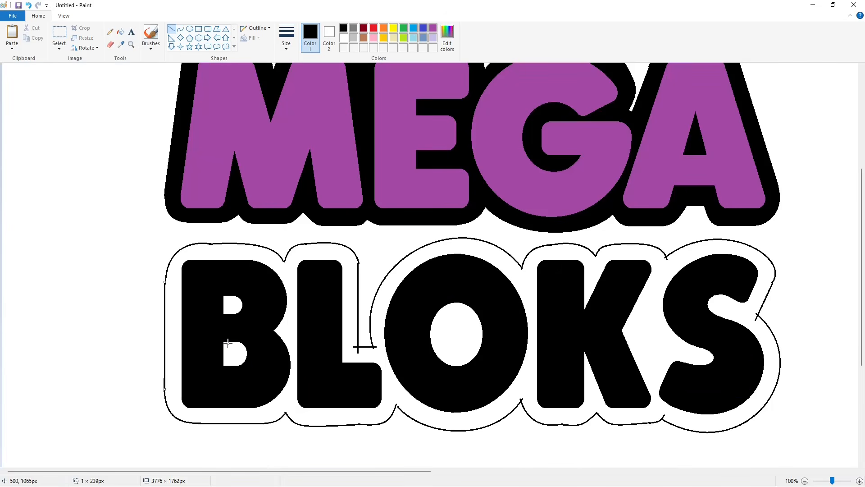
# - Fill the letters B, L, O, K and S with purple
pyautogui.click(121, 32)
pyautogui.click(433, 28)
pyautogui.click(256, 282)
pyautogui.click(319, 293)
pyautogui.click(408, 311)
pyautogui.click(561, 312)
pyautogui.click(681, 311)
# - Close the contour gap between the bottoms of the L and O with a short black line
pyautogui.click(344, 28)
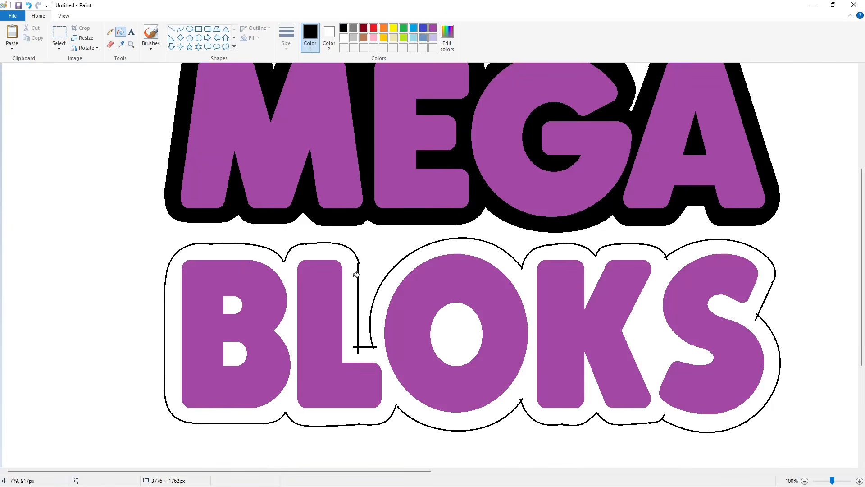
pyautogui.click(171, 29)
pyautogui.moveTo(394, 403); pyautogui.dragTo(402, 412)
# - Try filling the area around the BLOKS letters and the B's counters with black
pyautogui.click(121, 32)
pyautogui.click(278, 267)
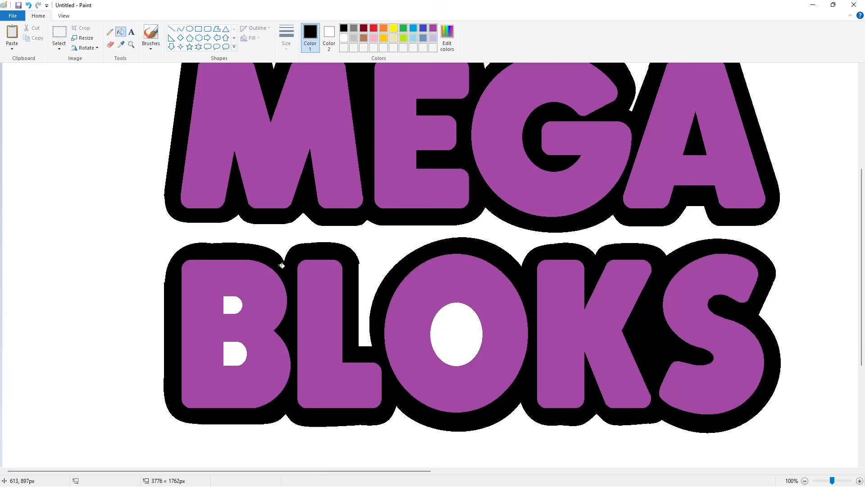
pyautogui.click(233, 305)
pyautogui.click(234, 354)
pyautogui.hotkey('ctrl', 'z')
pyautogui.hotkey('ctrl', 'z')
pyautogui.hotkey('ctrl', 'z')
# - Draw a small black ellipse inside the O's counter and outline the gap between the K and S with lines and curves
pyautogui.click(805, 480)
pyautogui.click(190, 28)
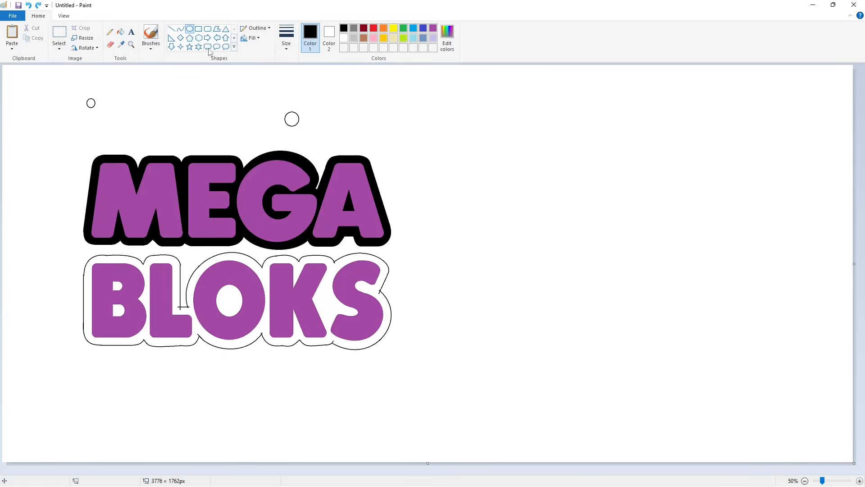
pyautogui.click(171, 28)
pyautogui.moveTo(326, 288); pyautogui.dragTo(319, 302)
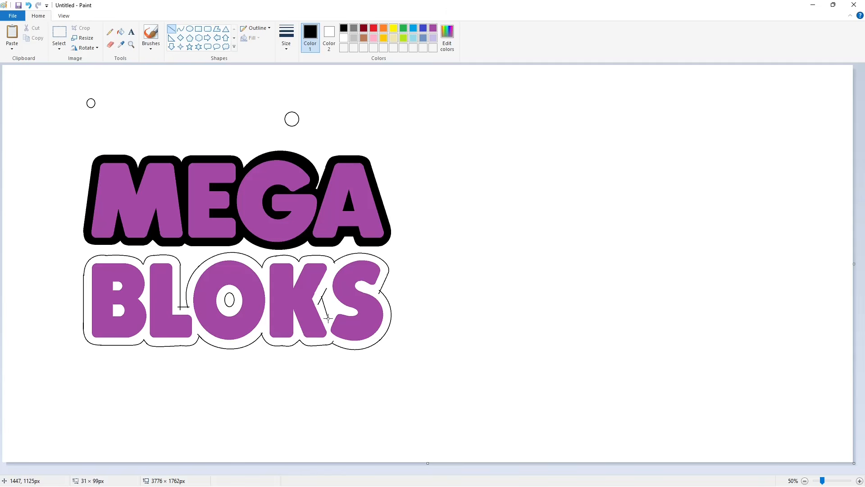
pyautogui.click(181, 28)
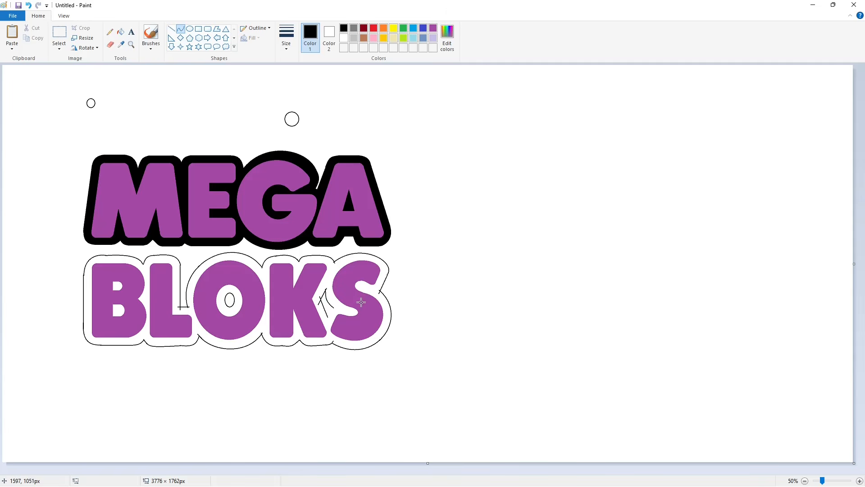
pyautogui.moveTo(330, 309); pyautogui.dragTo(334, 308)
# - Fill the border area around the BLOKS letters, the B's counters and the ring inside the O with black
pyautogui.click(860, 480)
pyautogui.moveTo(861, 243); pyautogui.dragTo(861, 392)
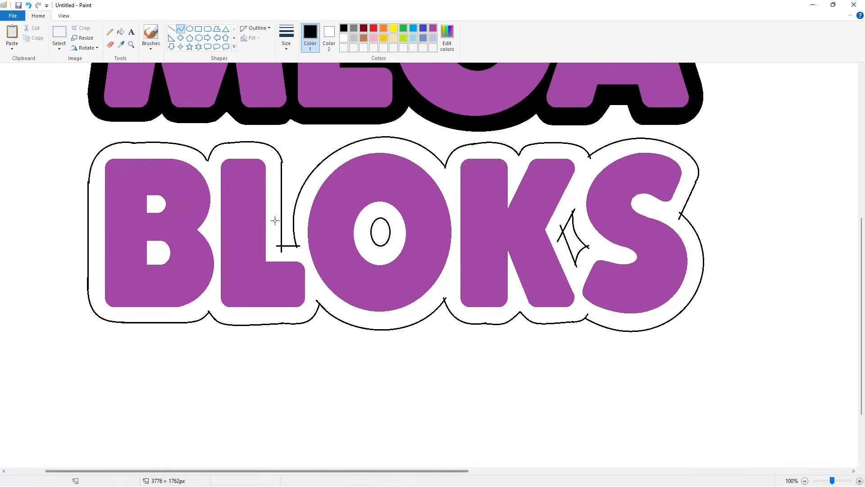
pyautogui.click(121, 32)
pyautogui.click(139, 151)
pyautogui.click(158, 203)
pyautogui.click(158, 252)
pyautogui.click(393, 231)
# - Trim the black border on the B's left side and beneath the K with white lines
pyautogui.click(171, 28)
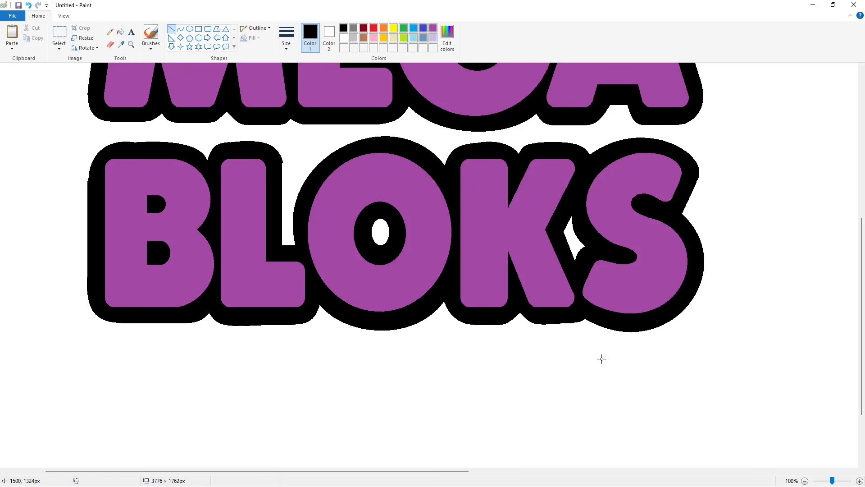
pyautogui.scroll(3, 630, 386)
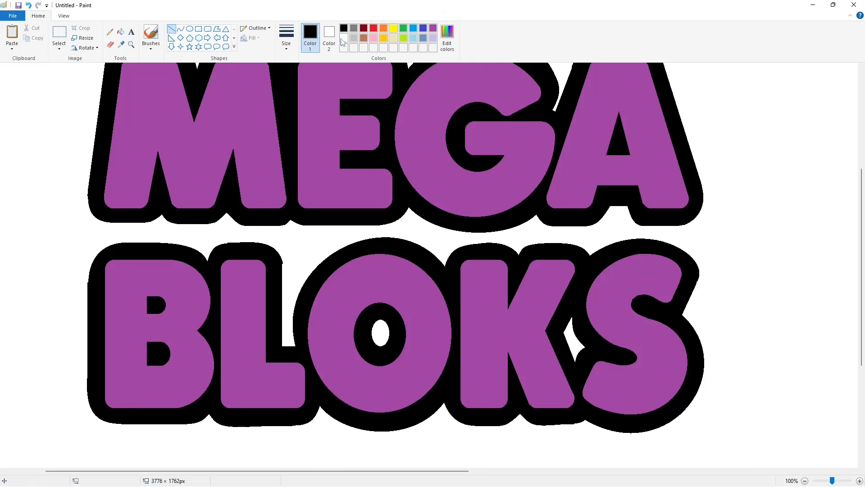
pyautogui.click(344, 38)
pyautogui.scroll(-3, 61, 332)
pyautogui.moveTo(87, 335); pyautogui.dragTo(87, 160)
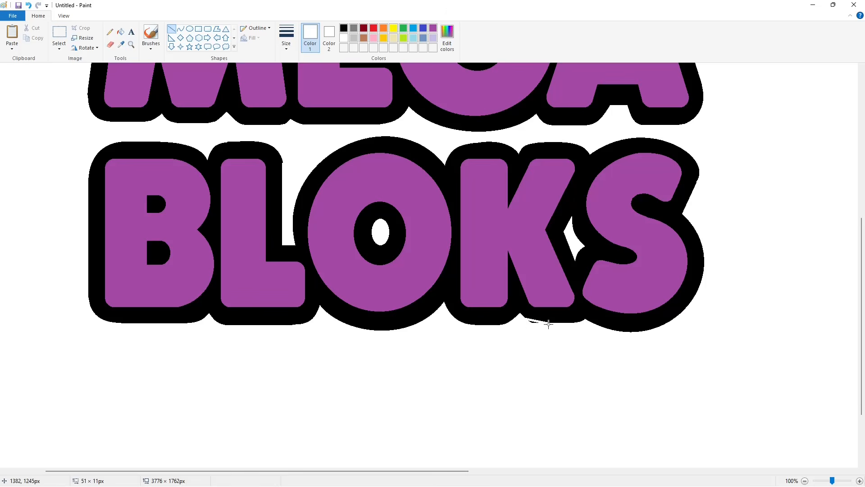
pyautogui.moveTo(549, 324); pyautogui.dragTo(546, 329)
# - Straighten the upper edge of the black border above the B with a horizontal white line
pyautogui.scroll(3, 586, 349)
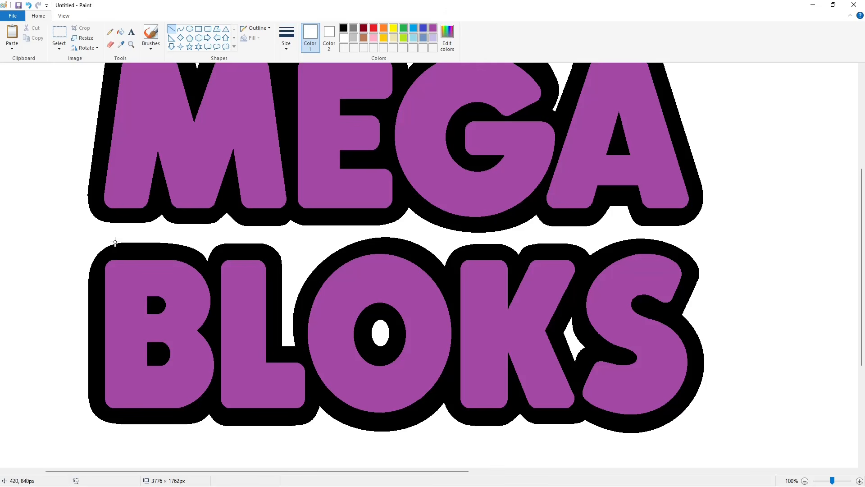
pyautogui.scroll(3, 115, 242)
pyautogui.moveTo(107, 339); pyautogui.dragTo(176, 339)
pyautogui.scroll(-3, 298, 346)
# - Draw a black rectangle enclosing both words of the logo with an even margin around the letter borders
pyautogui.click(805, 481)
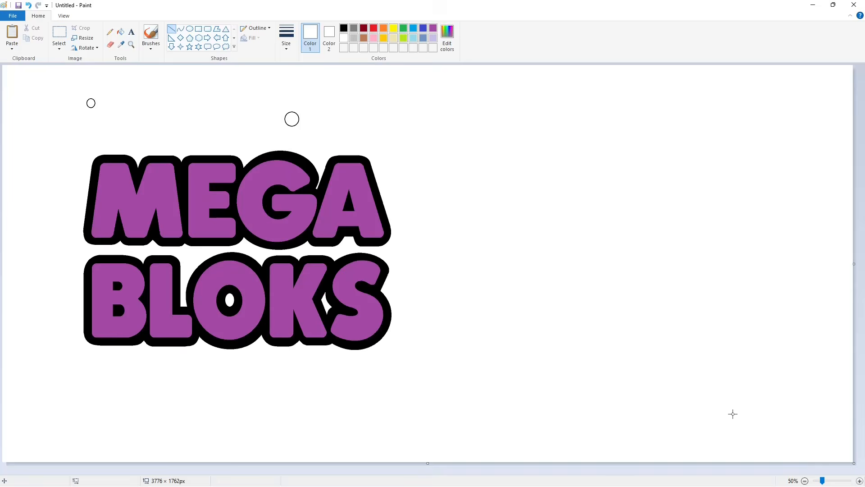
pyautogui.click(199, 28)
pyautogui.click(286, 39)
pyautogui.click(302, 117)
pyautogui.moveTo(59, 141); pyautogui.dragTo(353, 347)
pyautogui.click(288, 41)
pyautogui.click(297, 80)
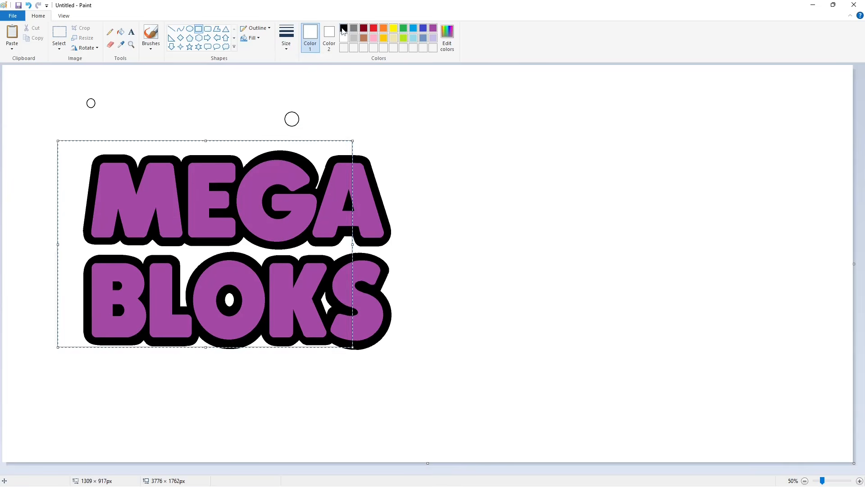
pyautogui.click(344, 28)
pyautogui.moveTo(56, 123); pyautogui.dragTo(423, 368)
pyautogui.moveTo(240, 123); pyautogui.dragTo(235, 135)
pyautogui.moveTo(56, 251); pyautogui.dragTo(61, 251)
pyautogui.moveTo(423, 251); pyautogui.dragTo(411, 258)
# - Fill the area between the rectangle and the black letter borders with indigo
pyautogui.click(423, 28)
pyautogui.click(120, 32)
pyautogui.click(349, 153)
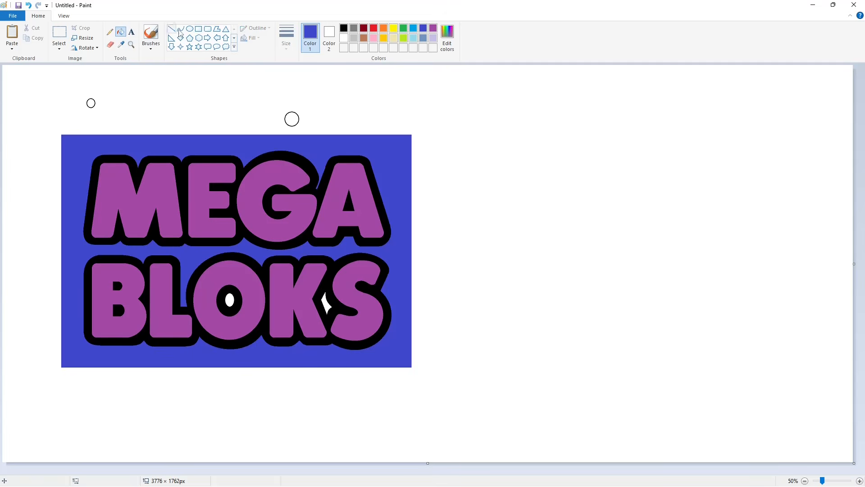
# - Draw a black circle above the indigo rectangle and erase its lower-right part to leave an upper-left arc
pyautogui.click(189, 28)
pyautogui.click(344, 28)
pyautogui.moveTo(60, 134)
pyautogui.mouseDown()
pyautogui.moveTo(100, 176)
pyautogui.moveTo(94, 162)
pyautogui.moveTo(162, 100)
pyautogui.mouseUp()
pyautogui.click(842, 480)
pyautogui.click(110, 44)
pyautogui.click(121, 31)
pyautogui.click(344, 37)
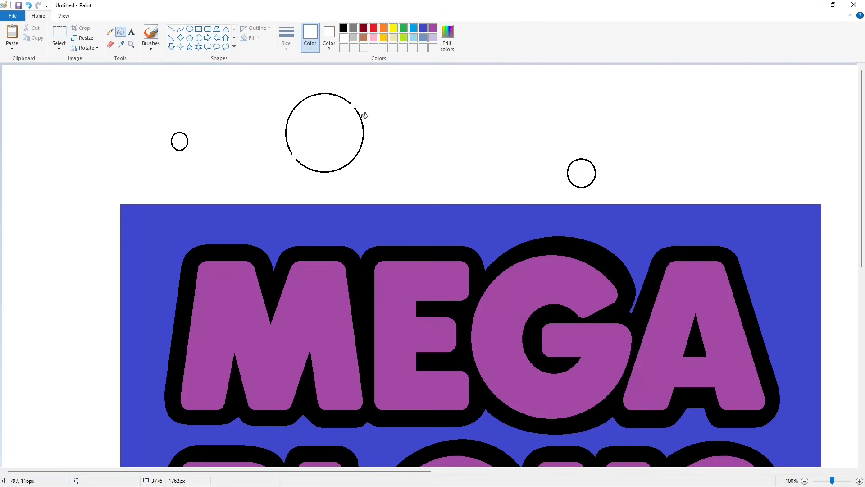
pyautogui.click(362, 118)
# - Copy the black arc and align the copy with the indigo rectangle's upper-left corner
pyautogui.click(59, 34)
pyautogui.moveTo(250, 73); pyautogui.dragTo(403, 180)
pyautogui.hotkey('ctrl', 'c')
pyautogui.hotkey('ctrl', 'v')
pyautogui.moveTo(90, 117); pyautogui.dragTo(182, 238)
pyautogui.press('Left')
pyautogui.press('Left')
pyautogui.press('Left')
pyautogui.press('Left')
pyautogui.press('Left')
pyautogui.press('Left')
pyautogui.press('Left')
pyautogui.press('Left')
pyautogui.press('Left')
pyautogui.press('Left')
pyautogui.press('Left')
pyautogui.press('Left')
pyautogui.press('Left')
pyautogui.press('Left')
pyautogui.press('Left')
pyautogui.press('Left')
pyautogui.press('Left')
pyautogui.press('Left')
pyautogui.press('Left')
pyautogui.press('Left')
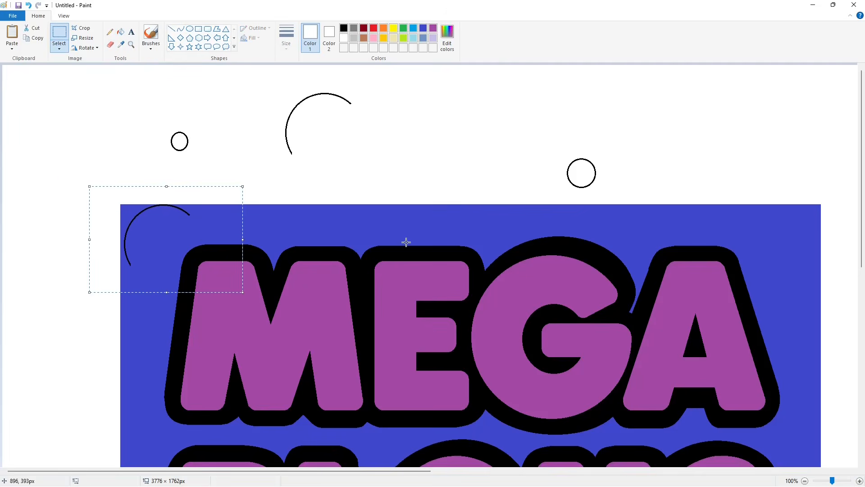
# - Paste another arc, turn it to suit the lower-right corner and align it with the indigo rectangle there
pyautogui.scroll(-7, 406, 242)
pyautogui.hotkey('ctrl', 'v')
pyautogui.click(89, 49)
pyautogui.click(93, 99)
pyautogui.moveTo(77, 103); pyautogui.dragTo(779, 314)
pyautogui.press('Escape')
# - Paste another arc, turn it to suit the lower-left corner and align it with the indigo rectangle there
pyautogui.hotkey('ctrl', 'v')
pyautogui.click(88, 48)
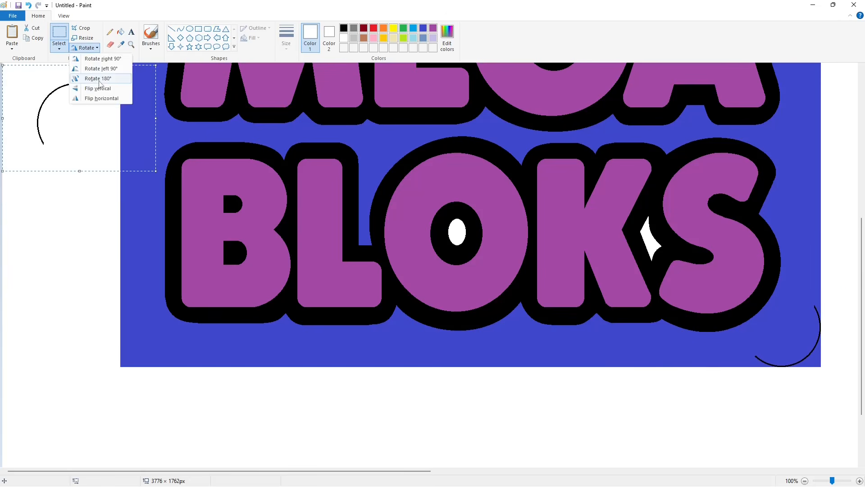
pyautogui.click(93, 97)
pyautogui.moveTo(103, 92); pyautogui.dragTo(188, 309)
pyautogui.scroll(7, 34, 195)
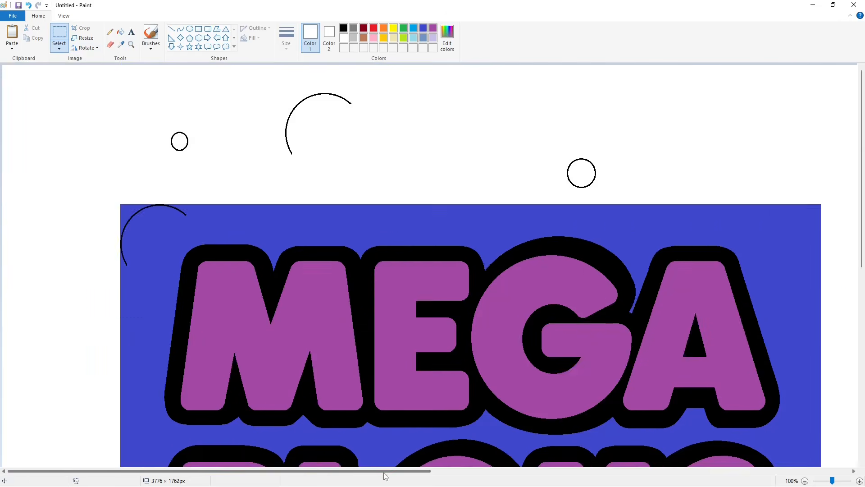
pyautogui.moveTo(384, 472); pyautogui.dragTo(508, 472)
pyautogui.hotkey('ctrl', 'v')
pyautogui.click(92, 49)
pyautogui.click(94, 98)
pyautogui.click(92, 48)
pyautogui.click(94, 89)
pyautogui.moveTo(79, 123); pyautogui.dragTo(524, 240)
pyautogui.hotkey('ctrl', 'z')
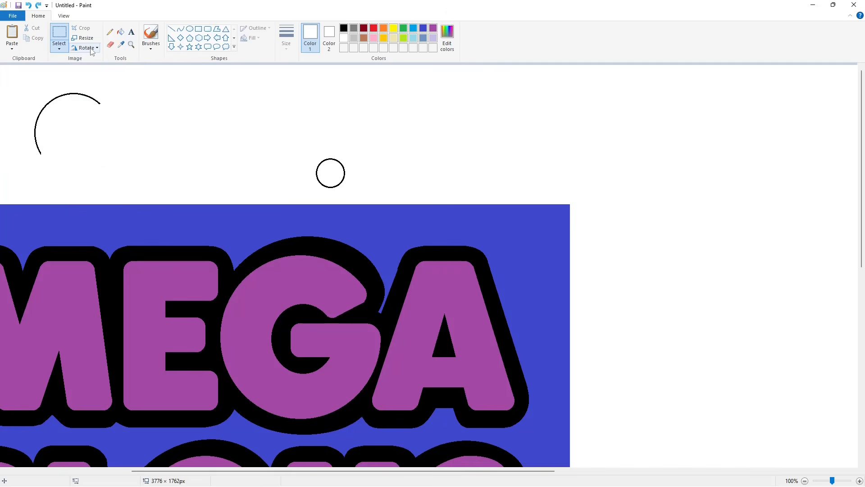
# - Paste another arc, flip it horizontally and align it with the indigo rectangle's upper-right corner
pyautogui.hotkey('ctrl', 'v')
pyautogui.click(90, 49)
pyautogui.click(96, 98)
pyautogui.moveTo(93, 118); pyautogui.dragTo(545, 242)
pyautogui.press('Left')
pyautogui.press('Left')
pyautogui.press('Left')
pyautogui.press('Up')
pyautogui.press('Up')
pyautogui.click(690, 233)
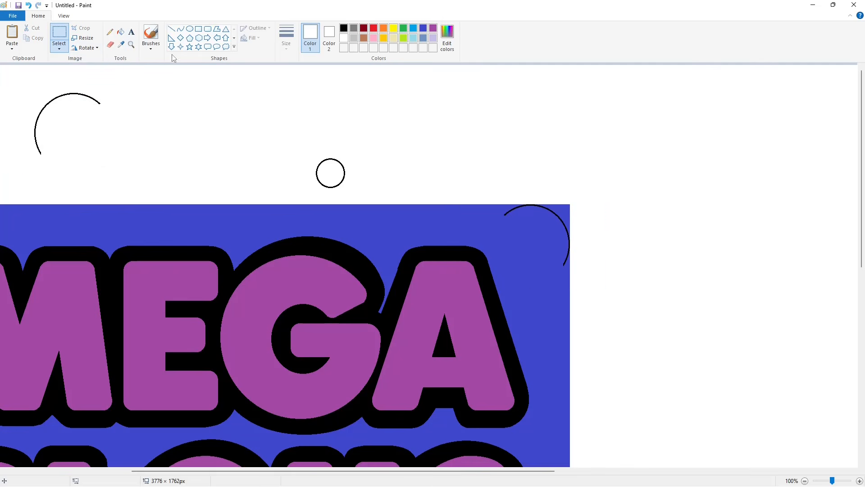
# - Round off the indigo rectangle by clearing the corners outside the arcs to white and recolouring the four arcs indigo
pyautogui.click(121, 32)
pyautogui.scroll(-5, 589, 294)
pyautogui.hscroll(-5, 589, 293)
pyautogui.scroll(5, 126, 206)
pyautogui.click(426, 27)
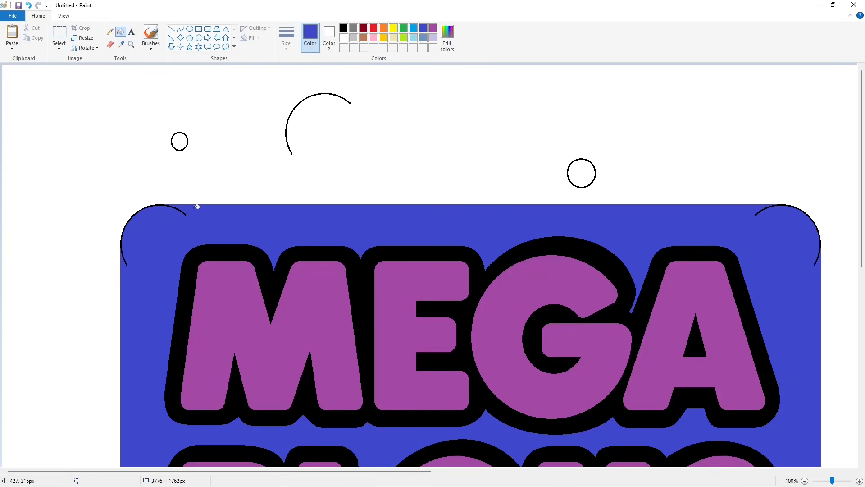
pyautogui.click(186, 215)
pyautogui.moveTo(309, 472)
pyautogui.mouseDown()
pyautogui.moveTo(450, 471)
pyautogui.moveTo(315, 478)
pyautogui.mouseUp()
pyautogui.click(532, 258)
pyautogui.scroll(-5, 523, 289)
pyautogui.click(530, 308)
pyautogui.click(181, 359)
# - Erase the leftover construction circle above the MEGA lettering by filling its outline with white
pyautogui.click(805, 481)
pyautogui.click(344, 38)
pyautogui.click(297, 114)
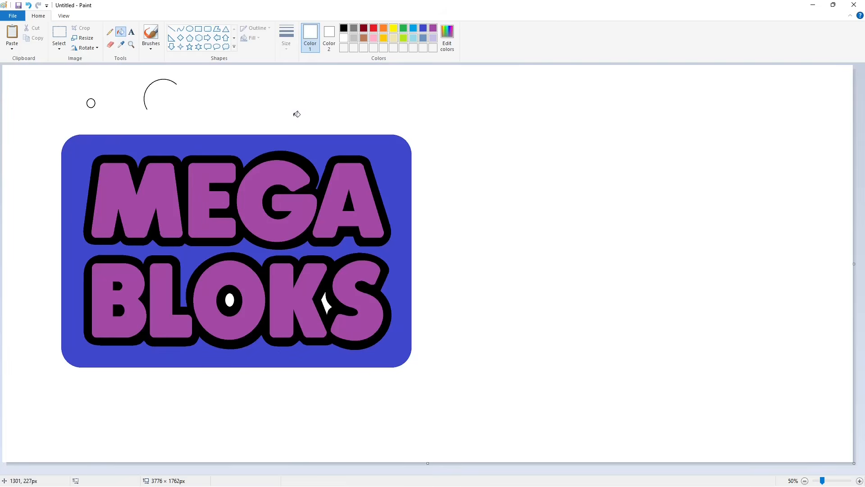
# - Draw a larger black rectangle with a thicker outline around the indigo background, leaving an even white margin
pyautogui.click(198, 29)
pyautogui.click(286, 40)
pyautogui.click(295, 85)
pyautogui.click(344, 28)
pyautogui.moveTo(53, 121); pyautogui.dragTo(423, 380)
pyautogui.moveTo(272, 292); pyautogui.dragTo(276, 293)
pyautogui.moveTo(242, 382); pyautogui.dragTo(242, 380)
pyautogui.moveTo(427, 252); pyautogui.dragTo(423, 255)
pyautogui.moveTo(57, 252); pyautogui.dragTo(51, 260)
pyautogui.click(356, 119)
# - Draw a dark red circle on the blank canvas outside the black frame's lower-right corner
pyautogui.click(364, 27)
pyautogui.click(189, 29)
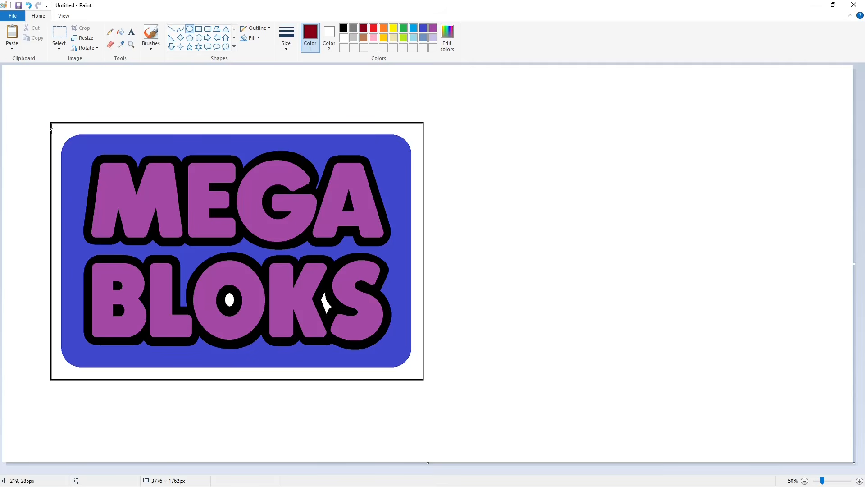
pyautogui.moveTo(51, 122)
pyautogui.mouseDown()
pyautogui.moveTo(109, 178)
pyautogui.moveTo(429, 429)
pyautogui.moveTo(486, 413)
pyautogui.mouseUp()
pyautogui.click(536, 415)
# - Cut gaps in the dark red circle with white lines and erase the rest, leaving only its upper-left arc
pyautogui.click(860, 481)
pyautogui.scroll(-4, 583, 429)
pyautogui.click(172, 29)
pyautogui.click(344, 38)
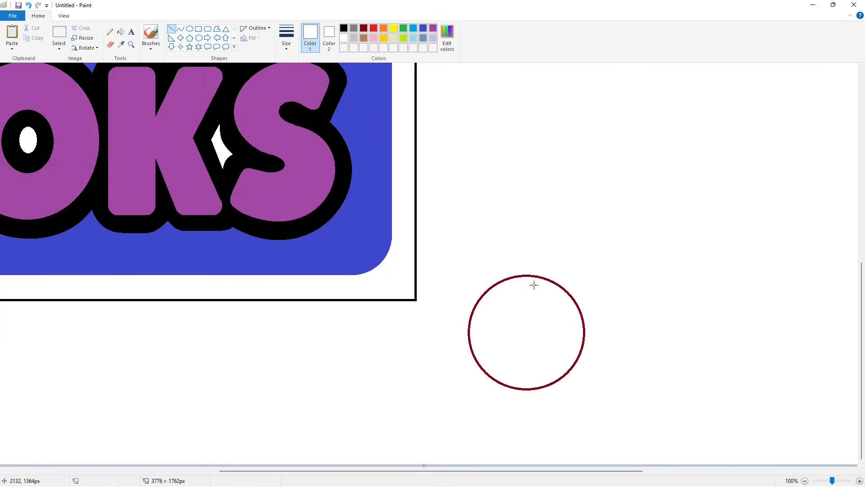
pyautogui.click(122, 33)
pyautogui.click(567, 292)
# - Place a copy of the dark red arc against the black frame's upper-left corner
pyautogui.click(59, 37)
pyautogui.moveTo(583, 224); pyautogui.dragTo(424, 417)
pyautogui.hotkey('ctrl', 'x')
pyautogui.scroll(8, 424, 417)
pyautogui.moveTo(312, 471); pyautogui.dragTo(123, 470)
pyautogui.hotkey('ctrl', 'v')
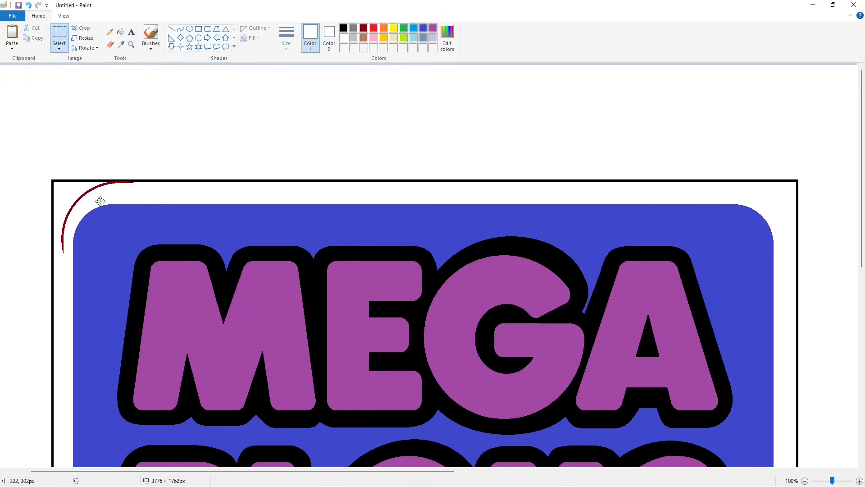
pyautogui.moveTo(100, 201); pyautogui.dragTo(91, 199)
pyautogui.click(120, 31)
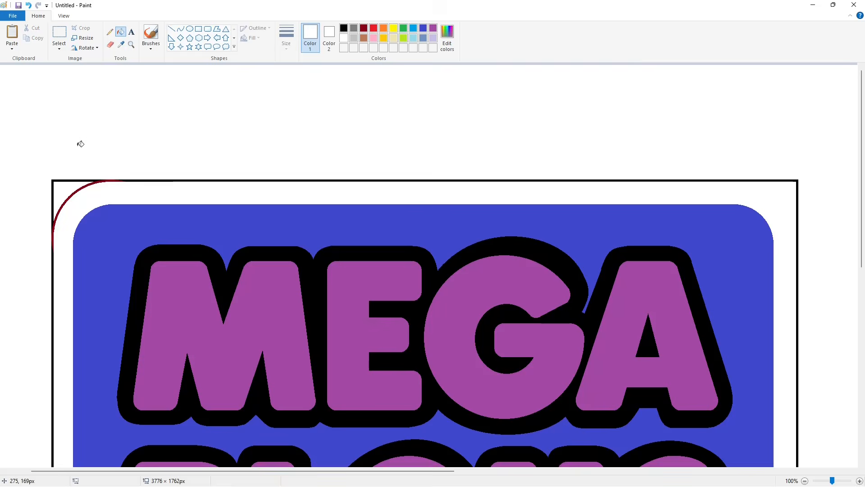
# - Paste the dark red arc, flip it horizontally and align it with the black frame's upper-right corner
pyautogui.click(805, 481)
pyautogui.click(860, 481)
pyautogui.hotkey('ctrl', 'v')
pyautogui.click(86, 47)
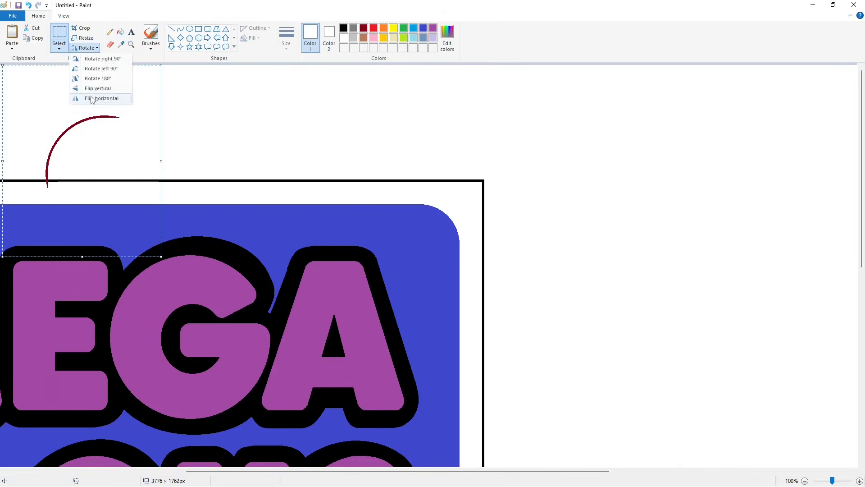
pyautogui.click(93, 100)
pyautogui.moveTo(86, 158); pyautogui.dragTo(452, 223)
pyautogui.click(599, 253)
# - Paste the dark red arc, flip it vertically and horizontally, and align it with the black frame's lower-right corner
pyautogui.scroll(-8, 599, 253)
pyautogui.hotkey('ctrl', 'v')
pyautogui.click(86, 48)
pyautogui.click(95, 89)
pyautogui.click(85, 48)
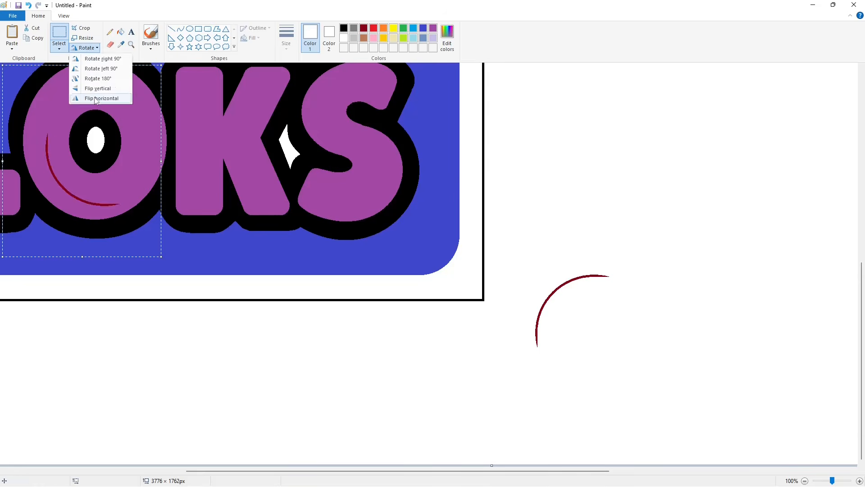
pyautogui.click(95, 98)
pyautogui.moveTo(85, 157); pyautogui.dragTo(454, 251)
pyautogui.click(554, 303)
# - Paste the dark red arc, flip it vertically and align it with the black frame's lower-left corner
pyautogui.moveTo(451, 470); pyautogui.dragTo(272, 471)
pyautogui.hotkey('ctrl', 'v')
pyautogui.click(85, 47)
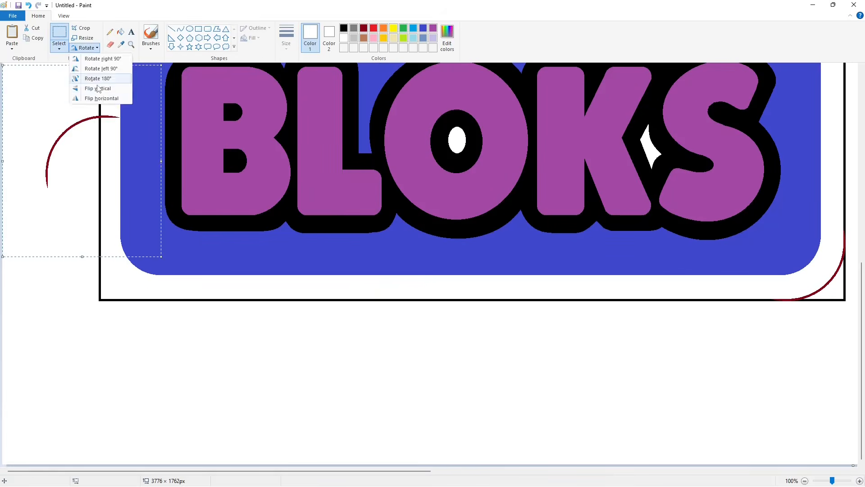
pyautogui.click(99, 89)
pyautogui.moveTo(85, 157); pyautogui.dragTo(141, 250)
# - Fill the square frame corners outside the dark red arcs with white
pyautogui.click(120, 31)
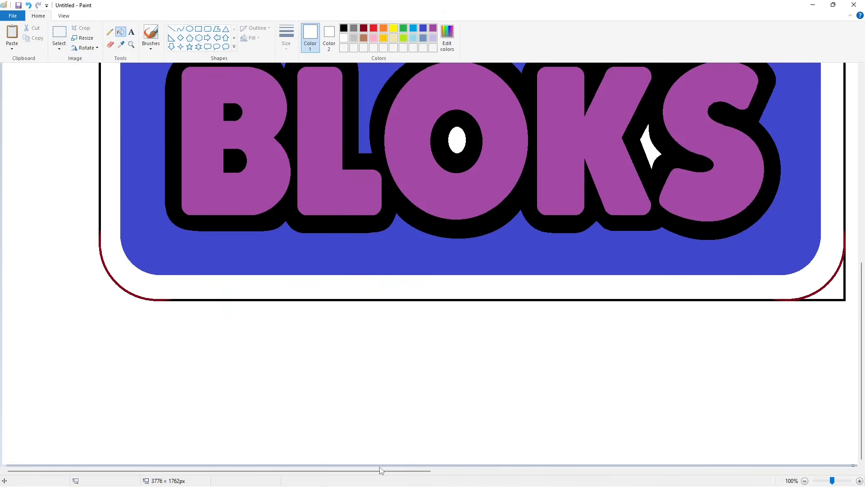
pyautogui.moveTo(420, 471); pyautogui.dragTo(586, 468)
pyautogui.scroll(10, 521, 184)
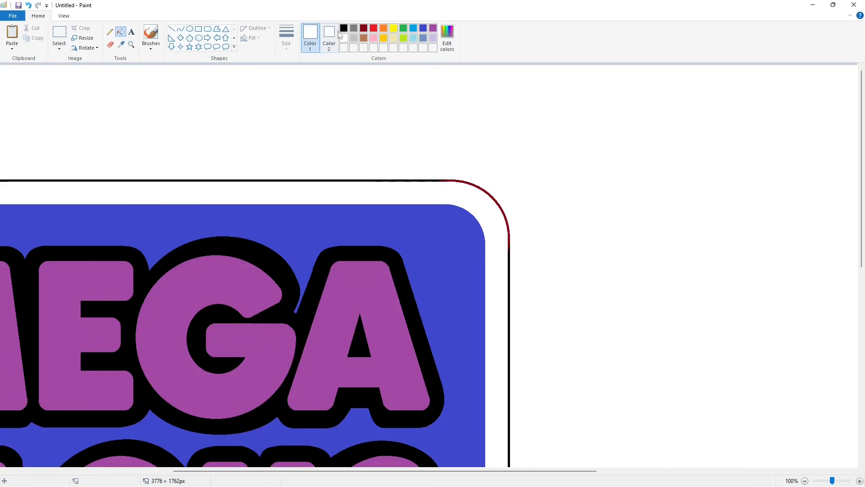
# - Recolour the dark red arcs at the frame's upper-right, lower-right and lower-left corners black
pyautogui.click(344, 29)
pyautogui.click(502, 208)
pyautogui.scroll(-10, 532, 261)
pyautogui.click(493, 283)
pyautogui.moveTo(408, 471); pyautogui.dragTo(225, 471)
pyautogui.click(115, 286)
pyautogui.hotkey('ctrl', 'z')
pyautogui.click(120, 283)
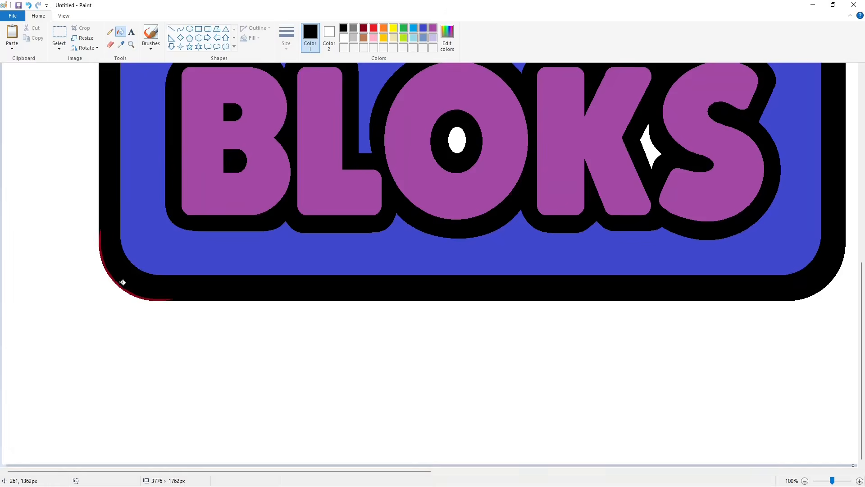
pyautogui.hotkey('ctrl', 'z')
pyautogui.click(119, 285)
# - Recolour the frame's upper-left arc black and erase the leftover dark red arc outside the frame with white
pyautogui.scroll(8, 124, 271)
pyautogui.click(146, 180)
pyautogui.hotkey('ctrl', 'pagedown')
pyautogui.click(344, 38)
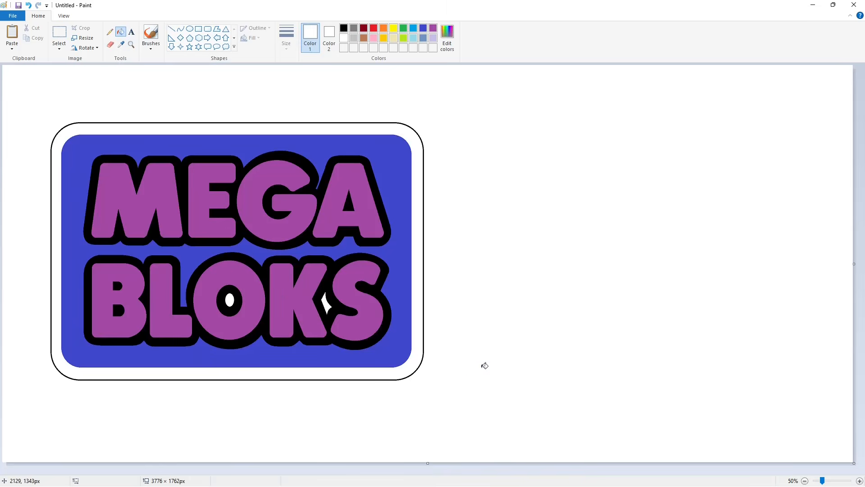
# - Outline the top arm of a slanted letter f beside the logo in black, with a rounded corner and a circular tip
pyautogui.click(181, 29)
pyautogui.click(286, 38)
pyautogui.click(300, 98)
pyautogui.click(343, 28)
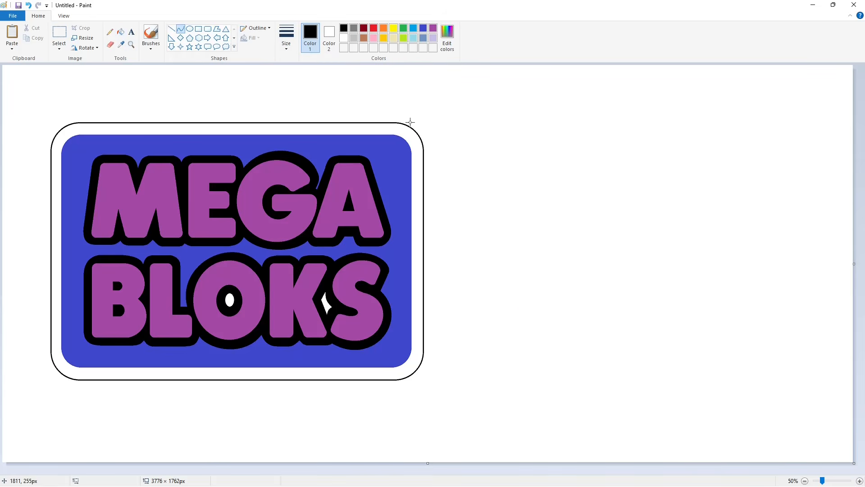
pyautogui.click(190, 29)
pyautogui.moveTo(521, 165)
pyautogui.mouseDown()
pyautogui.moveTo(547, 189)
pyautogui.moveTo(483, 193)
pyautogui.mouseUp()
pyautogui.click(615, 202)
# - Draw the f's slanted stem with two straight sides and a circle about 121 × 123 px at its lower end
pyautogui.click(171, 29)
pyautogui.click(181, 29)
pyautogui.click(171, 29)
pyautogui.moveTo(485, 196)
pyautogui.mouseDown()
pyautogui.moveTo(503, 272)
pyautogui.moveTo(529, 283)
pyautogui.mouseUp()
pyautogui.click(190, 29)
pyautogui.moveTo(518, 274); pyautogui.dragTo(515, 273)
pyautogui.moveTo(527, 270); pyautogui.dragTo(522, 278)
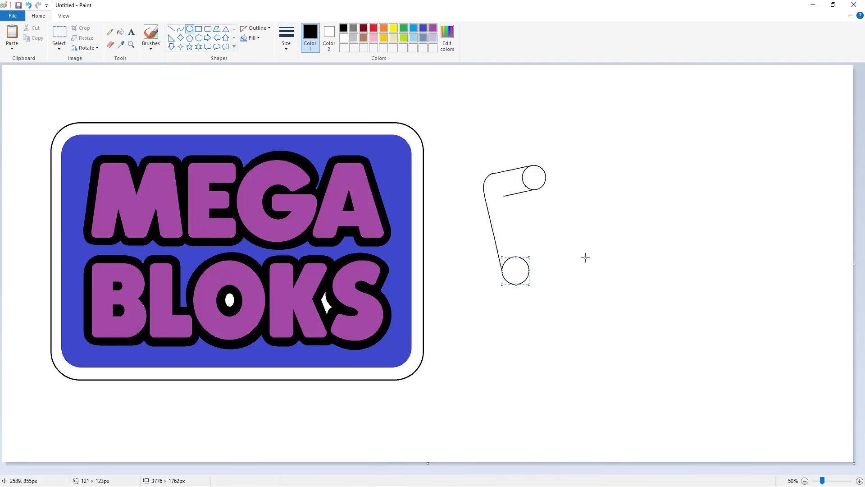
pyautogui.click(172, 29)
pyautogui.moveTo(511, 190); pyautogui.dragTo(527, 263)
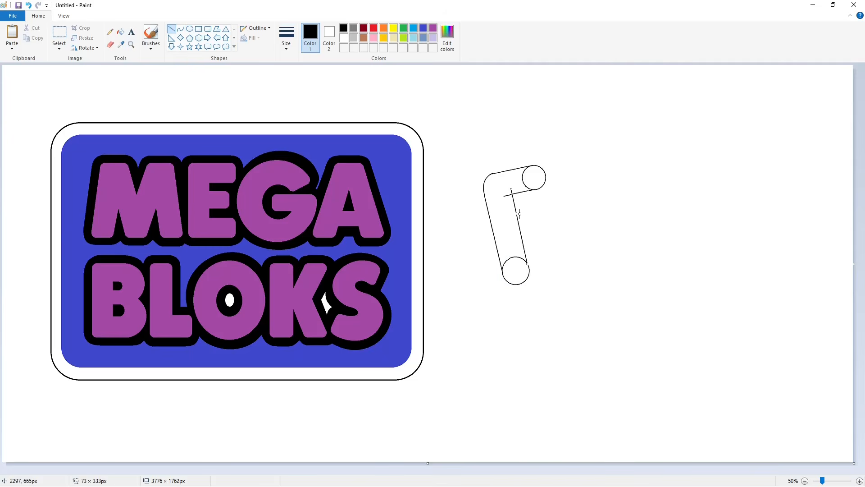
# - Outline the f's crossbar with a circle on each side of the stem and slanted lines joining them
pyautogui.click(190, 29)
pyautogui.moveTo(474, 217); pyautogui.dragTo(495, 241)
pyautogui.moveTo(520, 210); pyautogui.dragTo(541, 235)
pyautogui.moveTo(533, 225); pyautogui.dragTo(529, 224)
pyautogui.click(581, 245)
pyautogui.click(172, 29)
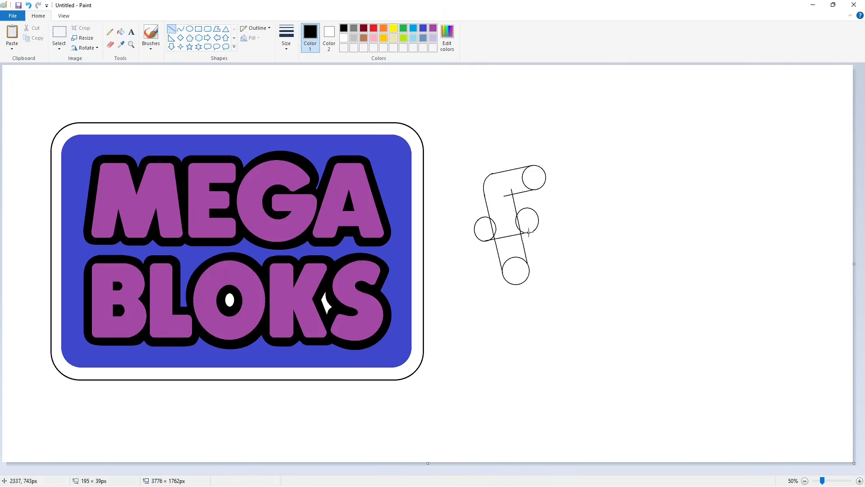
pyautogui.click(697, 407)
# - Fill all the enclosed sections of the letter f with black
pyautogui.click(860, 481)
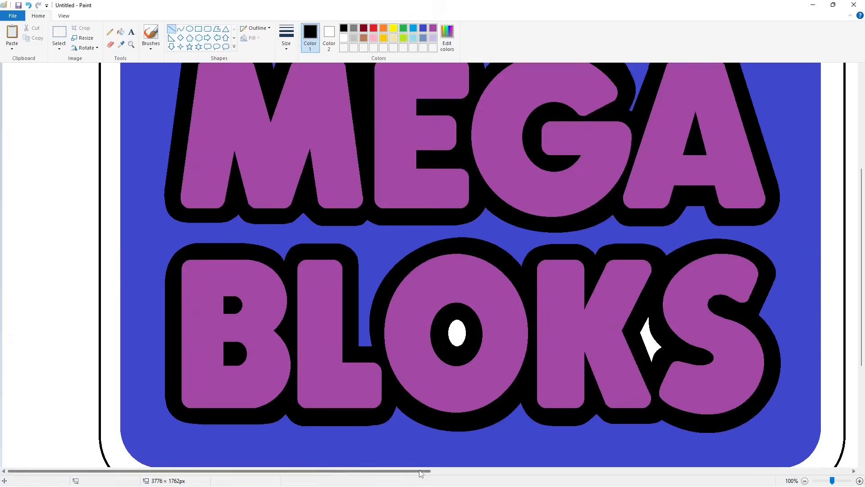
pyautogui.moveTo(421, 471); pyautogui.dragTo(780, 472)
pyautogui.scroll(2, 468, 271)
pyautogui.click(120, 32)
pyautogui.click(338, 189)
pyautogui.click(275, 212)
pyautogui.click(298, 269)
pyautogui.click(325, 275)
pyautogui.click(239, 292)
pyautogui.click(257, 288)
pyautogui.click(308, 277)
pyautogui.click(293, 336)
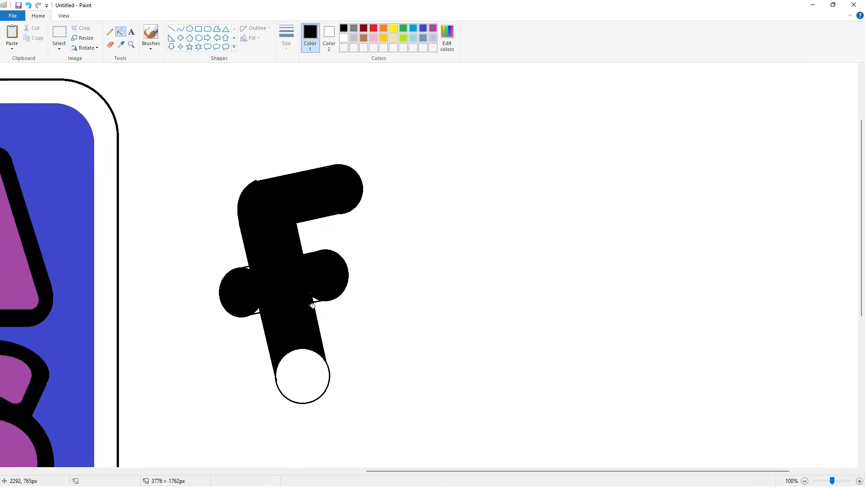
pyautogui.click(315, 301)
pyautogui.click(302, 377)
# - Trim the uneven edges around the f's rounded ends with thicker white lines
pyautogui.click(172, 29)
pyautogui.click(344, 38)
pyautogui.click(287, 41)
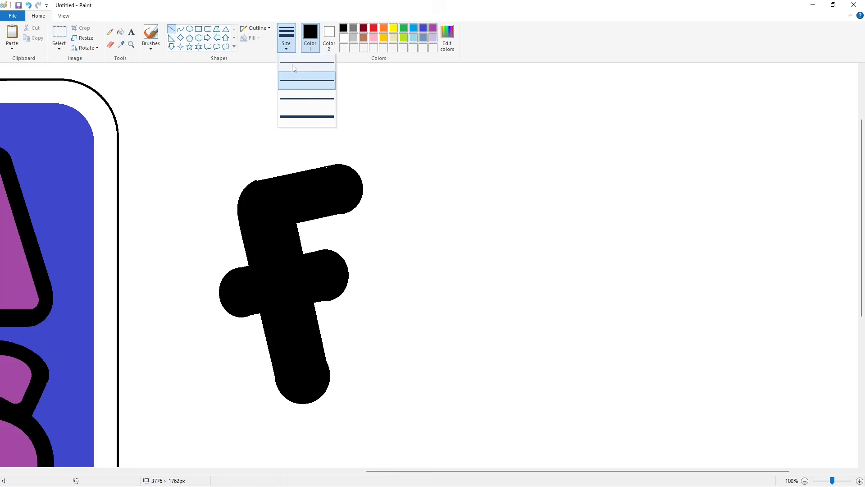
pyautogui.click(308, 97)
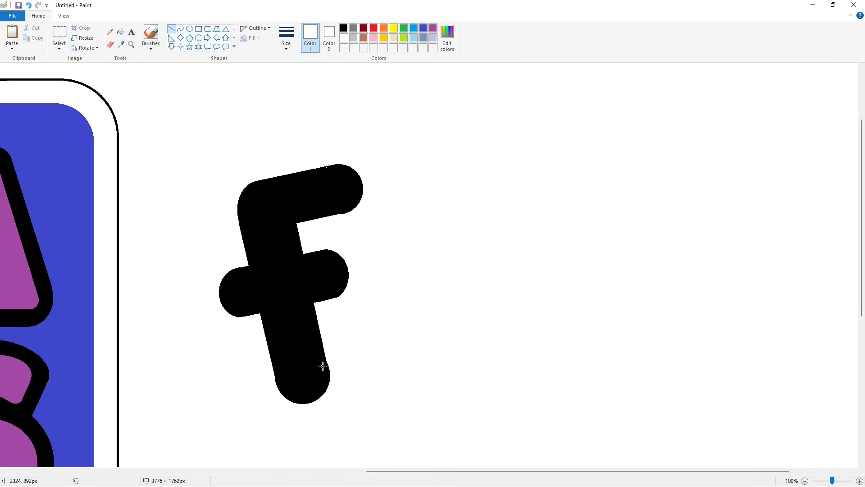
pyautogui.moveTo(274, 354); pyautogui.dragTo(288, 409)
pyautogui.press('Left')
pyautogui.press('Left')
pyautogui.press('Left')
pyautogui.press('Left')
pyautogui.press('Left')
pyautogui.press('Left')
pyautogui.press('Left')
pyautogui.press('Left')
pyautogui.press('Left')
pyautogui.press('Left')
pyautogui.press('Left')
pyautogui.press('Left')
pyautogui.moveTo(268, 369); pyautogui.dragTo(286, 411)
pyautogui.scroll(4, 428, 244)
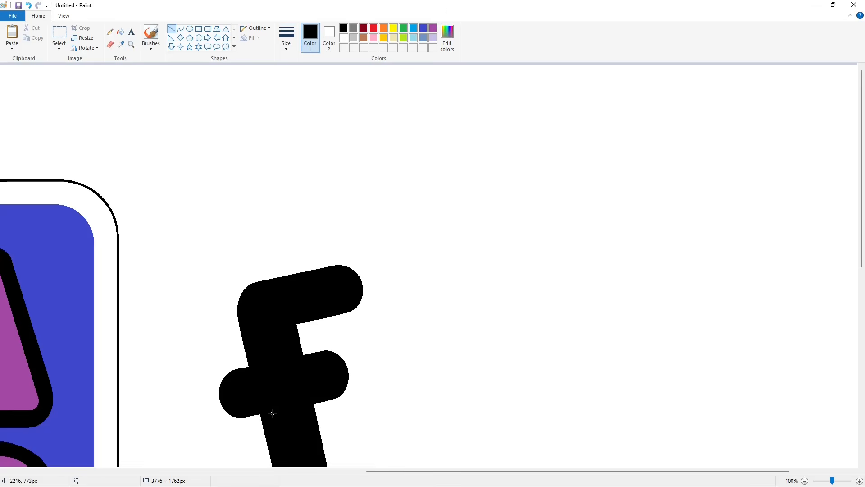
pyautogui.scroll(-4, 356, 413)
# - Draw two black circles one above the other beside the f, the upper about 113 × 117 px, as the i's stem ends
pyautogui.click(805, 481)
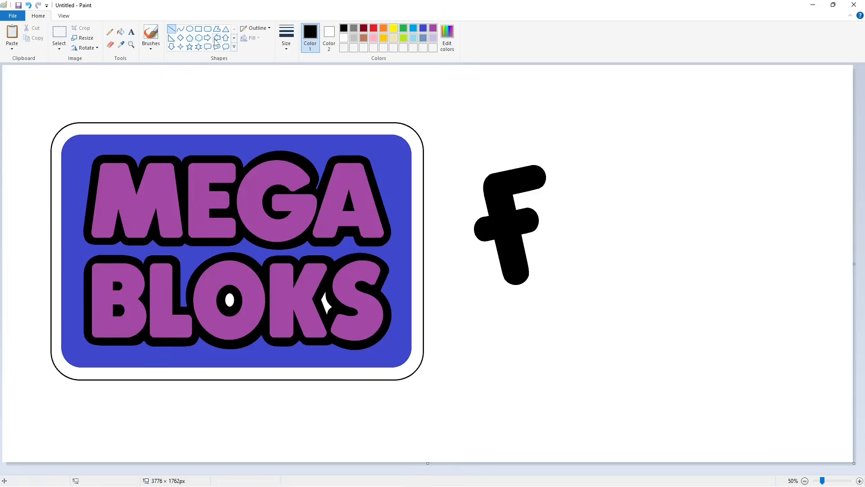
pyautogui.click(190, 29)
pyautogui.click(286, 36)
pyautogui.click(303, 81)
pyautogui.moveTo(574, 242); pyautogui.dragTo(576, 240)
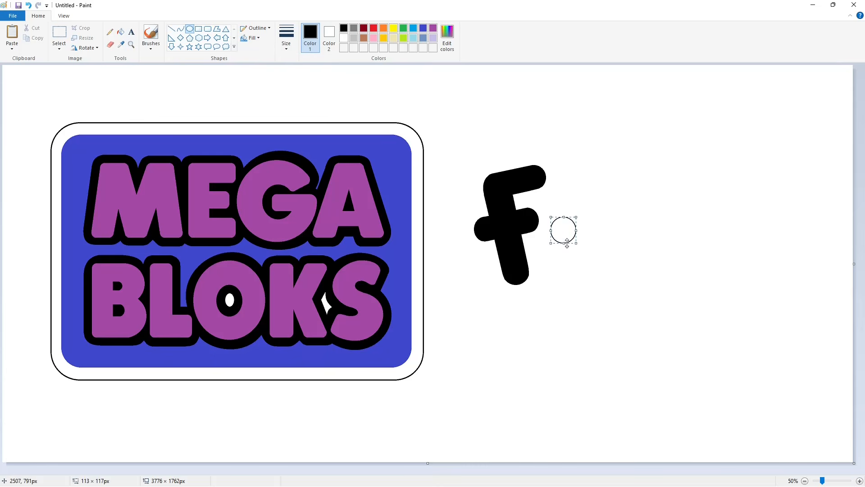
pyautogui.click(580, 277)
pyautogui.moveTo(576, 279); pyautogui.dragTo(577, 281)
pyautogui.click(626, 312)
# - Join the two circles with straight side lines and fill the i's stem with black
pyautogui.click(860, 480)
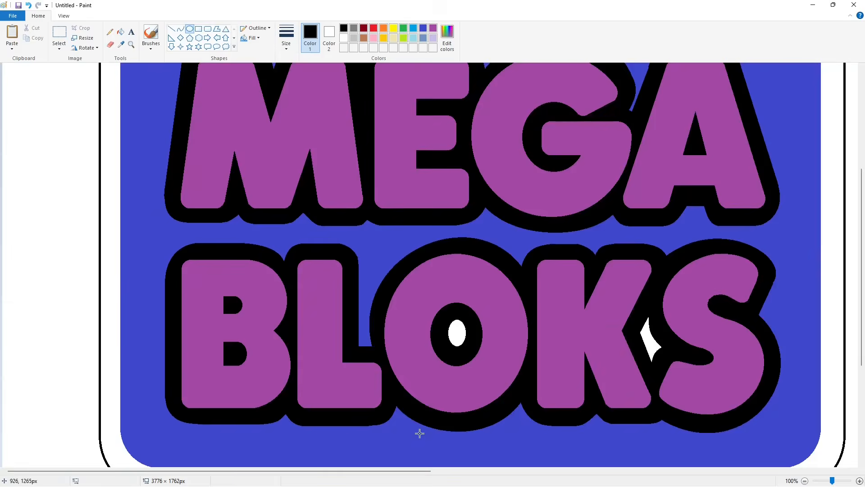
pyautogui.moveTo(388, 471); pyautogui.dragTo(723, 471)
pyautogui.click(172, 29)
pyautogui.moveTo(426, 187); pyautogui.dragTo(430, 273)
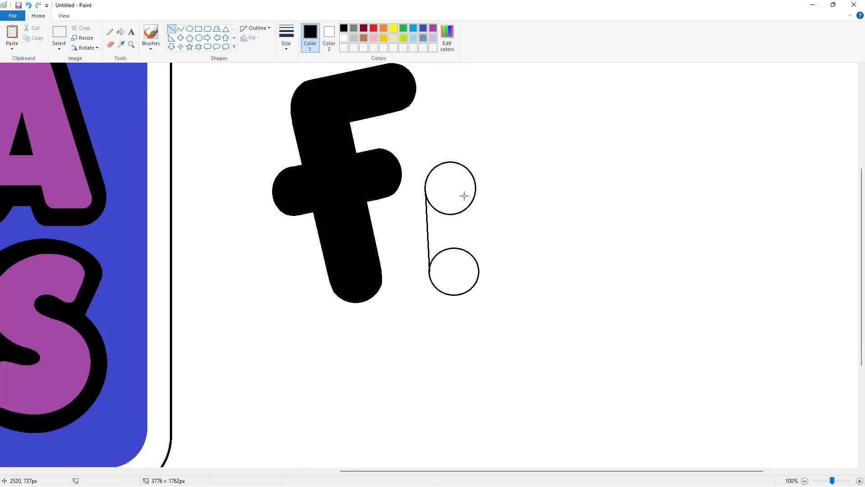
pyautogui.moveTo(475, 188); pyautogui.dragTo(479, 269)
pyautogui.click(120, 32)
pyautogui.click(451, 187)
pyautogui.click(452, 230)
pyautogui.click(454, 272)
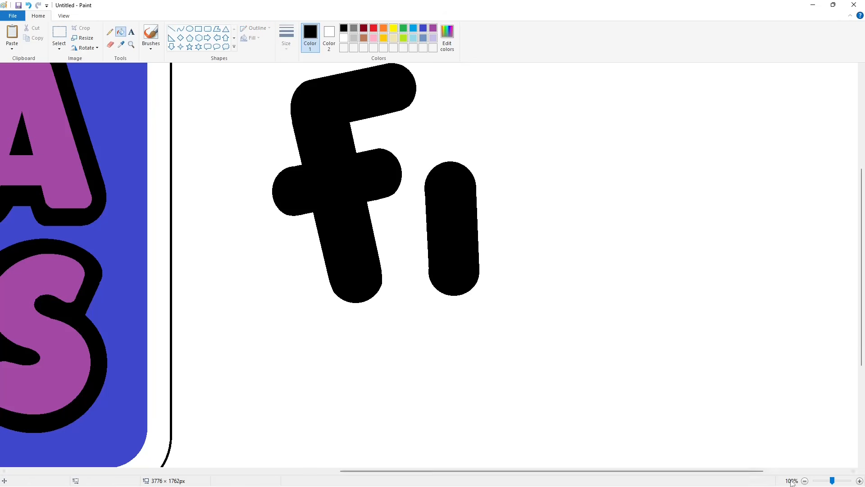
# - Outline a tilted toy block with a stud above the i's stem and fill both parts with black
pyautogui.scroll(-1, 509, 273)
pyautogui.click(171, 29)
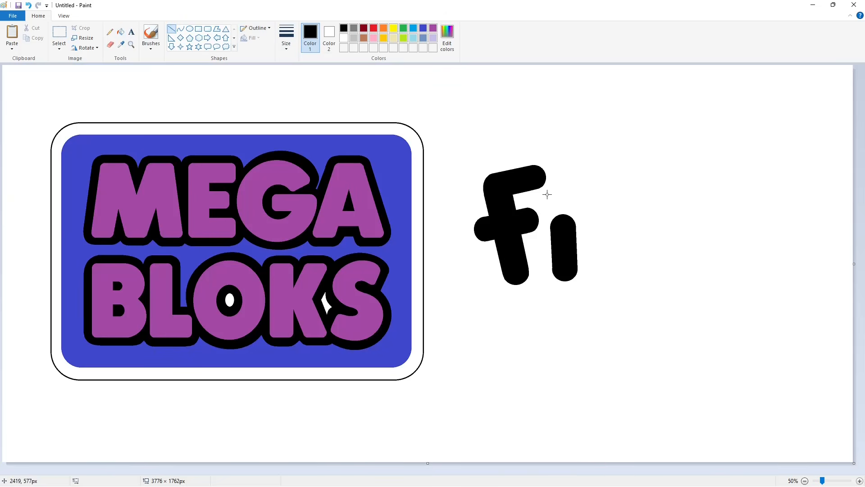
pyautogui.moveTo(545, 210); pyautogui.dragTo(587, 208)
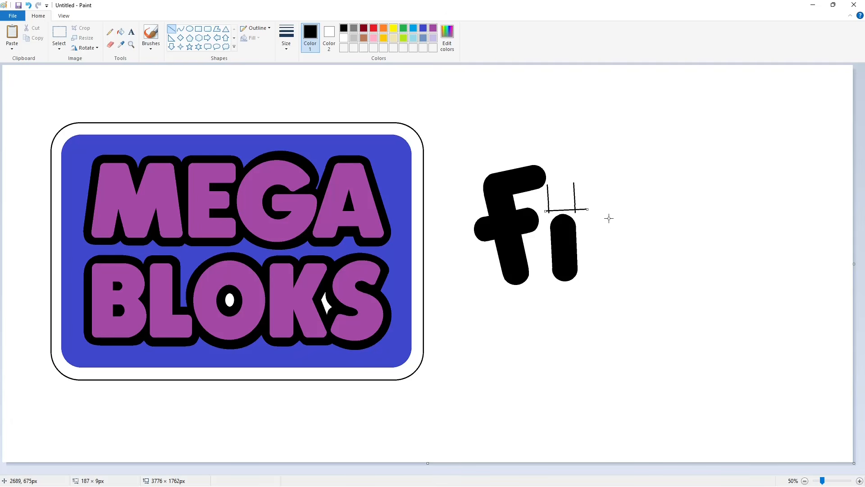
pyautogui.moveTo(547, 184)
pyautogui.mouseDown()
pyautogui.moveTo(582, 182)
pyautogui.moveTo(552, 181)
pyautogui.moveTo(553, 193)
pyautogui.moveTo(570, 190)
pyautogui.mouseUp()
pyautogui.click(123, 35)
pyautogui.click(561, 179)
pyautogui.click(562, 196)
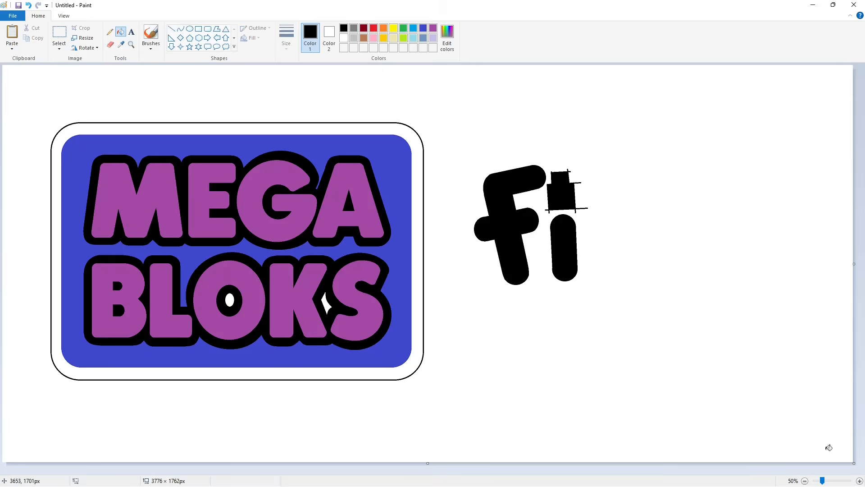
# - Bevel the corners of the i's block with white lines and fill the leftover line ends with white
pyautogui.click(860, 480)
pyautogui.moveTo(386, 471); pyautogui.dragTo(709, 471)
pyautogui.scroll(-3, 709, 436)
pyautogui.click(172, 30)
pyautogui.click(344, 38)
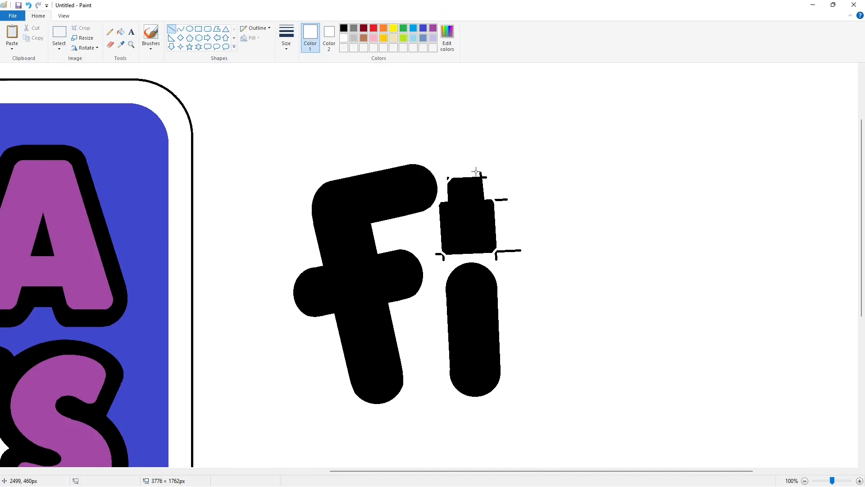
pyautogui.click(121, 32)
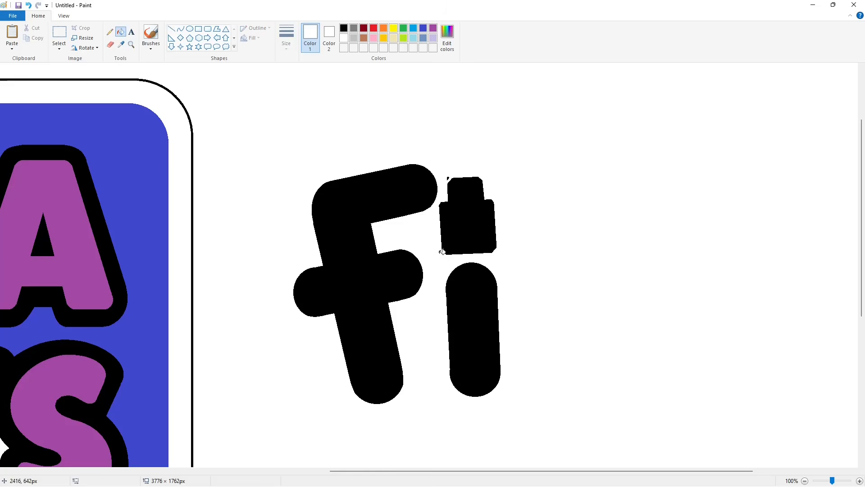
pyautogui.scroll(-1, 780, 405)
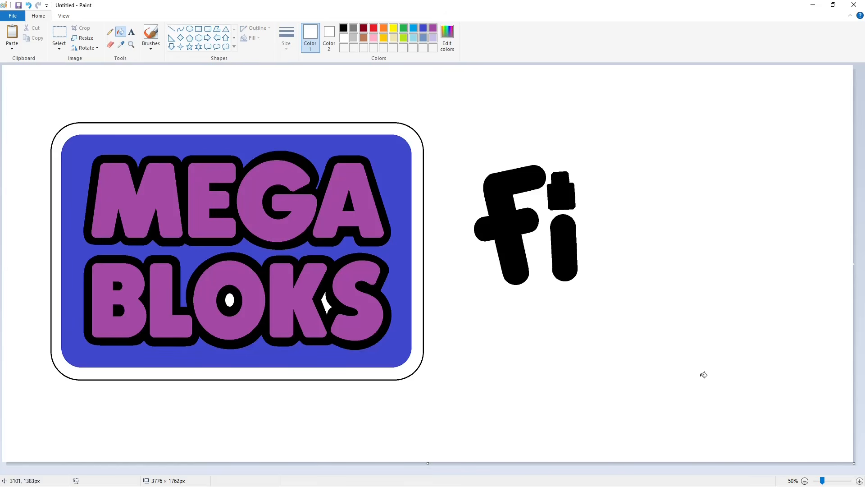
# - Outline the r's stem beside the i with two black circles joined by straight side lines
pyautogui.click(188, 29)
pyautogui.click(344, 28)
pyautogui.moveTo(587, 185)
pyautogui.mouseDown()
pyautogui.moveTo(589, 199)
pyautogui.moveTo(614, 214)
pyautogui.mouseUp()
pyautogui.moveTo(589, 253); pyautogui.dragTo(615, 280)
pyautogui.scroll(1, 722, 389)
pyautogui.click(172, 29)
pyautogui.moveTo(551, 237); pyautogui.dragTo(556, 364)
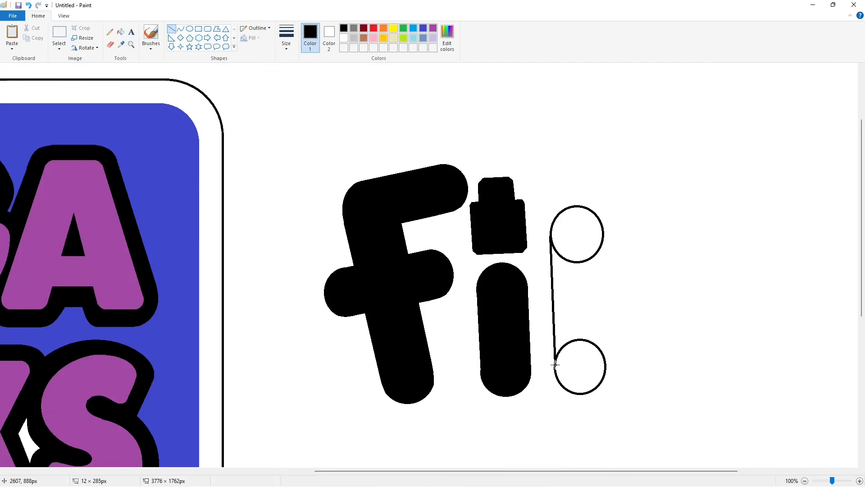
pyautogui.moveTo(603, 236); pyautogui.dragTo(605, 364)
# - Draw the r's curved arm from the upper part of its stem, ending in a small circle
pyautogui.scroll(-1, 625, 167)
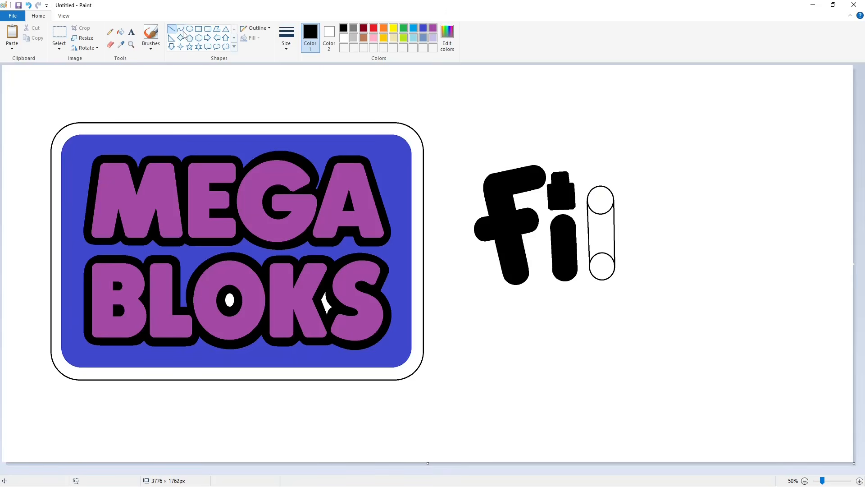
pyautogui.click(180, 29)
pyautogui.moveTo(614, 197)
pyautogui.mouseDown()
pyautogui.moveTo(636, 183)
pyautogui.moveTo(614, 225)
pyautogui.mouseUp()
pyautogui.click(693, 202)
pyautogui.moveTo(634, 208); pyautogui.dragTo(649, 212)
pyautogui.moveTo(625, 205)
pyautogui.mouseDown()
pyautogui.moveTo(645, 207)
pyautogui.moveTo(613, 194)
pyautogui.mouseUp()
pyautogui.hotkey('ctrl', 'z')
pyautogui.hotkey('ctrl', 'z')
pyautogui.click(190, 29)
pyautogui.click(669, 212)
pyautogui.click(180, 28)
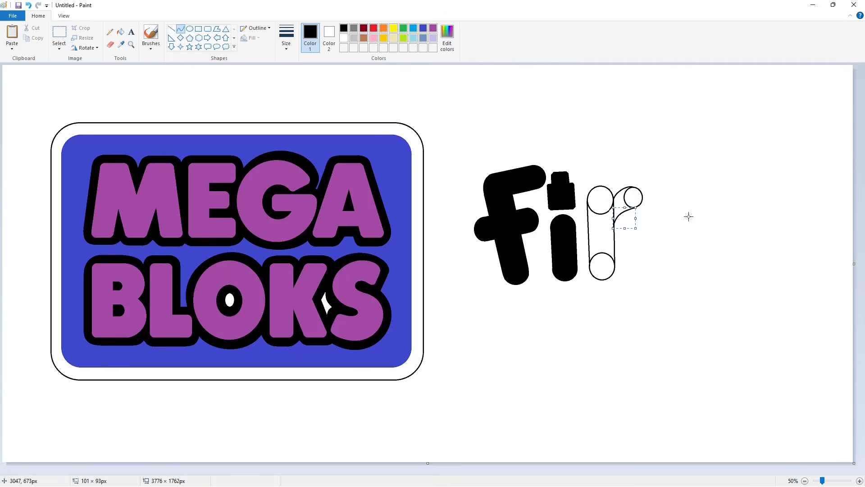
# - Fill the r's arm and stem with black
pyautogui.scroll(1, 649, 166)
pyautogui.click(121, 32)
pyautogui.click(617, 229)
pyautogui.click(552, 234)
pyautogui.click(554, 292)
pyautogui.click(555, 366)
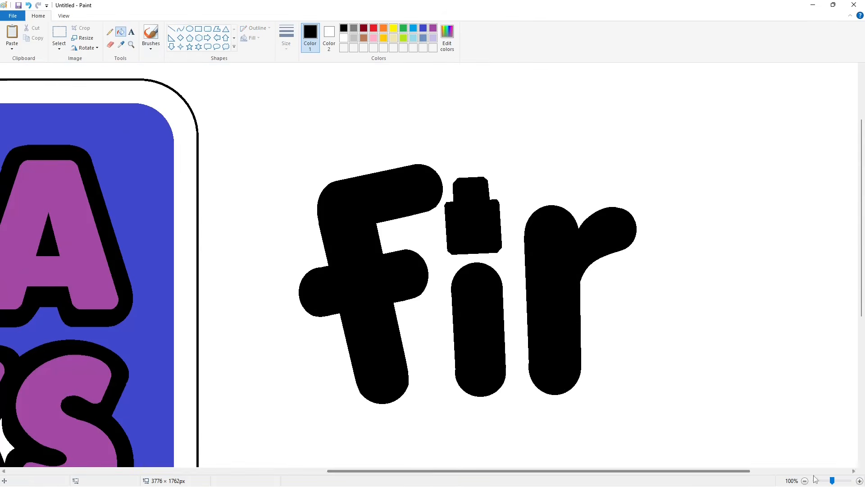
# - Draw a circle about 91 × 99 px beside the r as the upper tip of the letter s
pyautogui.click(805, 481)
pyautogui.click(190, 29)
pyautogui.moveTo(682, 191); pyautogui.dragTo(703, 216)
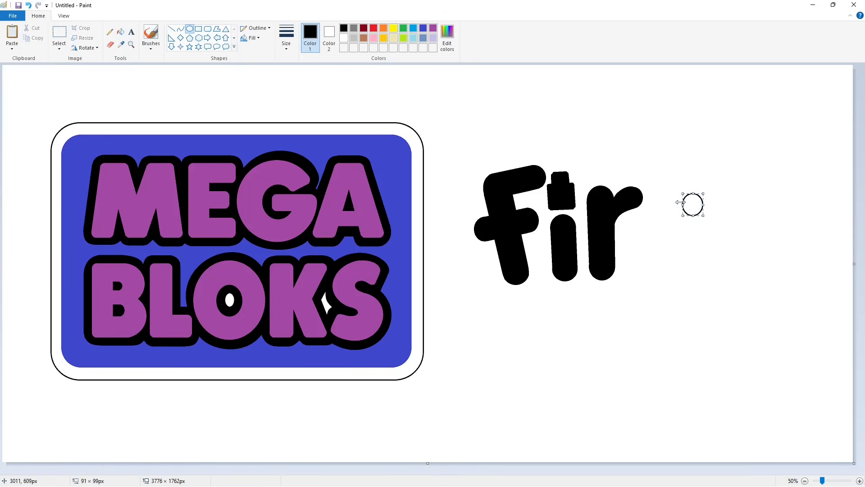
pyautogui.click(747, 232)
# - Draw the s's upper outer curve and its inner curves, continuing down to the lower bowl
pyautogui.click(180, 29)
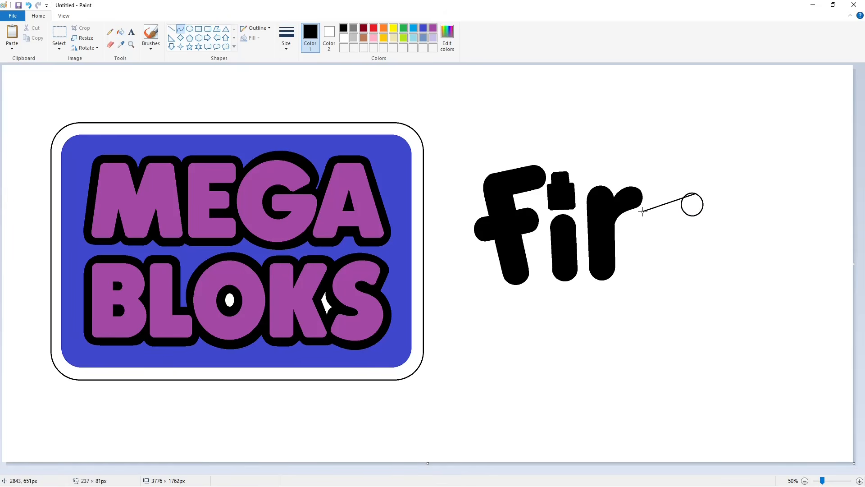
pyautogui.moveTo(643, 212); pyautogui.dragTo(657, 256)
pyautogui.click(665, 206)
pyautogui.click(659, 222)
pyautogui.click(711, 222)
pyautogui.click(688, 252)
pyautogui.hotkey('ctrl', 'z')
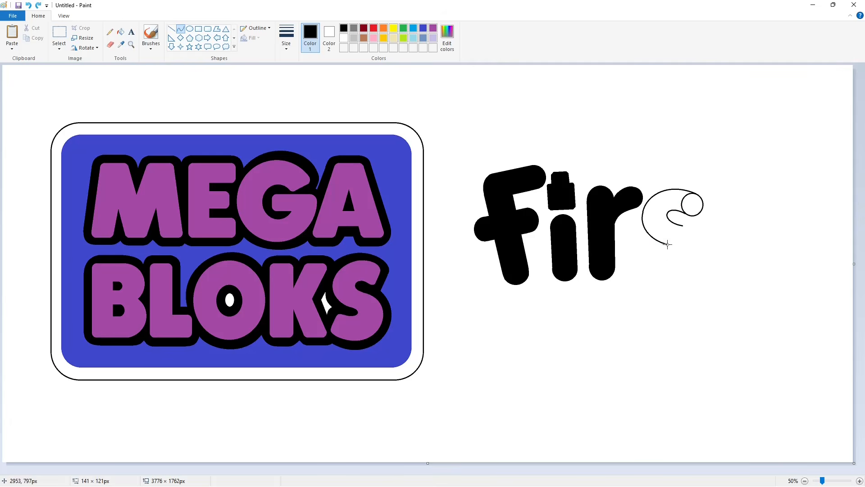
pyautogui.click(690, 252)
pyautogui.click(682, 272)
pyautogui.click(689, 251)
pyautogui.click(189, 29)
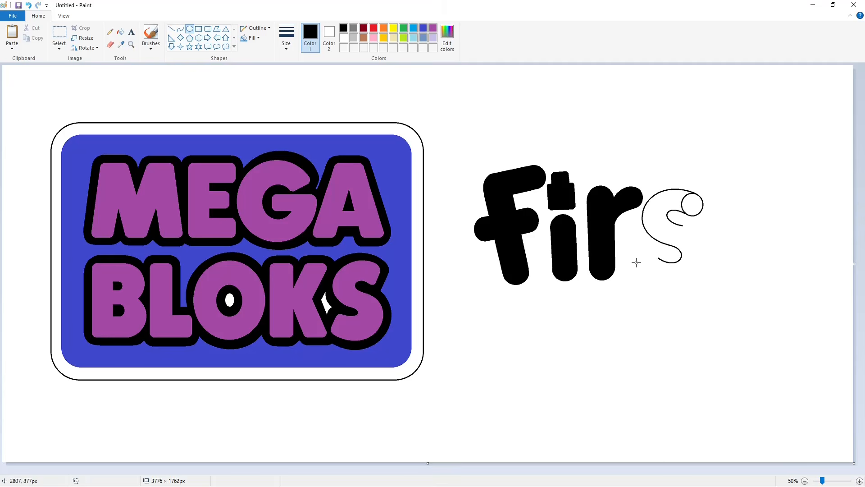
pyautogui.moveTo(640, 254); pyautogui.dragTo(660, 277)
pyautogui.hotkey('ctrl', 'z')
pyautogui.moveTo(683, 225); pyautogui.dragTo(671, 281)
pyautogui.hotkey('ctrl', 'z')
pyautogui.click(181, 29)
pyautogui.moveTo(684, 225); pyautogui.dragTo(650, 278)
pyautogui.moveTo(699, 295); pyautogui.dragTo(695, 304)
pyautogui.hotkey('ctrl', 'z')
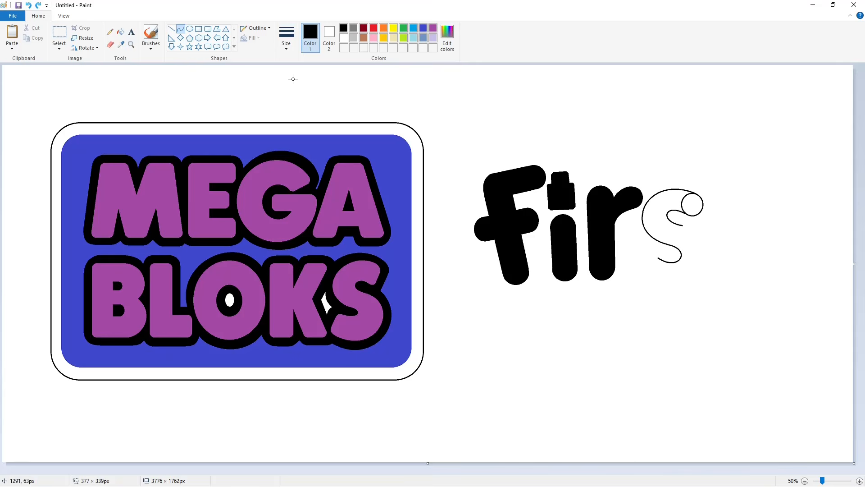
# - Draw the s's large lower outer curve and close its tail with a rounded end
pyautogui.click(110, 44)
pyautogui.moveTo(679, 223)
pyautogui.mouseDown()
pyautogui.moveTo(644, 275)
pyautogui.moveTo(728, 238)
pyautogui.moveTo(697, 303)
pyautogui.moveTo(712, 301)
pyautogui.mouseUp()
pyautogui.click(180, 29)
pyautogui.click(768, 301)
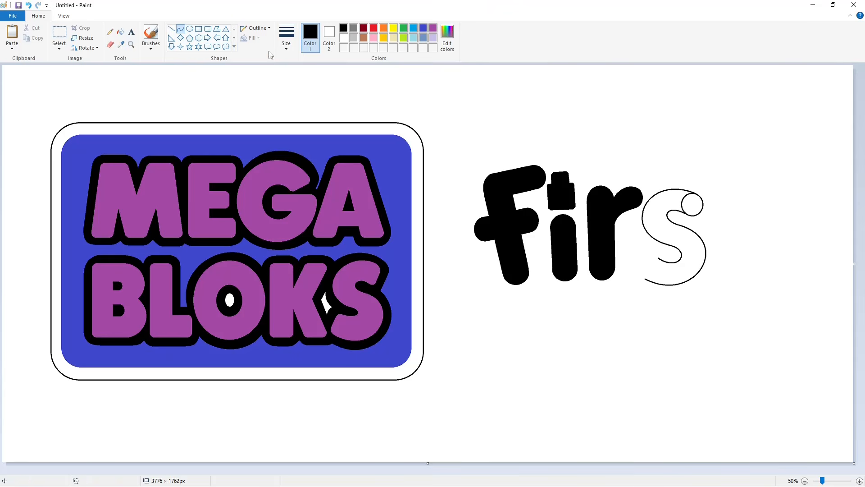
pyautogui.moveTo(659, 258); pyautogui.dragTo(629, 269)
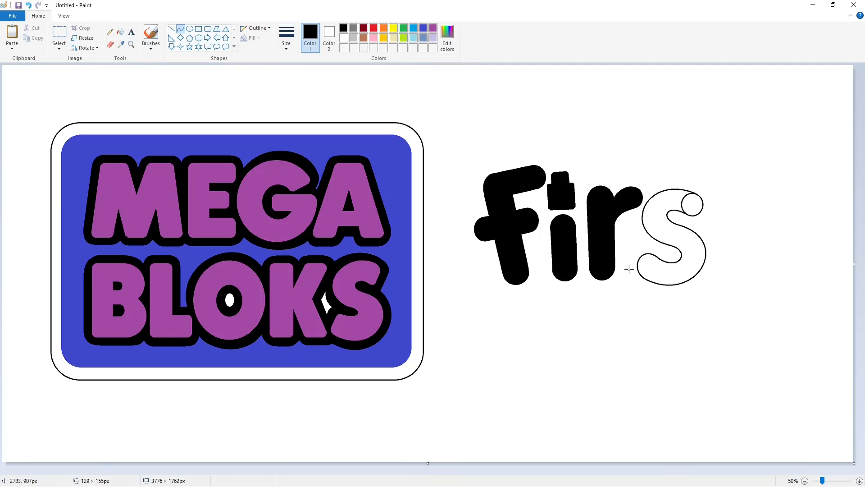
# - Fill the body and upper tip of the letter s with black
pyautogui.click(860, 481)
pyautogui.moveTo(621, 471); pyautogui.dragTo(763, 471)
pyautogui.click(120, 32)
pyautogui.click(672, 142)
pyautogui.click(592, 134)
# - Smooth the s's inner edge with a short black line and touch up its outline in white
pyautogui.click(171, 29)
pyautogui.moveTo(640, 181); pyautogui.dragTo(650, 183)
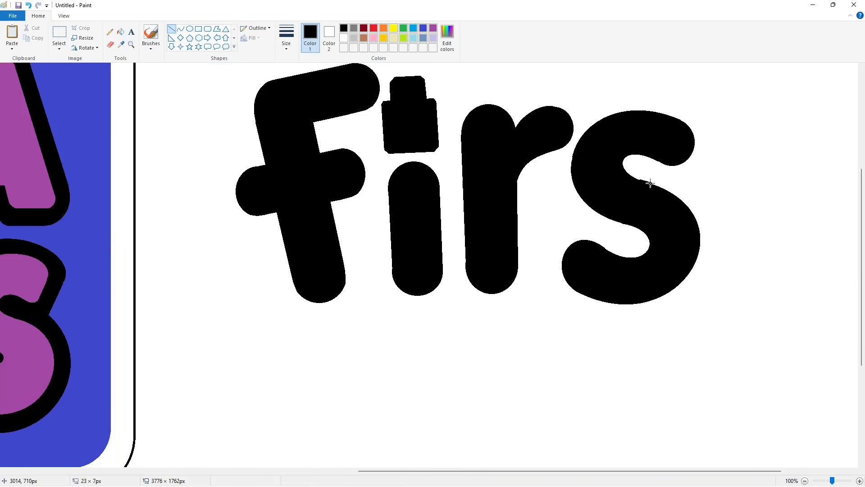
pyautogui.click(345, 39)
pyautogui.click(805, 481)
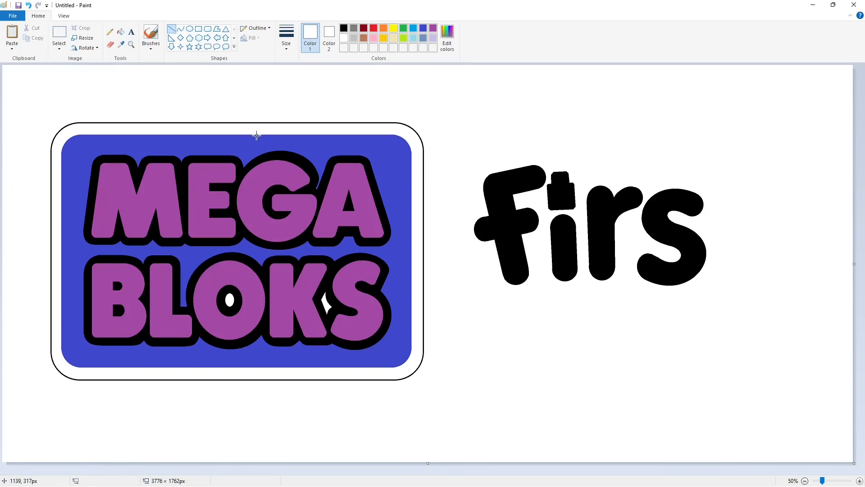
# - Draw the t in black beside the s, with a round top, slanted stem sides and a curved lower hook
pyautogui.click(190, 29)
pyautogui.click(344, 29)
pyautogui.moveTo(730, 169)
pyautogui.mouseDown()
pyautogui.moveTo(753, 191)
pyautogui.moveTo(726, 196)
pyautogui.moveTo(714, 258)
pyautogui.mouseUp()
pyautogui.click(799, 240)
pyautogui.click(172, 28)
pyautogui.moveTo(752, 180)
pyautogui.mouseDown()
pyautogui.moveTo(735, 260)
pyautogui.moveTo(753, 287)
pyautogui.moveTo(735, 295)
pyautogui.moveTo(734, 262)
pyautogui.moveTo(754, 286)
pyautogui.mouseUp()
pyautogui.click(181, 29)
pyautogui.click(740, 273)
pyautogui.click(784, 286)
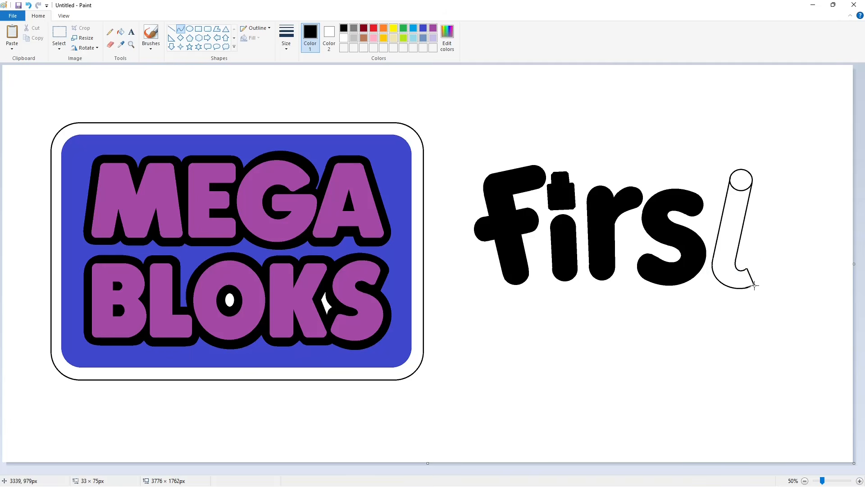
# - Close the tip of the t's lower hook with a rounded curve
pyautogui.click(761, 263)
pyautogui.click(763, 276)
pyautogui.click(798, 287)
# - Draw the t's slanted crossbar with an oval at each end and two parallel lines joining them
pyautogui.click(190, 28)
pyautogui.moveTo(708, 201)
pyautogui.mouseDown()
pyautogui.moveTo(724, 219)
pyautogui.moveTo(769, 229)
pyautogui.mouseUp()
pyautogui.click(860, 480)
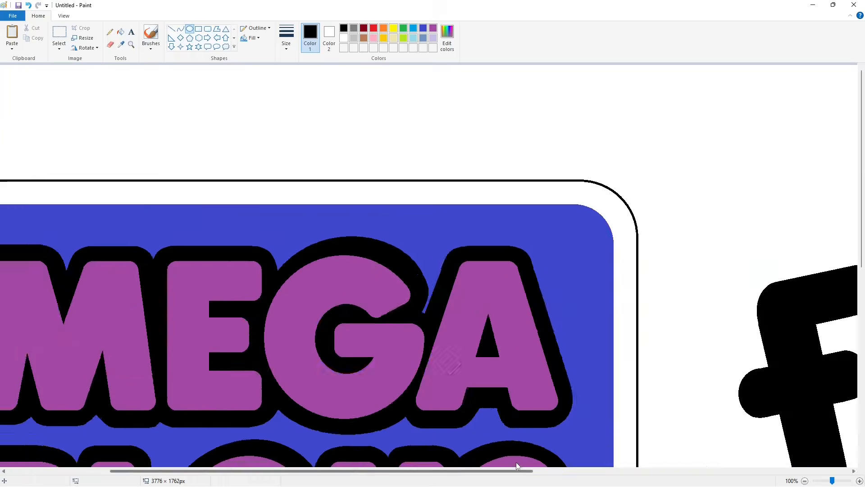
pyautogui.click(172, 29)
pyautogui.moveTo(640, 272); pyautogui.dragTo(720, 289)
pyautogui.moveTo(640, 233); pyautogui.dragTo(722, 249)
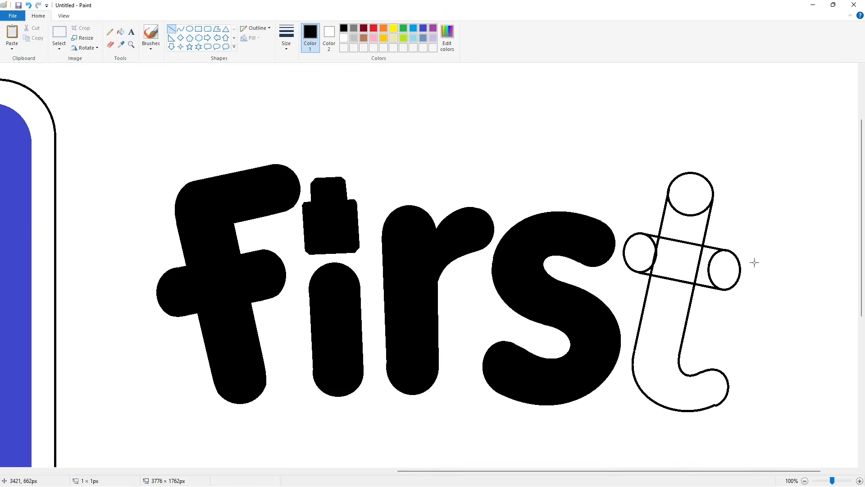
# - Fill the t's stem, round top and crossbar with black
pyautogui.click(121, 31)
pyautogui.click(690, 194)
pyautogui.click(663, 342)
pyautogui.click(699, 271)
pyautogui.click(714, 286)
pyautogui.click(658, 237)
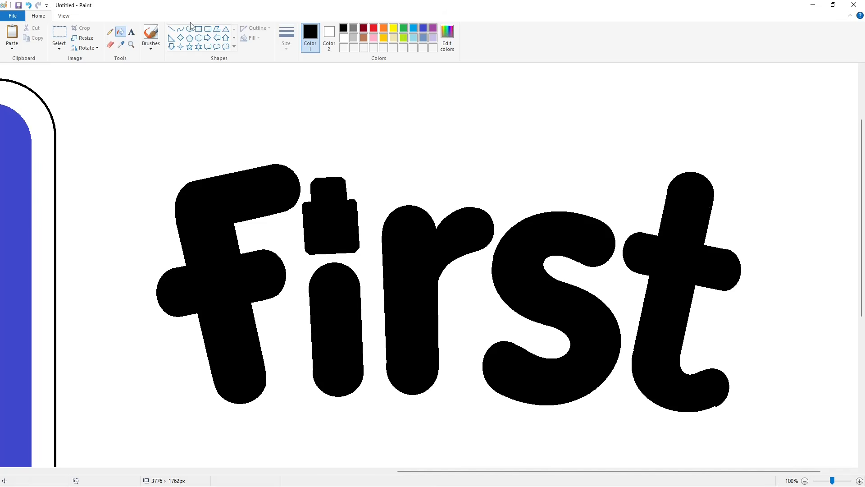
# - Smooth the tip of the t's tail with a white line and return the drawing color to black
pyautogui.click(171, 29)
pyautogui.click(344, 38)
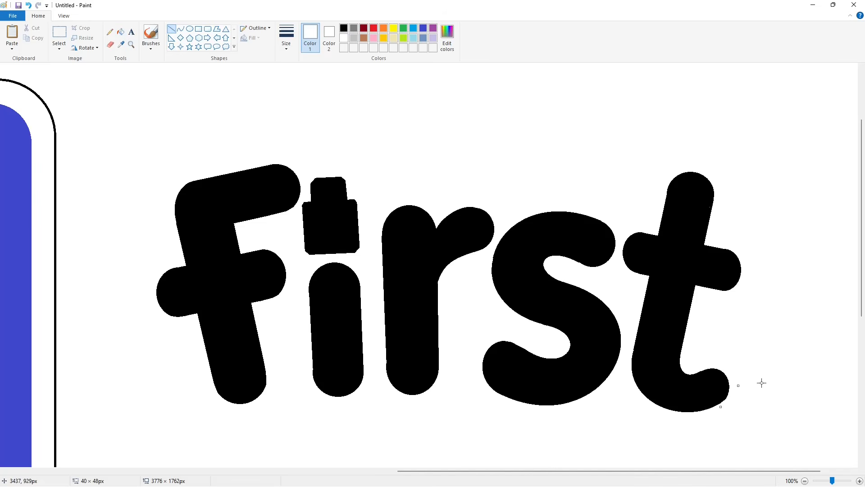
pyautogui.click(727, 316)
pyautogui.click(344, 28)
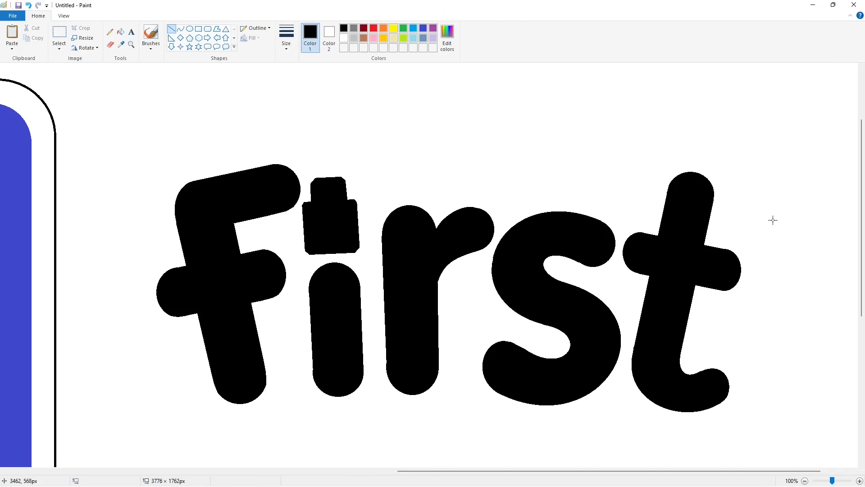
pyautogui.scroll(-1, 790, 421)
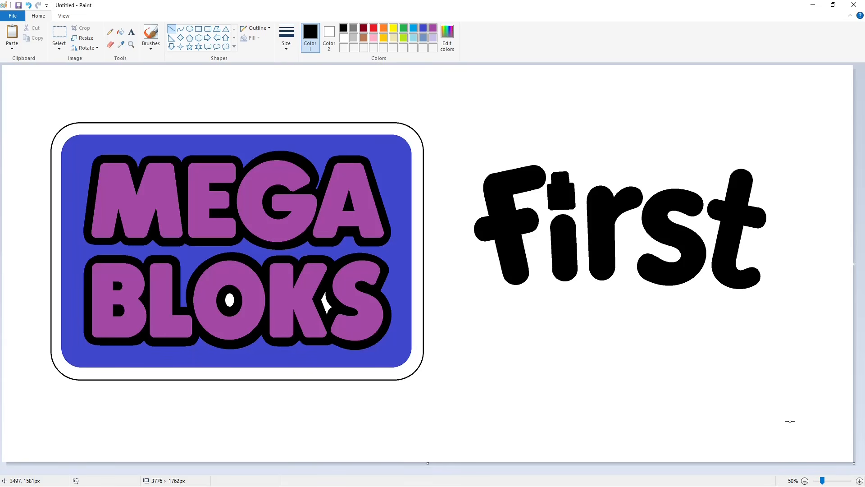
# - Outline a slanted capital B below the f with thin black lines for the stem and edges and curves for the bowls
pyautogui.click(287, 40)
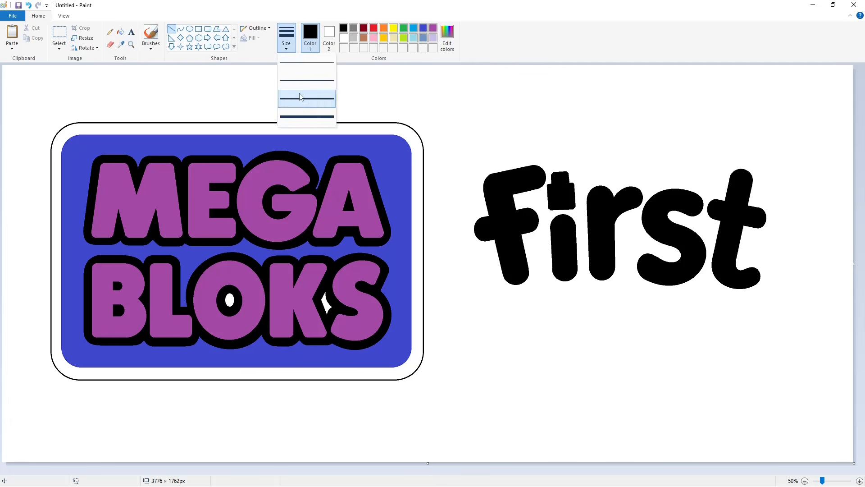
pyautogui.click(308, 70)
pyautogui.moveTo(497, 281); pyautogui.dragTo(512, 362)
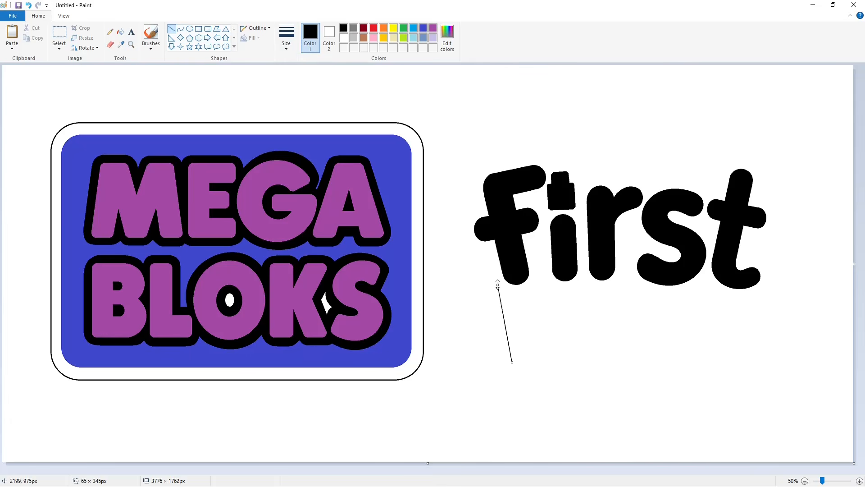
pyautogui.moveTo(495, 298)
pyautogui.mouseDown()
pyautogui.moveTo(531, 290)
pyautogui.moveTo(525, 337)
pyautogui.moveTo(502, 344)
pyautogui.mouseUp()
pyautogui.click(181, 28)
pyautogui.click(536, 303)
pyautogui.click(544, 314)
pyautogui.click(540, 337)
# - Add a straight inner stem line and two small ovals for the B's counters, the lower one about 35 × 41 px
pyautogui.click(173, 28)
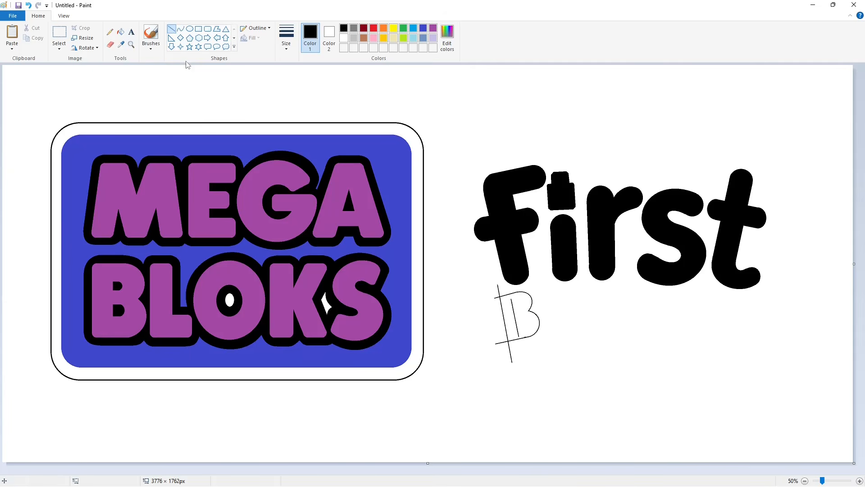
pyautogui.click(189, 28)
pyautogui.moveTo(520, 319); pyautogui.dragTo(528, 330)
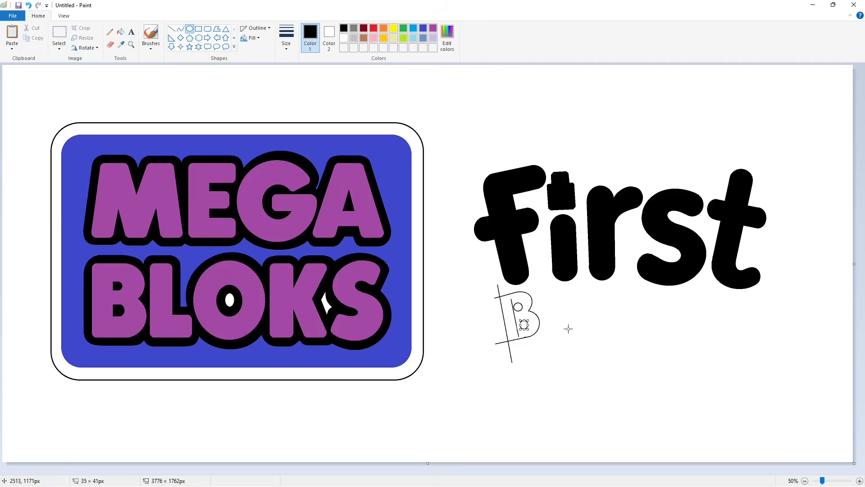
# - Draw a short slanted dark red line in the empty space beside the B
pyautogui.scroll(1, 545, 323)
pyautogui.click(364, 27)
pyautogui.scroll(2, 485, 303)
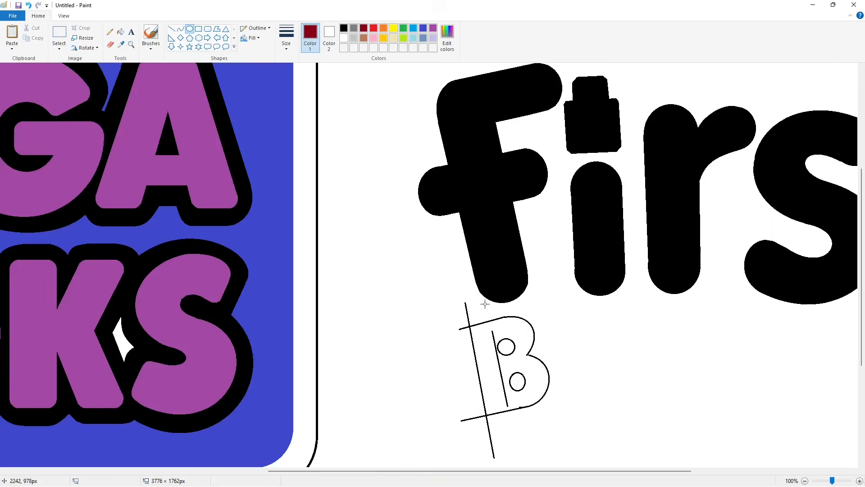
pyautogui.scroll(-2, 484, 303)
pyautogui.moveTo(504, 238)
pyautogui.mouseDown()
pyautogui.moveTo(459, 250)
pyautogui.moveTo(385, 188)
pyautogui.mouseUp()
pyautogui.hotkey('ctrl', 'z')
pyautogui.click(171, 28)
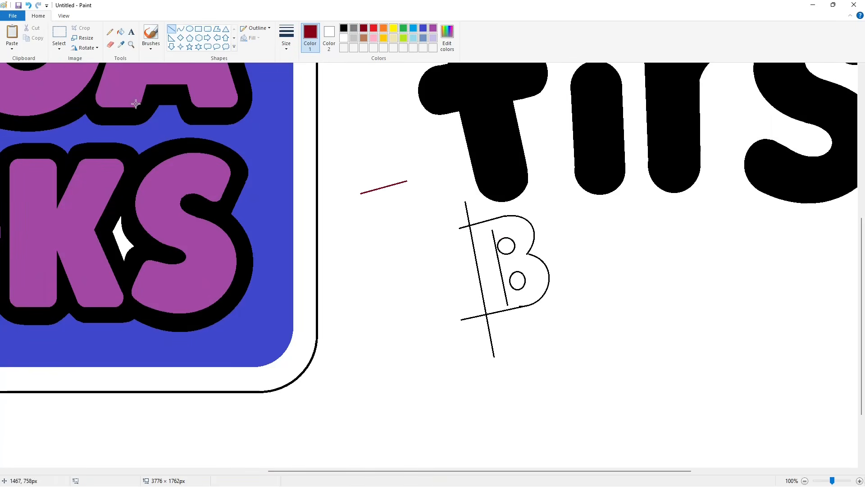
pyautogui.click(59, 34)
pyautogui.moveTo(348, 143); pyautogui.dragTo(418, 218)
pyautogui.hotkey('ctrl', 'c')
pyautogui.hotkey('ctrl', 'v')
pyautogui.moveTo(19, 91); pyautogui.dragTo(404, 222)
pyautogui.hotkey('ctrl', 'z')
# - Copy part of the dark red line and place two copies along the edges of the B's upper counter
pyautogui.moveTo(372, 154); pyautogui.dragTo(421, 202)
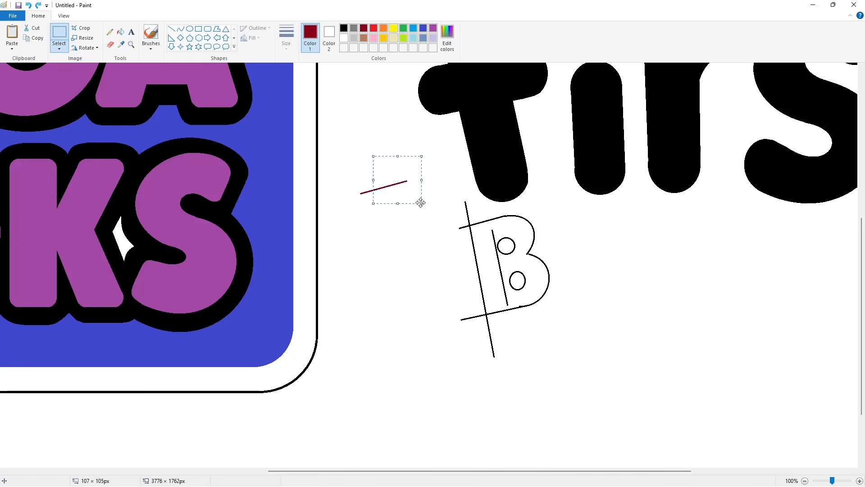
pyautogui.hotkey('ctrl', 'c')
pyautogui.hotkey('ctrl', 'v')
pyautogui.moveTo(26, 86); pyautogui.dragTo(494, 233)
pyautogui.click(589, 248)
pyautogui.hotkey('ctrl', 'v')
pyautogui.moveTo(25, 90); pyautogui.dragTo(500, 255)
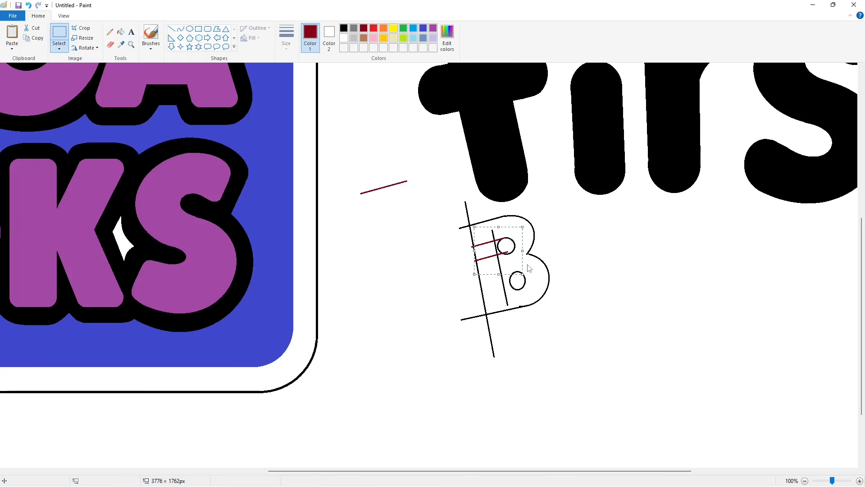
# - Paste two more copies of the dark red line along the edges of the B's lower counter
pyautogui.click(556, 264)
pyautogui.hotkey('ctrl', 'v')
pyautogui.moveTo(26, 94); pyautogui.dragTo(517, 293)
pyautogui.click(562, 284)
pyautogui.hotkey('ctrl', 'v')
pyautogui.click(603, 307)
# - Clear the leftover oval outlines inside the B's counters with white and fill the B's body with black
pyautogui.click(121, 32)
pyautogui.click(343, 37)
pyautogui.click(501, 247)
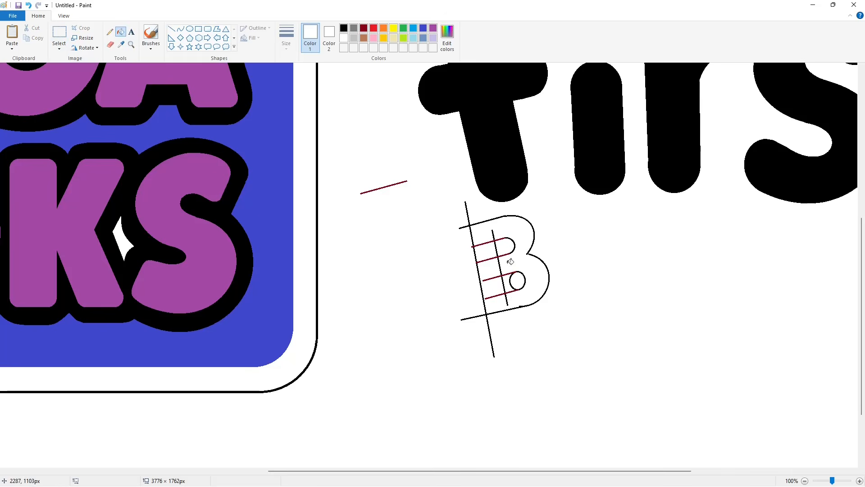
pyautogui.click(344, 28)
pyautogui.click(519, 229)
pyautogui.click(489, 253)
# - Recolor the B and its guide lines dark red, and refill them with purple
pyautogui.click(364, 28)
pyautogui.click(523, 230)
pyautogui.click(487, 252)
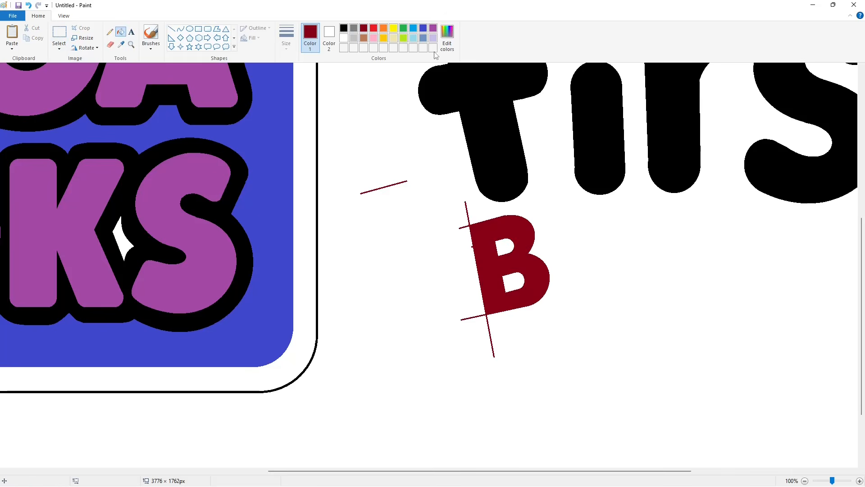
pyautogui.click(433, 28)
pyautogui.click(518, 230)
pyautogui.scroll(-1, 732, 390)
# - Draw a small black oval beside the B and fit a copy of it into the B's upper-left corner
pyautogui.click(189, 28)
pyautogui.click(343, 28)
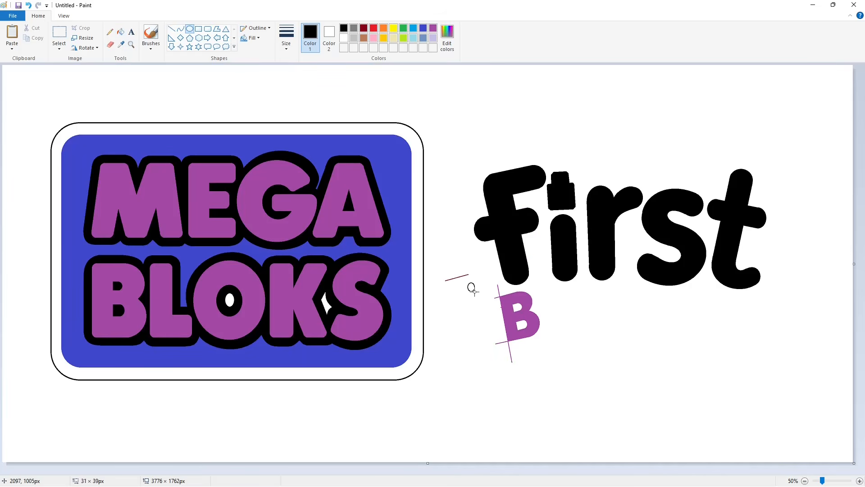
pyautogui.click(59, 33)
pyautogui.click(859, 481)
pyautogui.moveTo(862, 216); pyautogui.dragTo(861, 364)
pyautogui.moveTo(410, 471); pyautogui.dragTo(728, 419)
pyautogui.moveTo(281, 190); pyautogui.dragTo(319, 237)
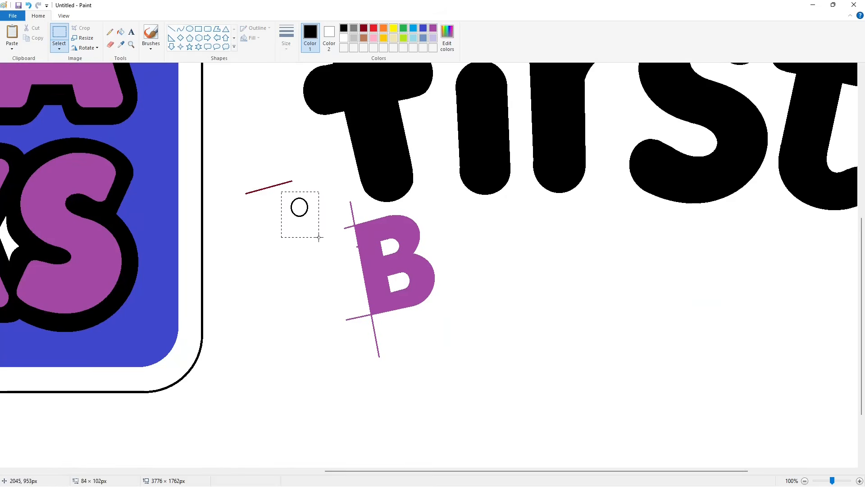
pyautogui.hotkey('ctrl', 'c')
pyautogui.hotkey('ctrl', 'v')
pyautogui.moveTo(46, 104); pyautogui.dragTo(377, 235)
pyautogui.press('Left')
pyautogui.press('Left')
pyautogui.press('Left')
pyautogui.press('Left')
pyautogui.press('Left')
pyautogui.press('Left')
pyautogui.press('Up')
pyautogui.press('Up')
pyautogui.press('Up')
# - Paste another copy of the small oval into the B's lower-left corner
pyautogui.click(472, 228)
pyautogui.hotkey('ctrl', 'v')
pyautogui.moveTo(28, 80); pyautogui.dragTo(385, 305)
# - Erase the B's protruding guide lines and the corner areas outside the two ovals with white
pyautogui.click(171, 28)
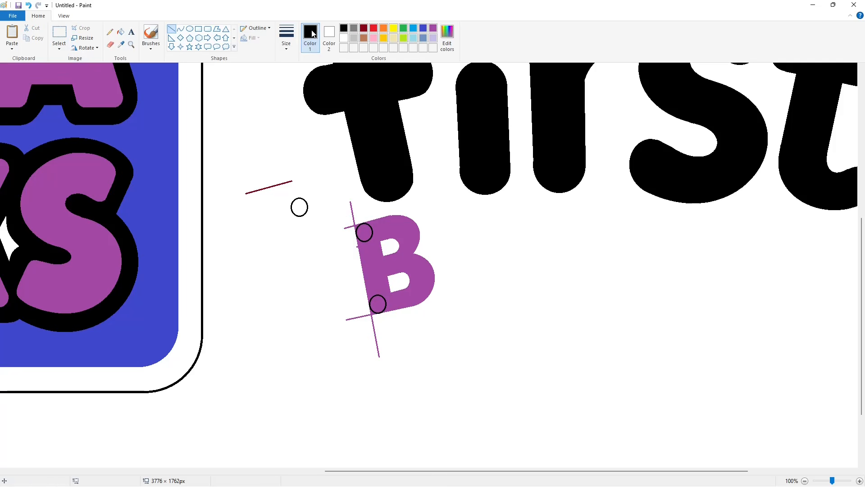
pyautogui.click(344, 38)
pyautogui.moveTo(358, 245); pyautogui.dragTo(360, 253)
pyautogui.click(121, 32)
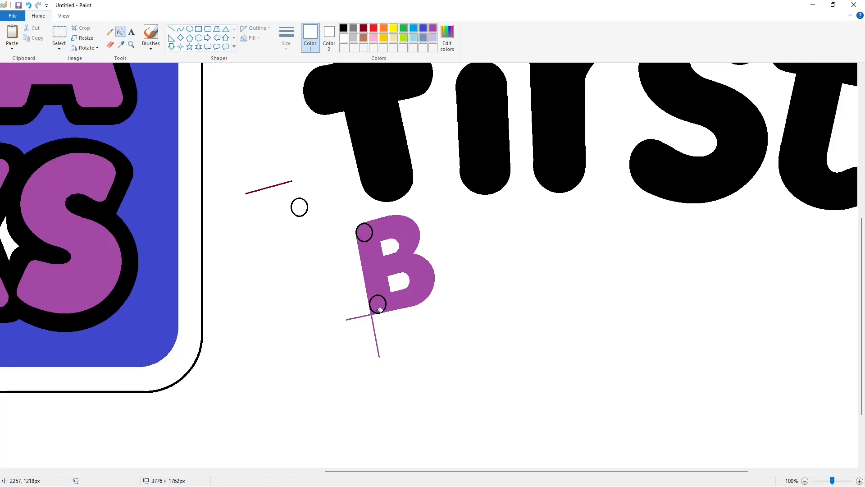
pyautogui.click(372, 315)
# - Fill the B's body and its two rounded left corners with black
pyautogui.click(344, 28)
pyautogui.click(399, 227)
pyautogui.click(377, 305)
pyautogui.click(364, 232)
# - Trim the B's upper edge with a short white line
pyautogui.click(344, 38)
pyautogui.click(172, 28)
pyautogui.moveTo(379, 216); pyautogui.dragTo(408, 212)
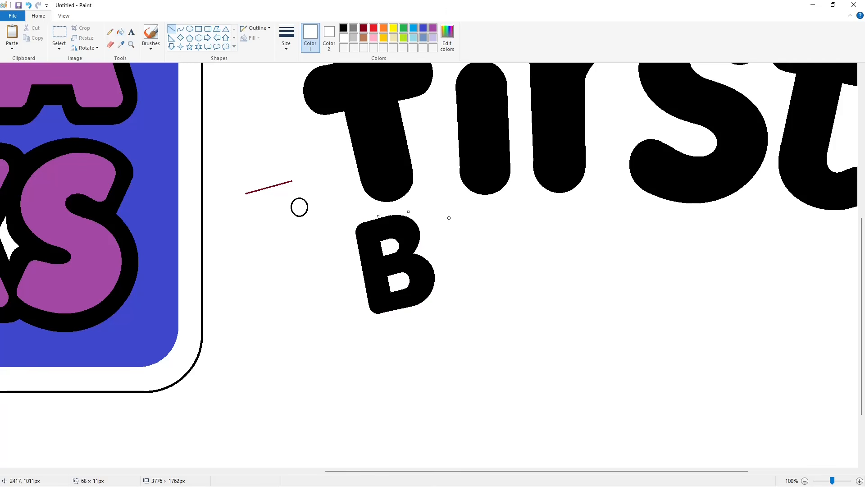
pyautogui.keyDown('ctrl'); pyautogui.scroll(-1, 643, 369); pyautogui.keyUp('ctrl')
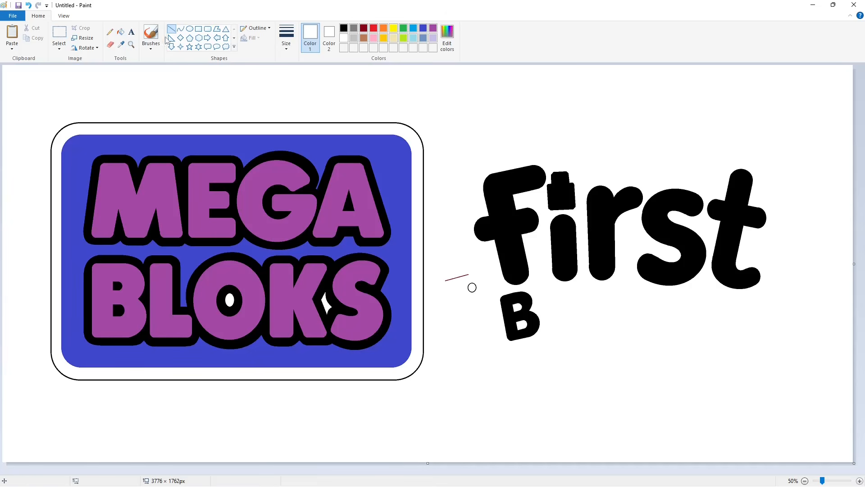
# - Draw the u's two thick upright black strokes with rounded ends beside the B
pyautogui.click(344, 28)
pyautogui.moveTo(550, 311)
pyautogui.mouseDown()
pyautogui.moveTo(546, 323)
pyautogui.moveTo(570, 320)
pyautogui.mouseUp()
pyautogui.hotkey('ctrl', 'z')
pyautogui.hotkey('ctrl', 'z')
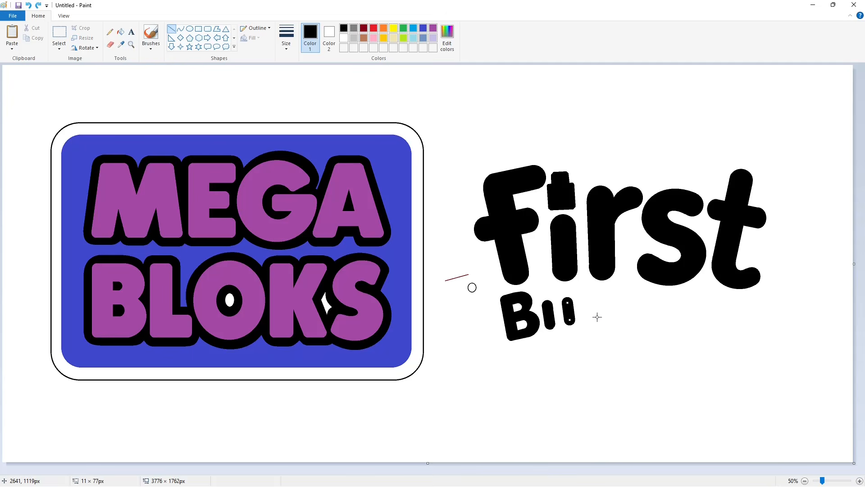
pyautogui.moveTo(568, 311); pyautogui.dragTo(571, 320)
pyautogui.moveTo(559, 326)
pyautogui.mouseDown()
pyautogui.moveTo(556, 335)
pyautogui.moveTo(571, 321)
pyautogui.mouseUp()
pyautogui.hotkey('ctrl', 'z')
pyautogui.hotkey('ctrl', 'z')
# - Join the u's two strokes with a thick black curved base
pyautogui.click(181, 29)
pyautogui.click(560, 335)
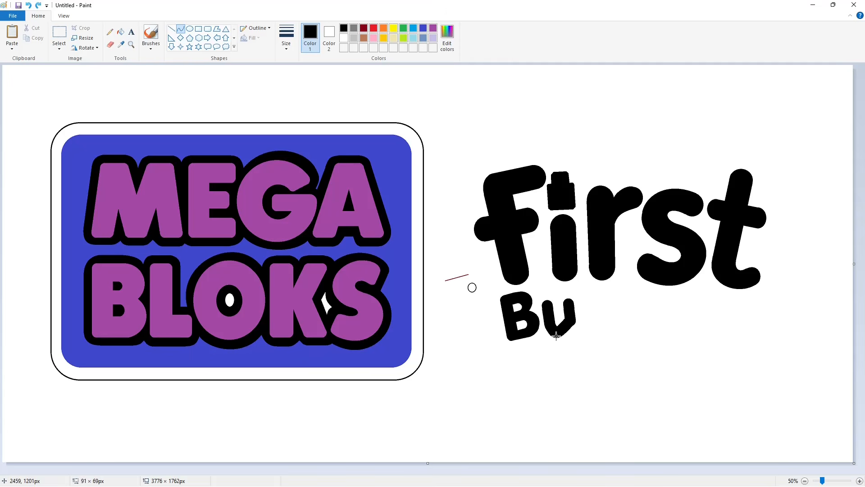
pyautogui.click(561, 335)
pyautogui.click(644, 351)
pyautogui.scroll(1, 631, 360)
pyautogui.scroll(-4, 514, 452)
pyautogui.moveTo(419, 471); pyautogui.dragTo(651, 471)
pyautogui.scroll(-1, 784, 428)
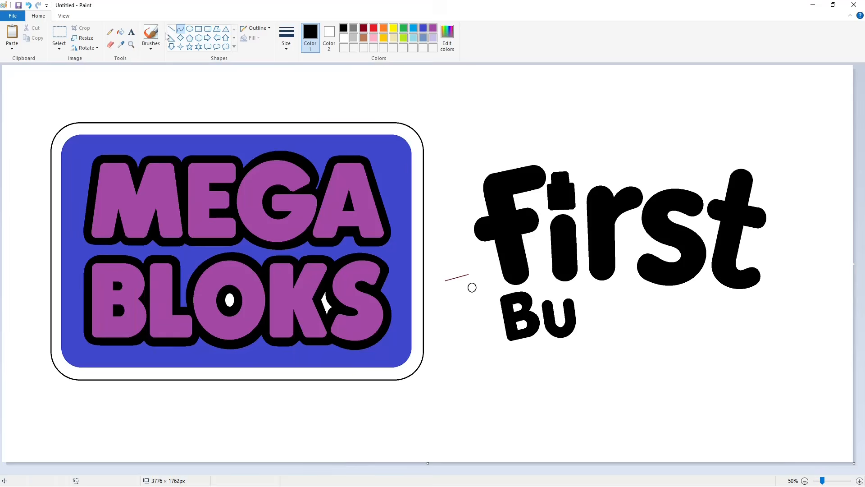
# - Draw the i beside the u with a rounded black stem and a filled round dot
pyautogui.click(171, 29)
pyautogui.moveTo(589, 306)
pyautogui.mouseDown()
pyautogui.moveTo(588, 336)
pyautogui.moveTo(588, 320)
pyautogui.mouseUp()
pyautogui.click(190, 29)
pyautogui.moveTo(582, 286); pyautogui.dragTo(604, 336)
pyautogui.click(120, 32)
pyautogui.click(588, 292)
# - Draw a thick black l, followed by a d with a straight stem and an oval bowl
pyautogui.click(170, 29)
pyautogui.moveTo(642, 291); pyautogui.dragTo(648, 337)
pyautogui.click(189, 29)
pyautogui.moveTo(616, 296); pyautogui.dragTo(642, 338)
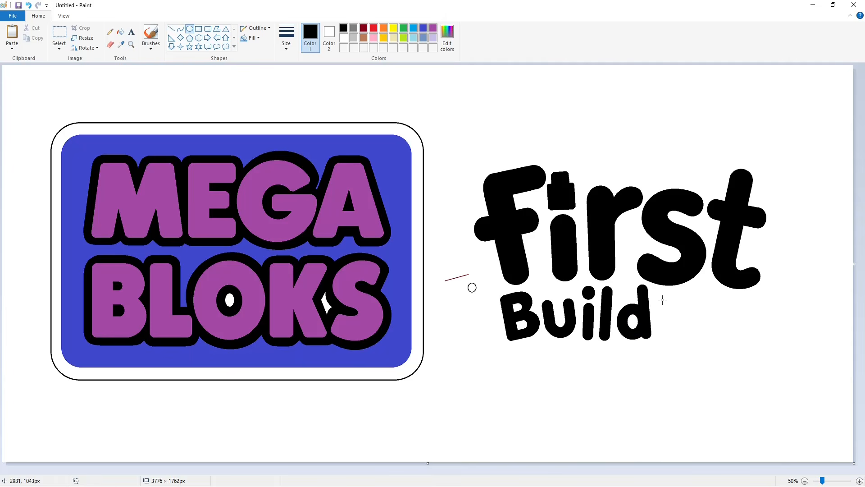
# - Draw a thick purple ring beside the d and mark the e's crossbar and opening on it with thin black lines
pyautogui.moveTo(657, 293); pyautogui.dragTo(692, 334)
pyautogui.click(433, 28)
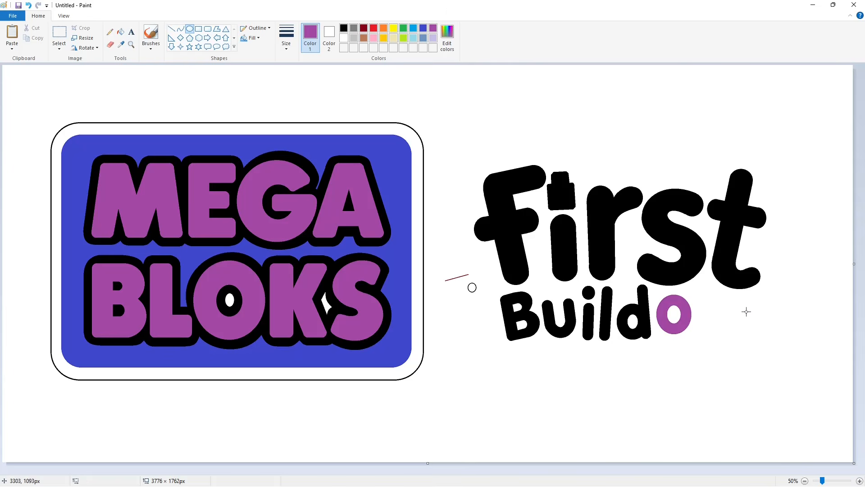
pyautogui.click(171, 28)
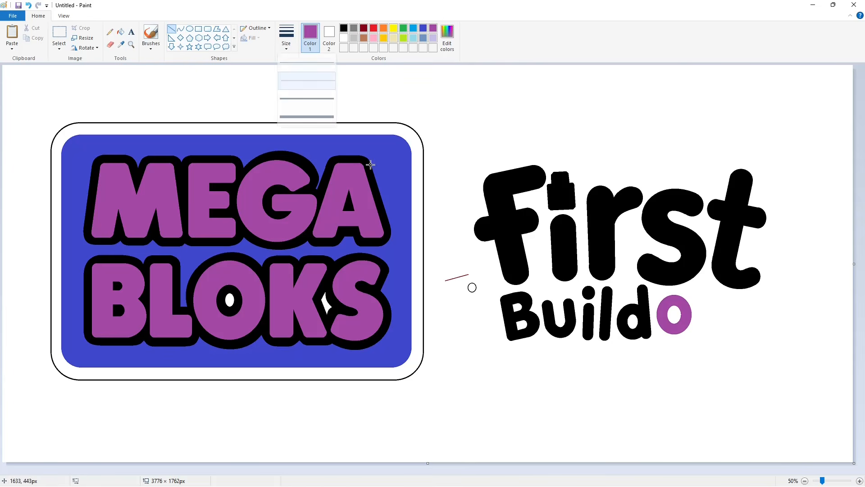
pyautogui.click(344, 29)
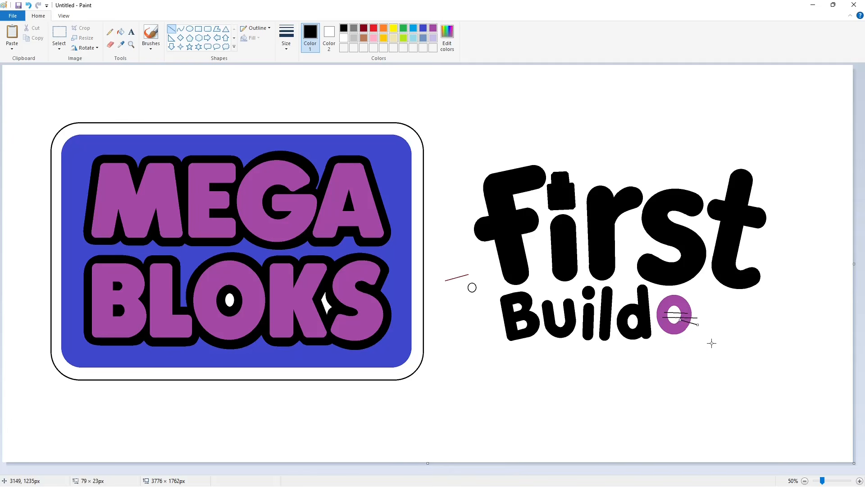
# - Fill in the e's crossbar, clear its wedge-shaped opening and recolor the letter purple
pyautogui.click(860, 480)
pyautogui.click(120, 32)
pyautogui.click(572, 360)
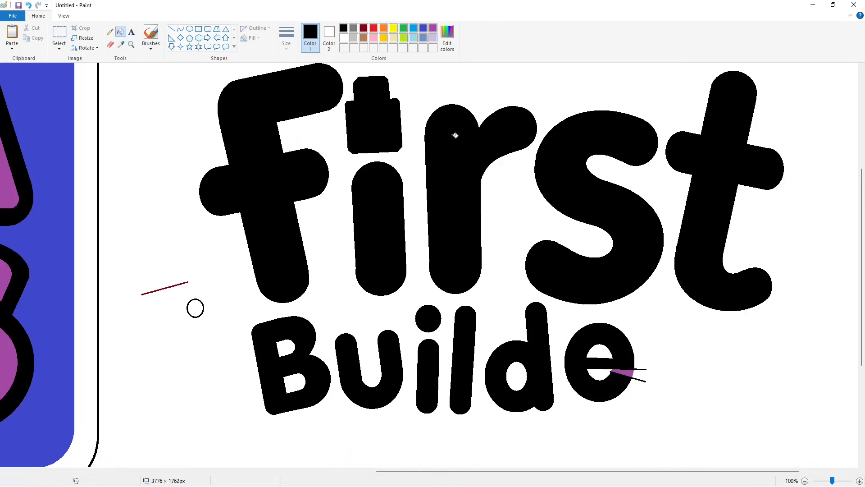
pyautogui.click(582, 383)
# - Draw a thin black circle of about 51 × 48 px at the e's lower end and nudge it up into place
pyautogui.click(189, 29)
pyautogui.click(344, 28)
pyautogui.click(286, 44)
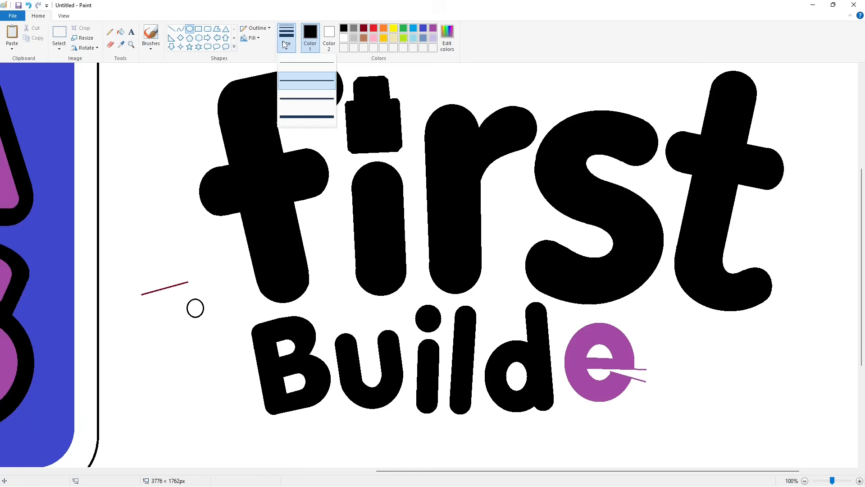
pyautogui.click(298, 82)
pyautogui.moveTo(606, 376)
pyautogui.mouseDown()
pyautogui.moveTo(613, 393)
pyautogui.moveTo(626, 394)
pyautogui.mouseUp()
pyautogui.press('Up')
pyautogui.press('Up')
pyautogui.press('Up')
pyautogui.press('Up')
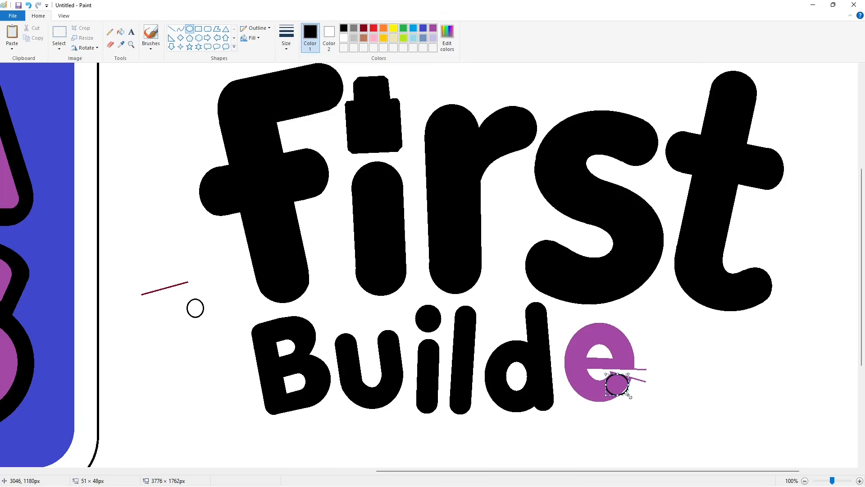
pyautogui.click(638, 373)
# - Copy the spare circle beside the lettering and place the copy at the outer end of the e's crossbar
pyautogui.click(120, 31)
pyautogui.click(344, 38)
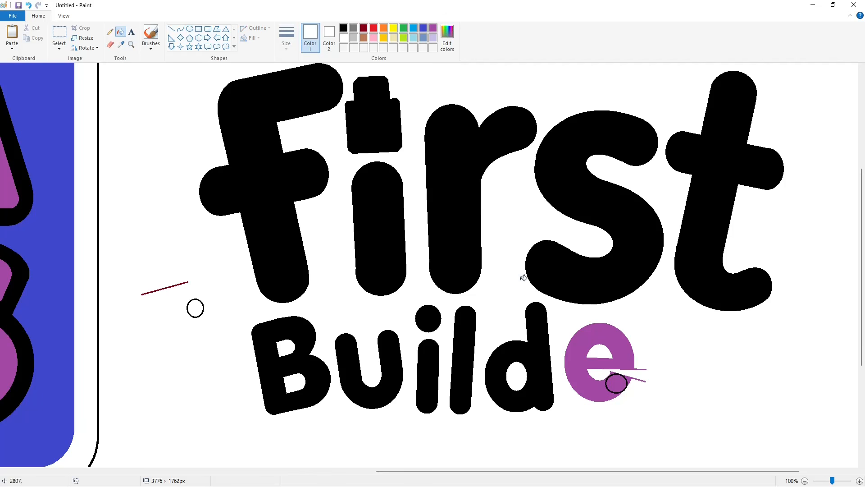
pyautogui.click(59, 34)
pyautogui.moveTo(177, 290); pyautogui.dragTo(222, 344)
pyautogui.hotkey('ctrl', 'c')
pyautogui.hotkey('ctrl', 'v')
pyautogui.moveTo(18, 82); pyautogui.dragTo(627, 360)
pyautogui.press('Down')
pyautogui.press('Down')
pyautogui.click(711, 374)
# - Clear the stray line ends beside the e with white, fill the whole letter black and straighten its crossbar edge
pyautogui.click(120, 32)
pyautogui.click(633, 365)
pyautogui.hotkey('ctrl', 'z')
pyautogui.click(636, 369)
pyautogui.click(344, 28)
pyautogui.click(614, 344)
pyautogui.click(616, 383)
pyautogui.click(626, 360)
pyautogui.click(805, 481)
pyautogui.click(860, 481)
pyautogui.moveTo(401, 472); pyautogui.dragTo(728, 472)
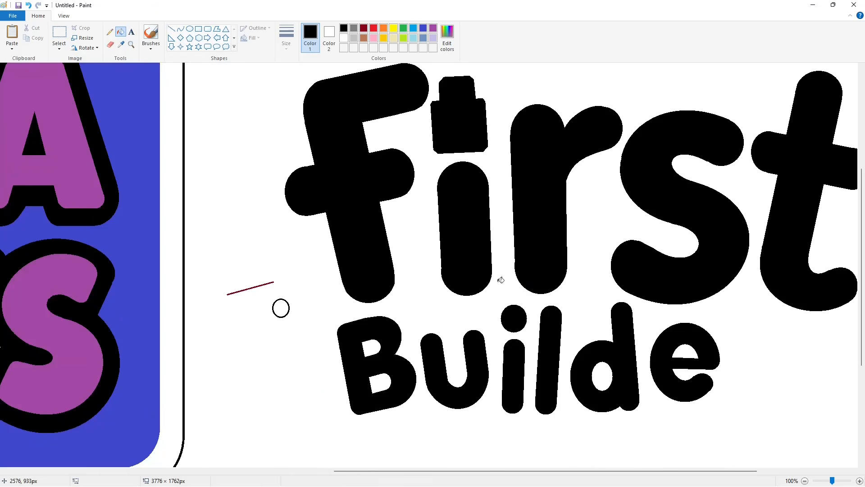
pyautogui.click(172, 29)
pyautogui.moveTo(671, 355); pyautogui.dragTo(709, 356)
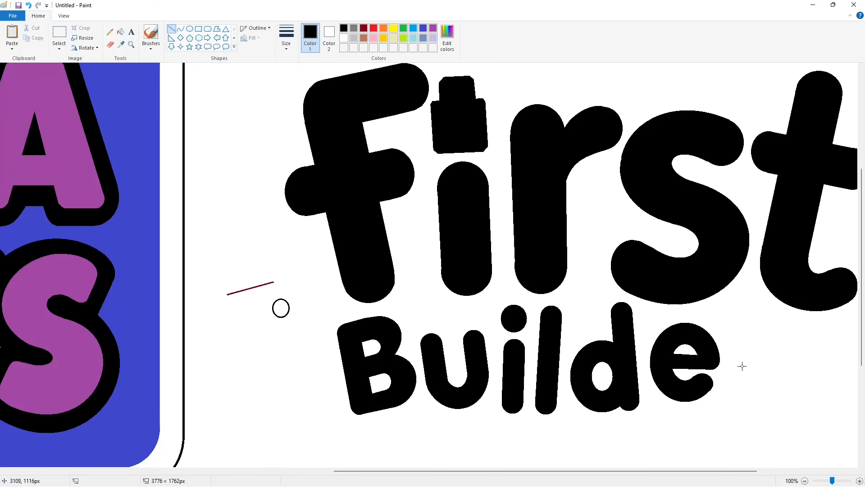
# - Draw a thick, slightly slanted black stem for the r beside the e, matching the weight of the other letters
pyautogui.click(805, 481)
pyautogui.click(287, 37)
pyautogui.click(308, 118)
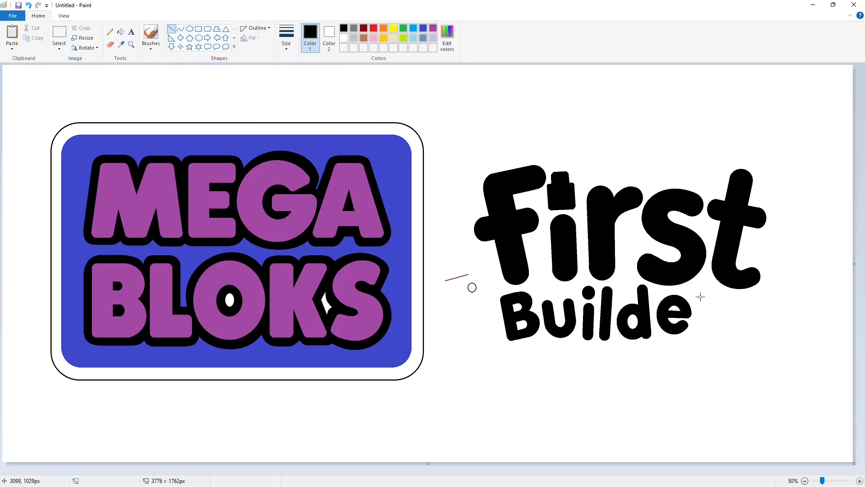
pyautogui.moveTo(700, 297); pyautogui.dragTo(704, 326)
pyautogui.hotkey('ctrl', '+')
pyautogui.hotkey('ctrl', '+')
pyautogui.hotkey('ctrl', '+')
pyautogui.hotkey('ctrl', '+')
pyautogui.hotkey('ctrl', '+')
pyautogui.hotkey('ctrl', '+')
pyautogui.hotkey('ctrl', '+')
pyautogui.hotkey('ctrl', '+')
pyautogui.hotkey('ctrl', '+')
pyautogui.hotkey('ctrl', '+')
pyautogui.hotkey('ctrl', '+')
pyautogui.hotkey('ctrl', '+')
pyautogui.hotkey('ctrl', '+')
pyautogui.hotkey('ctrl', '+')
pyautogui.hotkey('ctrl', '+')
pyautogui.hotkey('ctrl', '+')
pyautogui.hotkey('ctrl', '+')
pyautogui.hotkey('ctrl', '+')
pyautogui.hotkey('ctrl', '+')
pyautogui.hotkey('ctrl', '+')
pyautogui.click(715, 325)
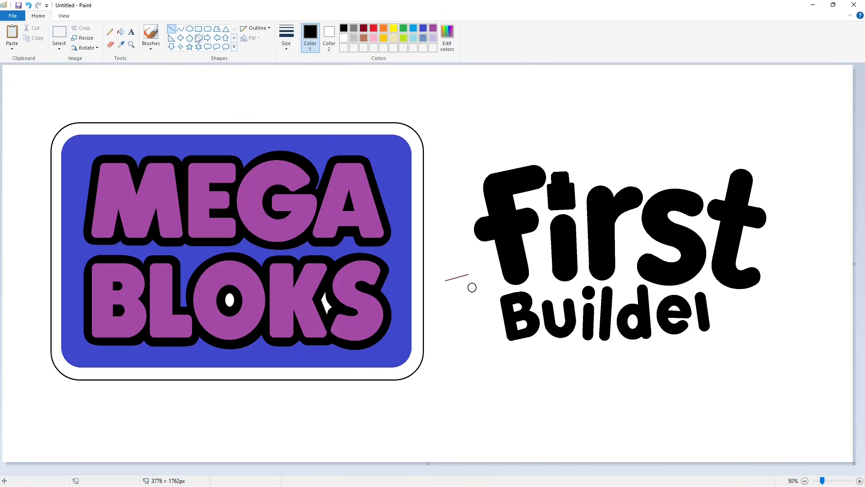
pyautogui.click(181, 29)
pyautogui.moveTo(715, 296); pyautogui.dragTo(709, 304)
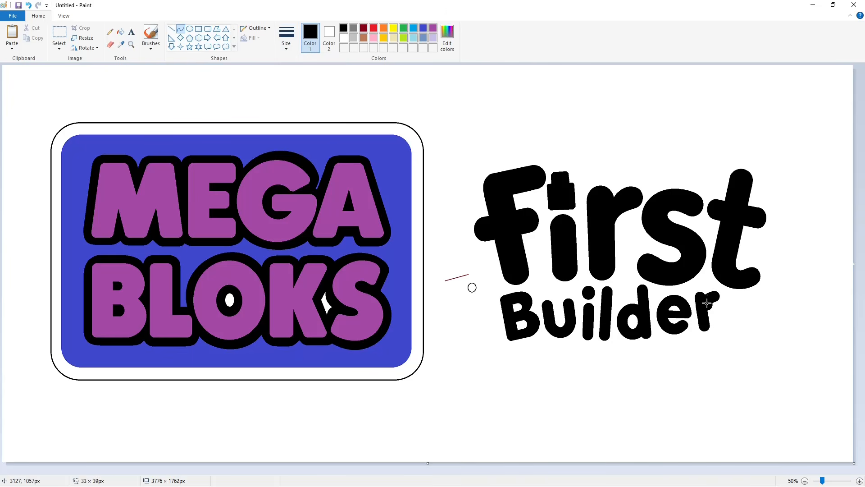
pyautogui.hotkey('ctrl', 'z')
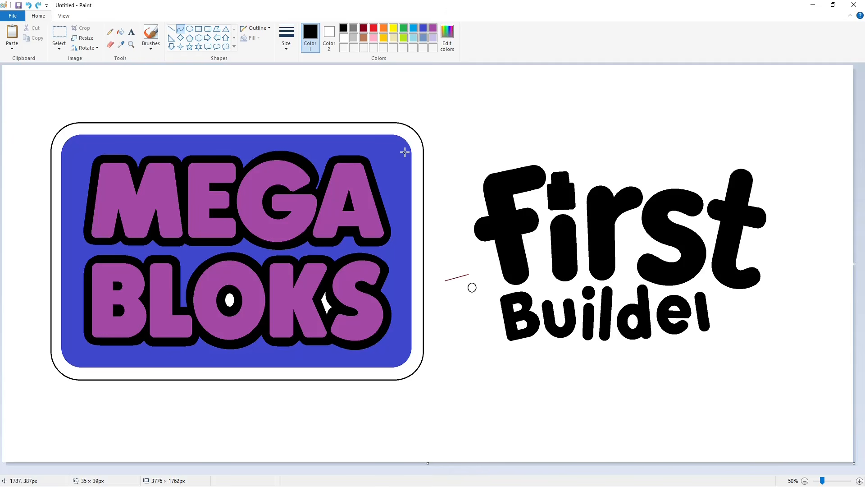
# - Draw a thin black circle at the upper end of the r's stem and join it to the stem with curves
pyautogui.click(190, 31)
pyautogui.moveTo(710, 296); pyautogui.dragTo(718, 303)
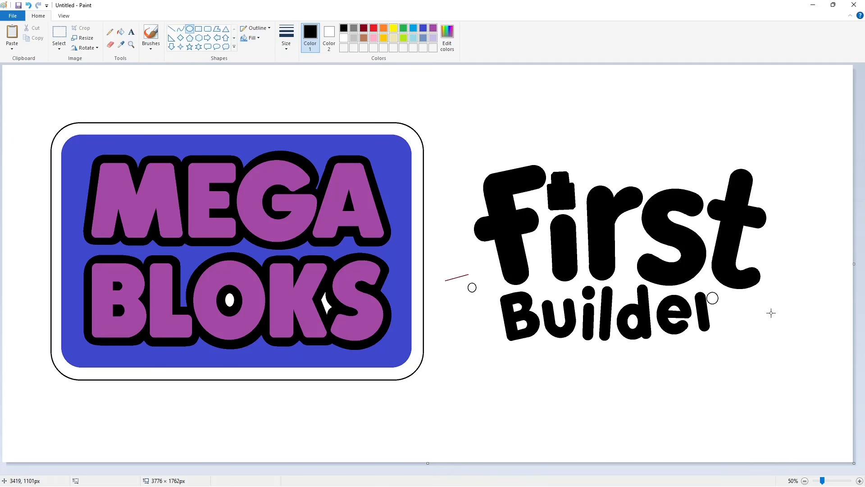
pyautogui.click(181, 30)
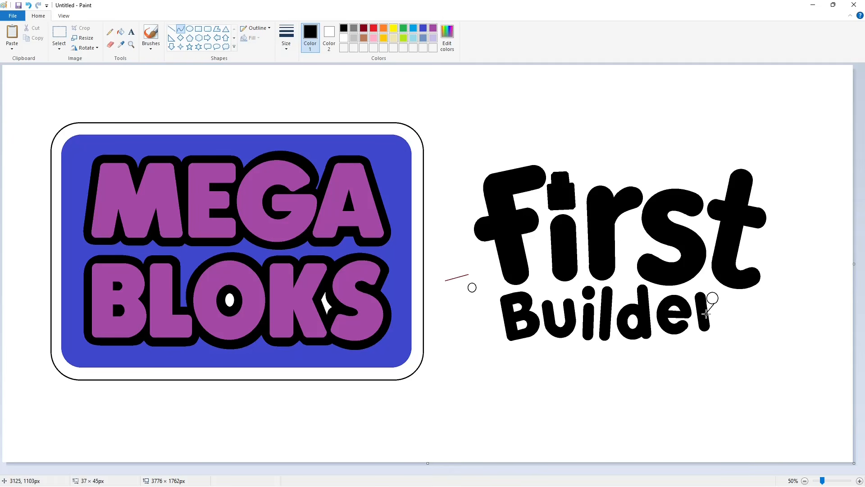
pyautogui.click(860, 480)
pyautogui.scroll(-5, 792, 418)
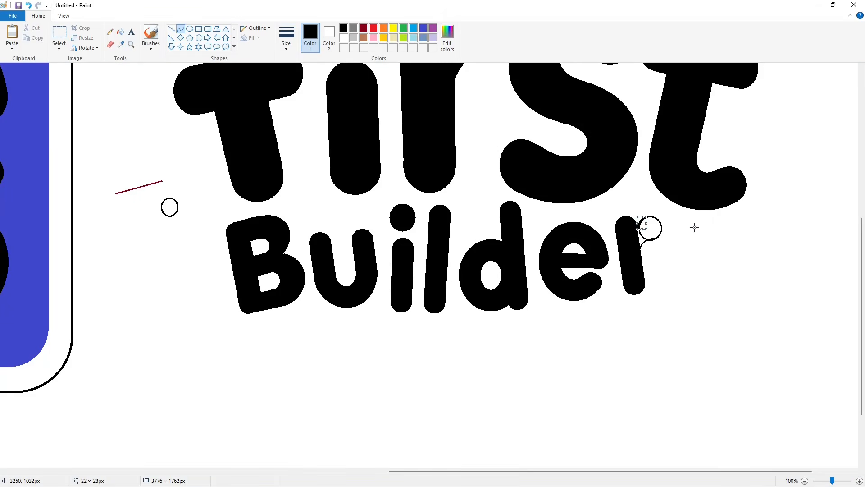
# - Fill the r's circle and the gap between it and the stem with black to complete the arm
pyautogui.click(120, 33)
pyautogui.click(650, 228)
pyautogui.click(642, 235)
pyautogui.click(171, 29)
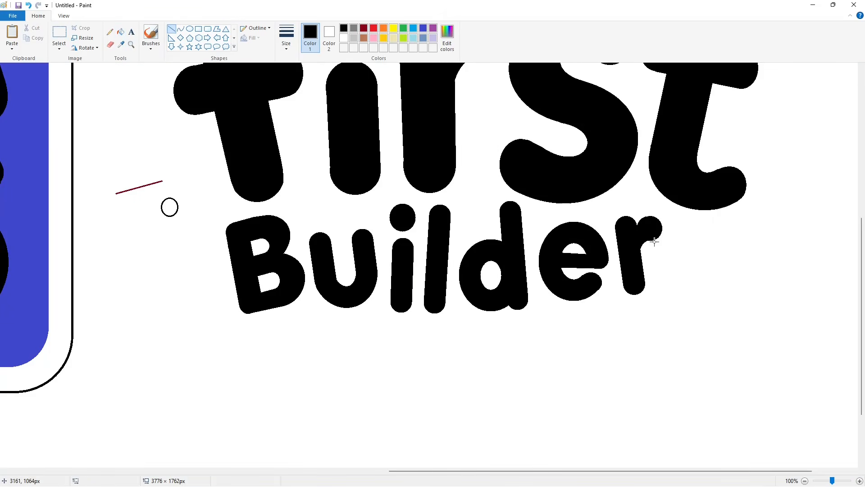
pyautogui.click(343, 38)
pyautogui.click(344, 27)
pyautogui.scroll(-1, 774, 368)
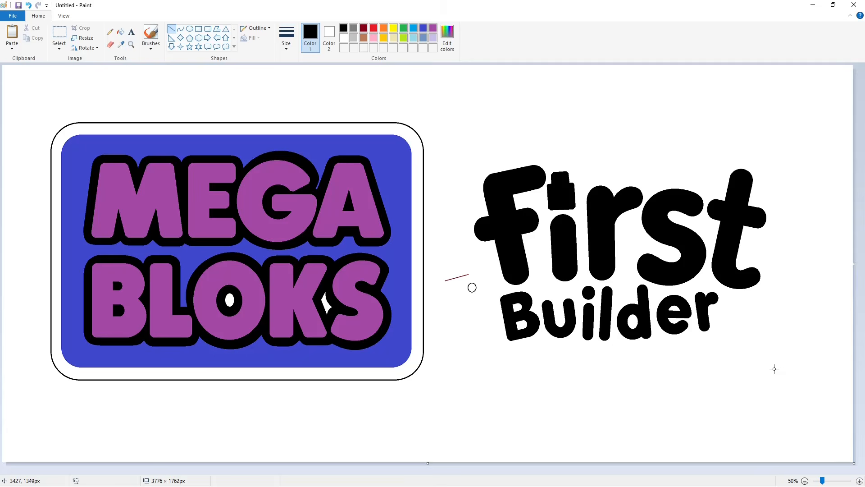
# - Outline an s after the r with a small circle for its upper end and thin black curves for its body
pyautogui.click(190, 29)
pyautogui.moveTo(734, 300); pyautogui.dragTo(745, 310)
pyautogui.click(180, 29)
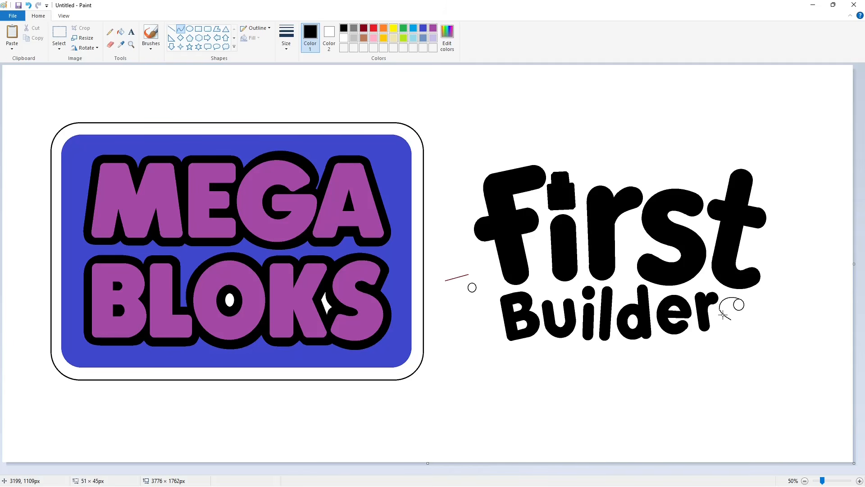
pyautogui.moveTo(736, 310); pyautogui.dragTo(746, 341)
pyautogui.click(736, 342)
pyautogui.click(860, 480)
pyautogui.moveTo(416, 471); pyautogui.dragTo(812, 430)
pyautogui.scroll(-5, 812, 430)
# - Add a circle at the s's lower end, close the outline with a line and fill the letter black
pyautogui.click(190, 29)
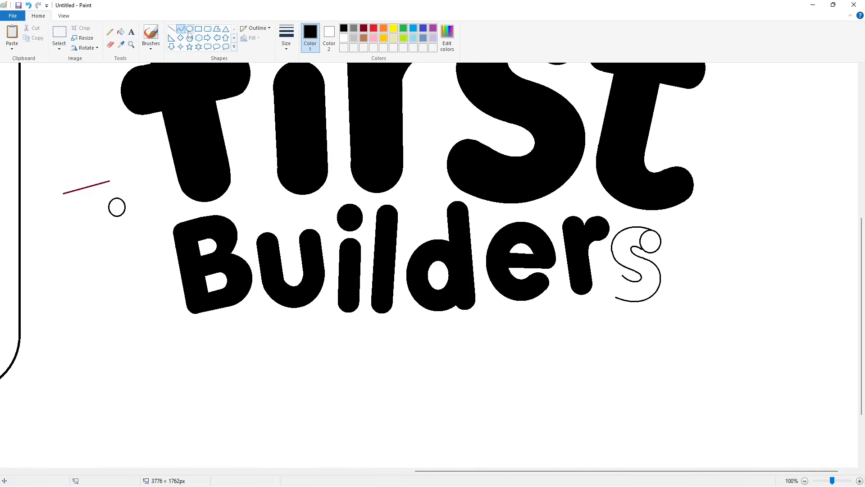
pyautogui.moveTo(609, 275); pyautogui.dragTo(629, 296)
pyautogui.click(171, 29)
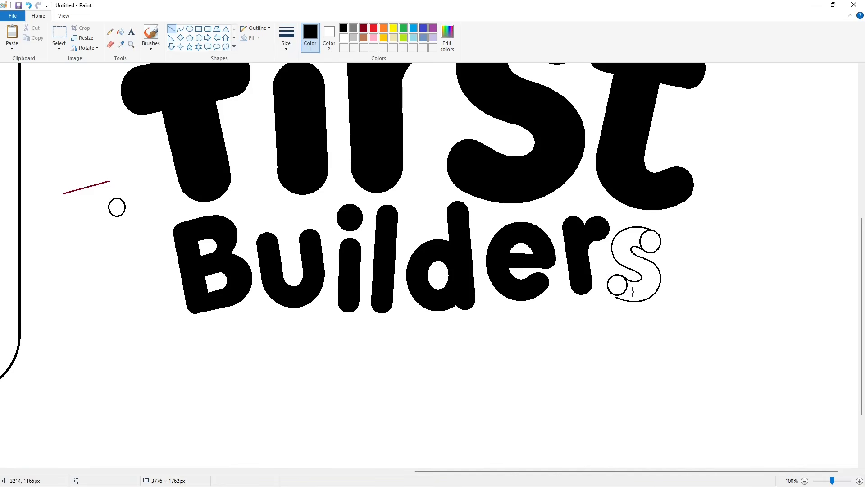
pyautogui.click(121, 32)
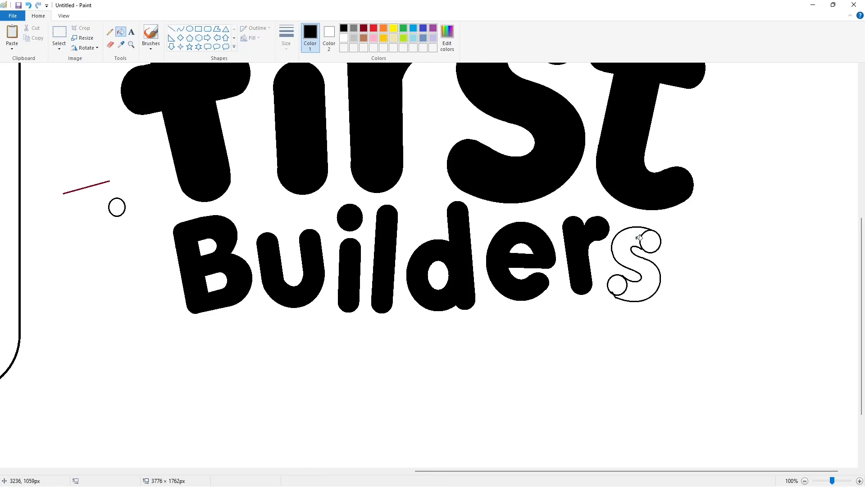
pyautogui.click(638, 238)
pyautogui.click(650, 242)
pyautogui.click(617, 285)
# - Smooth the s's outer and inner edges with short touch-up lines in white and black
pyautogui.click(171, 29)
pyautogui.click(694, 247)
pyautogui.moveTo(624, 277)
pyautogui.mouseDown()
pyautogui.moveTo(631, 281)
pyautogui.moveTo(623, 301)
pyautogui.moveTo(638, 311)
pyautogui.mouseUp()
pyautogui.click(669, 272)
pyautogui.click(286, 39)
pyautogui.click(307, 119)
pyautogui.click(344, 39)
pyautogui.click(696, 307)
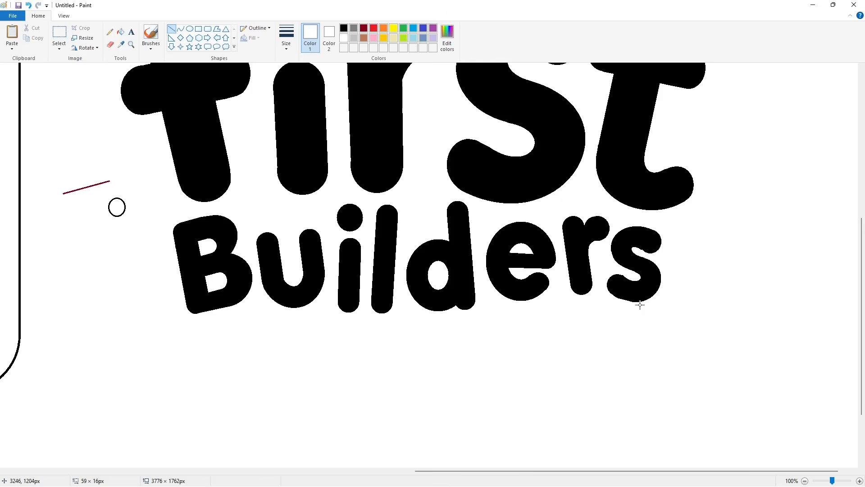
pyautogui.click(678, 260)
pyautogui.click(344, 29)
pyautogui.moveTo(639, 247); pyautogui.dragTo(645, 250)
pyautogui.scroll(-1, 741, 376)
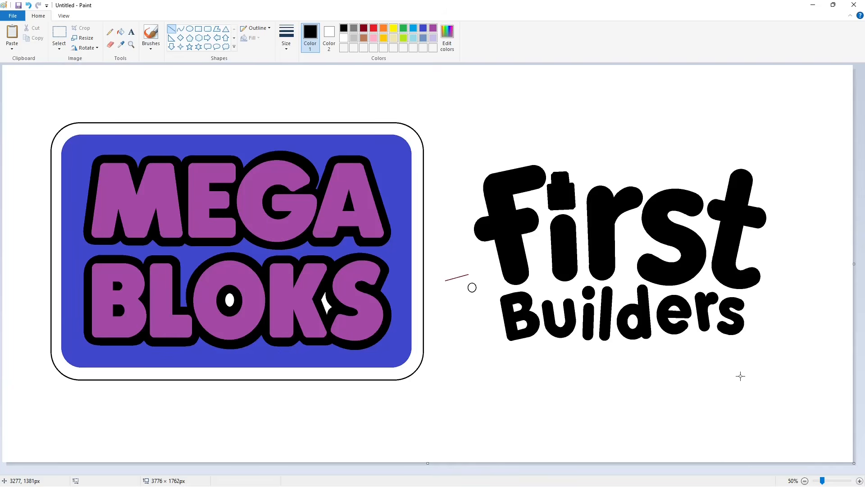
# - Start a black outline around the lettering along the f's top bar and around its outer corner to the crossbar
pyautogui.moveTo(481, 167)
pyautogui.mouseDown()
pyautogui.moveTo(531, 151)
pyautogui.moveTo(525, 155)
pyautogui.mouseUp()
pyautogui.click(181, 28)
pyautogui.moveTo(475, 190); pyautogui.dragTo(475, 191)
pyautogui.doubleClick(472, 177)
pyautogui.click(524, 181)
pyautogui.click(172, 29)
pyautogui.click(180, 28)
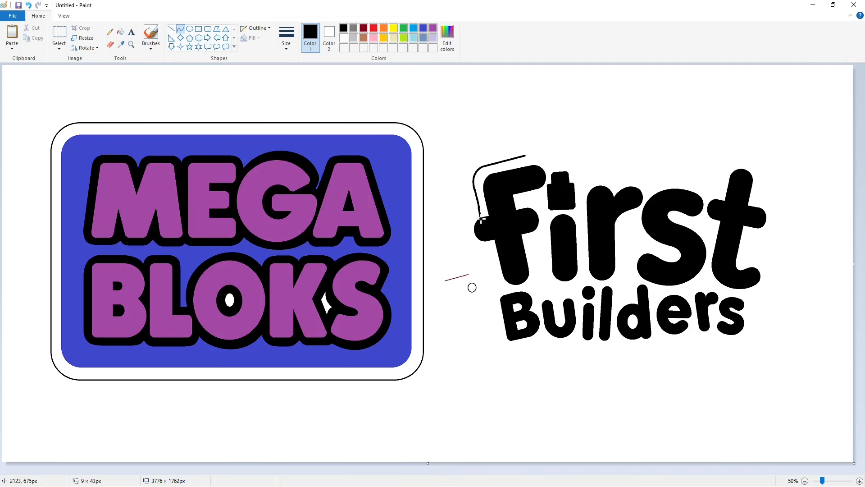
# - Continue the outline around the f's crossbar end and down its stem, curving it in to the top of the B
pyautogui.moveTo(486, 207)
pyautogui.mouseDown()
pyautogui.moveTo(487, 250)
pyautogui.moveTo(464, 227)
pyautogui.moveTo(502, 285)
pyautogui.mouseUp()
pyautogui.click(172, 29)
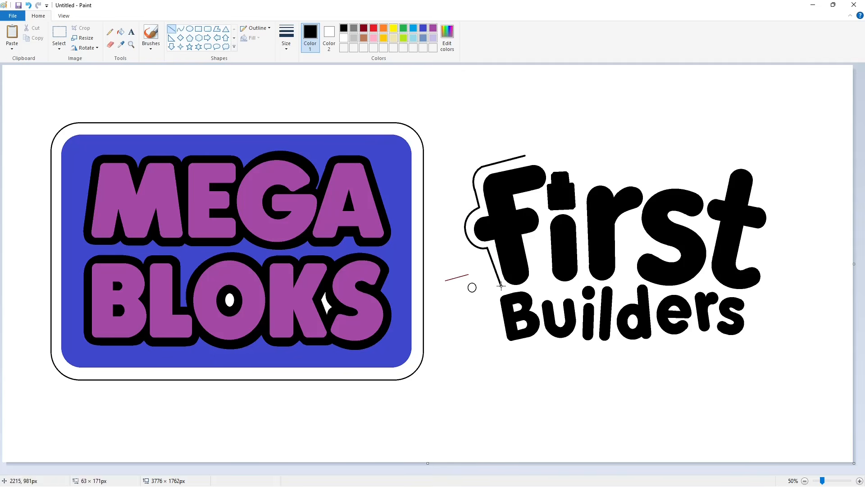
pyautogui.hotkey('ctrl', 'z')
pyautogui.click(181, 29)
pyautogui.moveTo(487, 248); pyautogui.dragTo(501, 286)
pyautogui.doubleClick(494, 284)
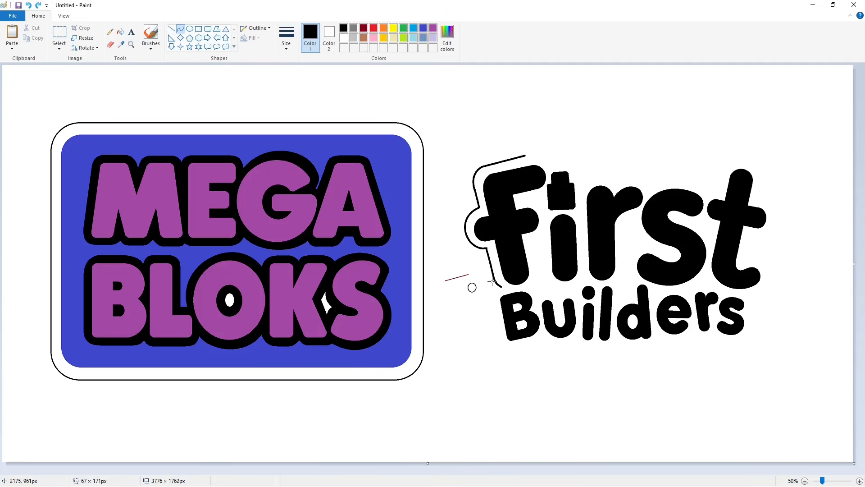
pyautogui.click(534, 280)
# - Continue the outline around the B's upper corner, down its outer side and around its base corner
pyautogui.click(172, 29)
pyautogui.moveTo(493, 299)
pyautogui.mouseDown()
pyautogui.moveTo(498, 334)
pyautogui.moveTo(496, 324)
pyautogui.mouseUp()
pyautogui.hotkey('ctrl', 'z')
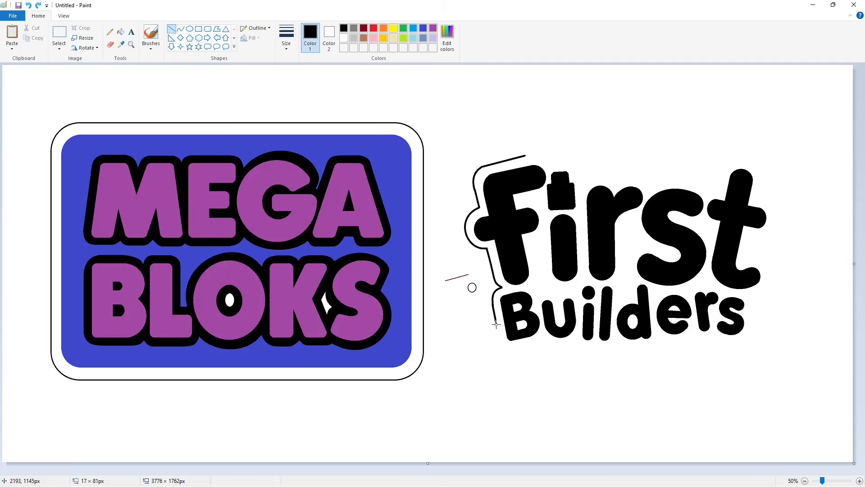
pyautogui.click(180, 29)
pyautogui.hotkey('ctrl', 'z')
pyautogui.click(172, 28)
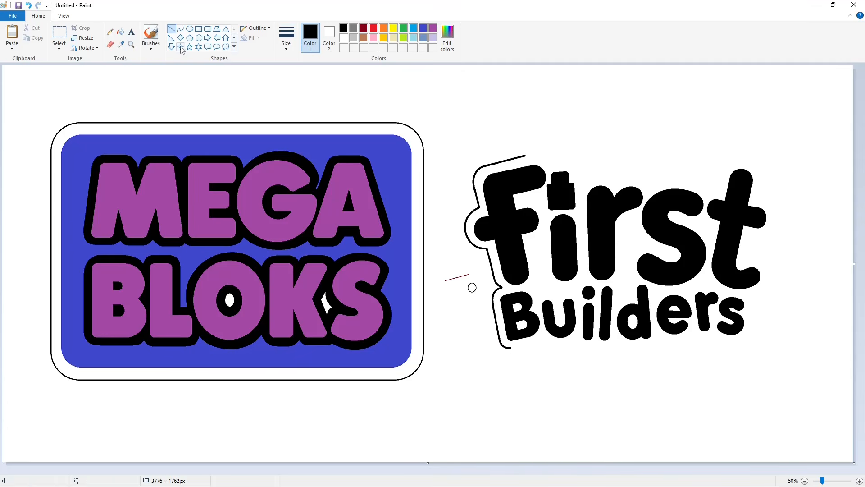
# - Continue the outline in a shallow arc under "Builders", around the final s and up to the t's foot
pyautogui.click(180, 29)
pyautogui.moveTo(511, 348); pyautogui.dragTo(712, 335)
pyautogui.click(538, 343)
pyautogui.click(538, 344)
pyautogui.click(607, 345)
pyautogui.click(172, 29)
pyautogui.click(180, 28)
pyautogui.moveTo(537, 343); pyautogui.dragTo(716, 335)
pyautogui.moveTo(626, 343)
pyautogui.mouseDown()
pyautogui.moveTo(730, 354)
pyautogui.moveTo(749, 314)
pyautogui.moveTo(729, 350)
pyautogui.moveTo(760, 335)
pyautogui.mouseUp()
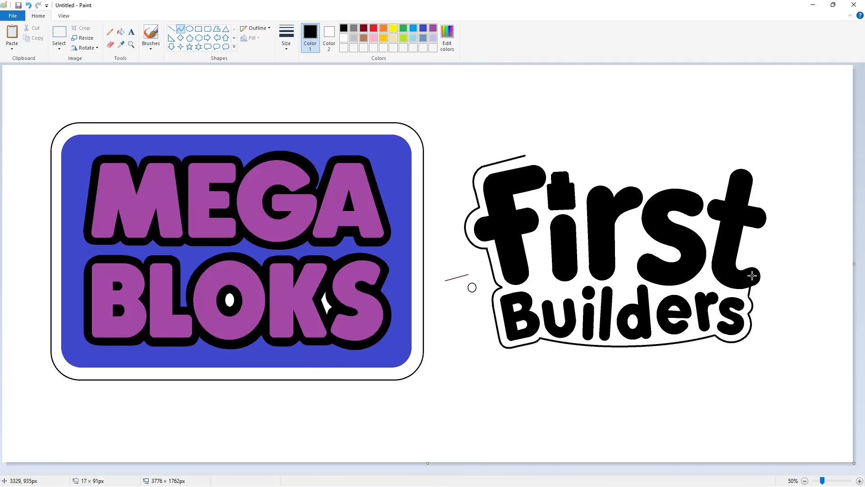
# - Continue the outline around the t's foot, the outer end of its crossbar and over its top
pyautogui.moveTo(753, 274)
pyautogui.mouseDown()
pyautogui.moveTo(779, 263)
pyautogui.moveTo(746, 260)
pyautogui.mouseUp()
pyautogui.click(171, 29)
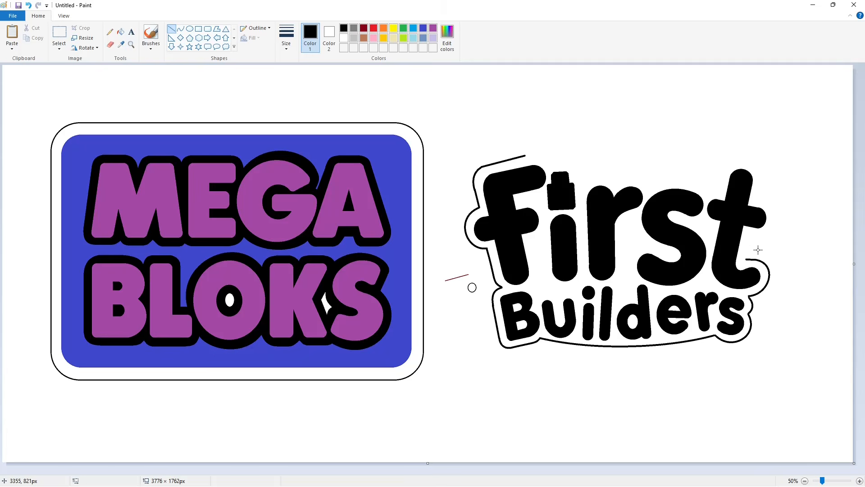
pyautogui.click(180, 29)
pyautogui.moveTo(764, 228); pyautogui.dragTo(780, 239)
pyautogui.moveTo(781, 207); pyautogui.dragTo(724, 151)
pyautogui.click(171, 29)
pyautogui.click(180, 29)
pyautogui.click(806, 158)
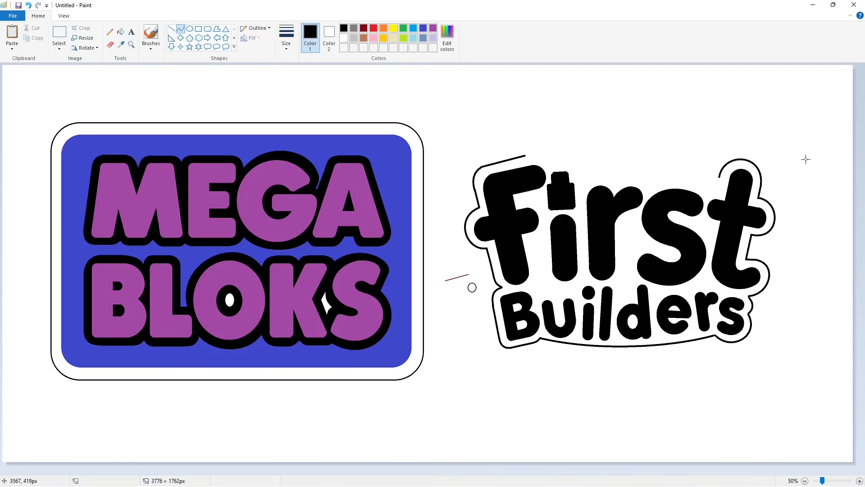
# - Continue the outline from the t's inner side over the tops of the s and r in "First"
pyautogui.click(172, 29)
pyautogui.moveTo(717, 190)
pyautogui.mouseDown()
pyautogui.moveTo(650, 187)
pyautogui.moveTo(692, 175)
pyautogui.mouseUp()
pyautogui.click(180, 29)
pyautogui.click(711, 189)
pyautogui.click(710, 190)
pyautogui.click(722, 202)
pyautogui.moveTo(669, 175)
pyautogui.mouseDown()
pyautogui.moveTo(645, 188)
pyautogui.moveTo(630, 175)
pyautogui.moveTo(583, 185)
pyautogui.mouseUp()
# - Close the outline with curves over the i's block-shaped dot and around the end of the f's top bar
pyautogui.moveTo(599, 178)
pyautogui.mouseDown()
pyautogui.moveTo(580, 180)
pyautogui.moveTo(549, 163)
pyautogui.mouseUp()
pyautogui.hotkey('ctrl', 'z')
pyautogui.moveTo(568, 165)
pyautogui.mouseDown()
pyautogui.moveTo(575, 160)
pyautogui.moveTo(525, 156)
pyautogui.mouseUp()
pyautogui.click(600, 173)
pyautogui.moveTo(539, 157); pyautogui.dragTo(543, 154)
pyautogui.click(588, 150)
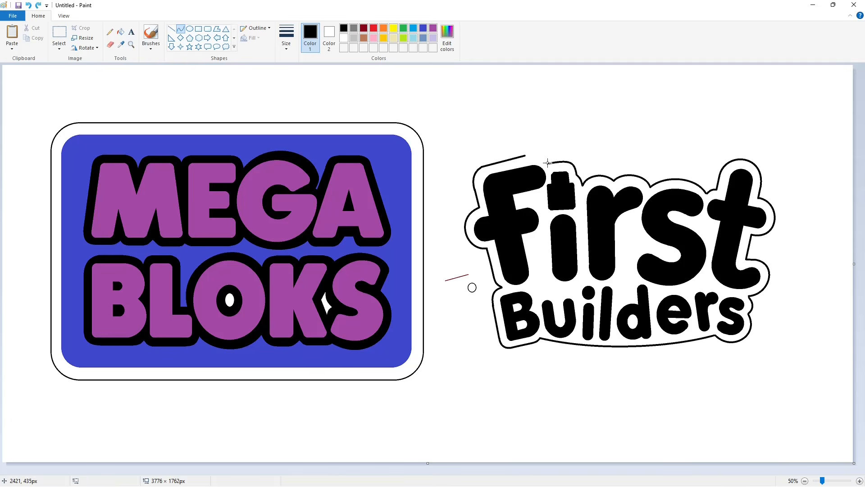
pyautogui.hotkey('ctrl', 'z')
pyautogui.moveTo(537, 158); pyautogui.dragTo(537, 155)
pyautogui.click(590, 150)
# - Draw an offset shadow edge below the f's crossbar, under the B and along the bottom of "Builders" to the s
pyautogui.click(542, 347)
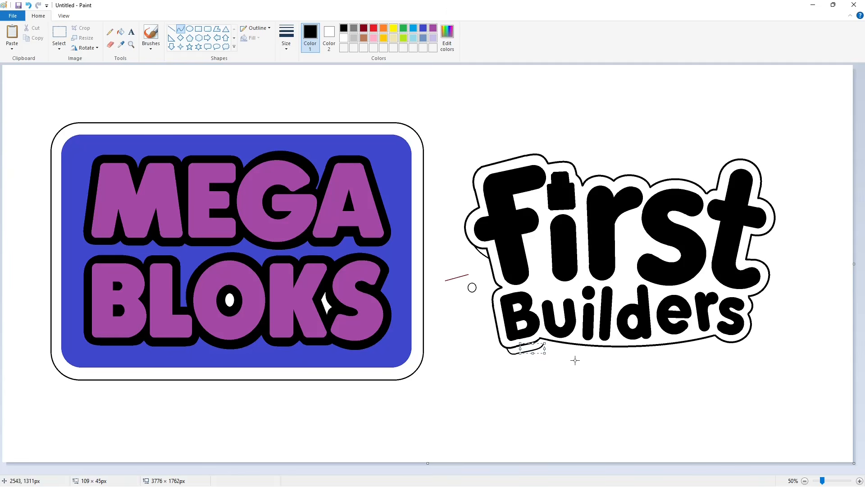
pyautogui.click(576, 360)
pyautogui.moveTo(544, 345)
pyautogui.mouseDown()
pyautogui.moveTo(719, 343)
pyautogui.moveTo(755, 320)
pyautogui.moveTo(770, 274)
pyautogui.mouseUp()
pyautogui.click(595, 360)
pyautogui.click(677, 355)
pyautogui.click(738, 361)
pyautogui.click(767, 341)
# - Continue the offset shadow edge up the outer side of the s and around the t's foot
pyautogui.click(761, 315)
pyautogui.click(762, 308)
pyautogui.click(794, 321)
pyautogui.click(769, 300)
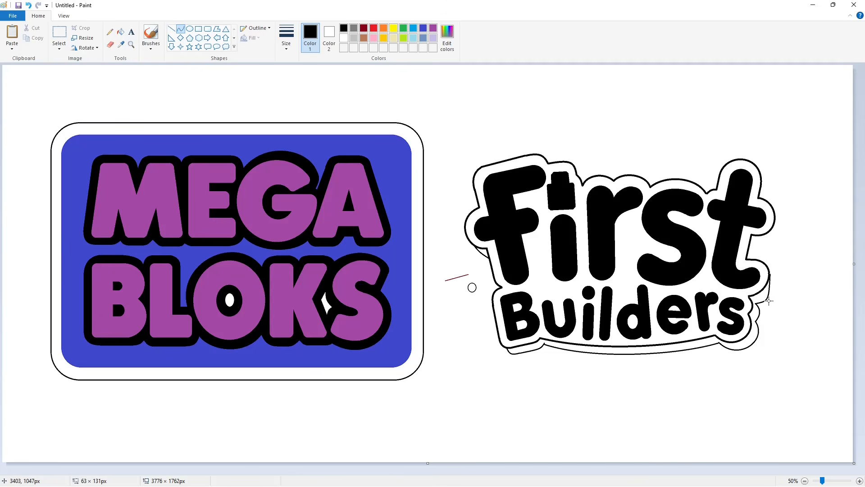
pyautogui.click(781, 284)
pyautogui.click(810, 303)
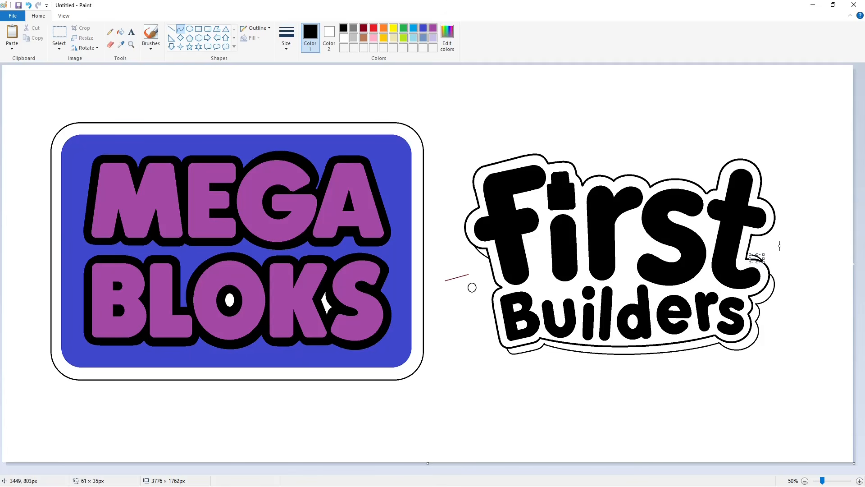
# - Draw the offset shadow edge along the t's stem, around its crossbar end and up to the stem's top
pyautogui.click(171, 29)
pyautogui.moveTo(757, 239)
pyautogui.mouseDown()
pyautogui.moveTo(753, 257)
pyautogui.moveTo(775, 210)
pyautogui.moveTo(787, 223)
pyautogui.moveTo(762, 177)
pyautogui.mouseUp()
pyautogui.click(785, 252)
pyautogui.click(181, 29)
pyautogui.click(770, 245)
pyautogui.click(780, 233)
pyautogui.click(804, 282)
pyautogui.click(767, 185)
pyautogui.click(767, 180)
pyautogui.click(642, 148)
# - Fill the shadow areas around the "First Builders" outline with black
pyautogui.click(121, 32)
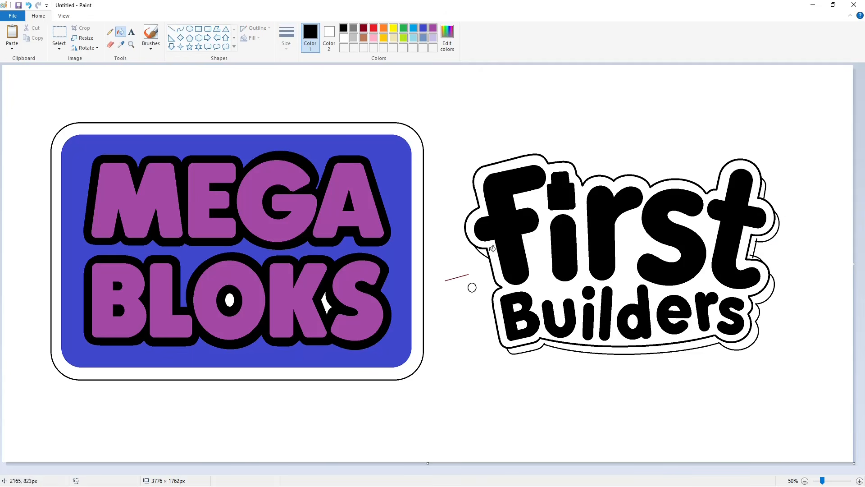
pyautogui.click(491, 249)
pyautogui.click(757, 243)
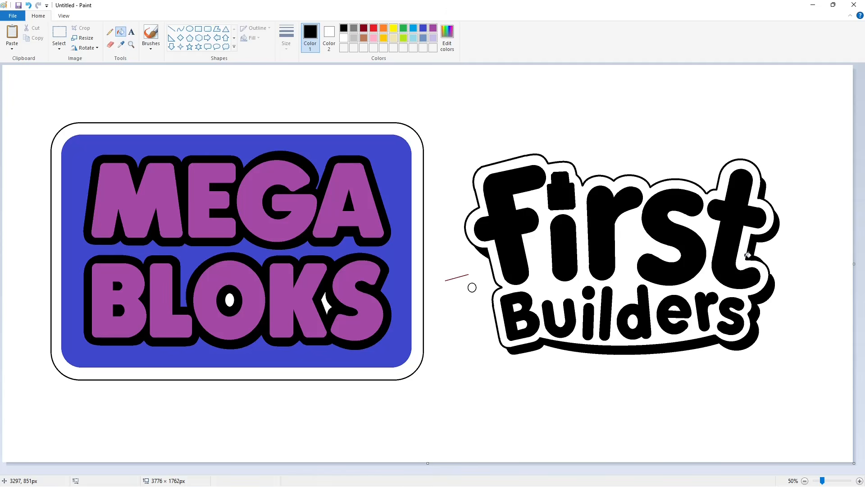
# - Draw a thin black curve about 515 px wide above the r and s as the sun arch's outer edge
pyautogui.click(860, 480)
pyautogui.scroll(-3, 667, 405)
pyautogui.moveTo(400, 471); pyautogui.dragTo(775, 471)
pyautogui.scroll(-3, 748, 405)
pyautogui.click(805, 480)
pyautogui.click(180, 29)
pyautogui.click(286, 37)
pyautogui.click(306, 68)
pyautogui.moveTo(590, 162); pyautogui.dragTo(707, 164)
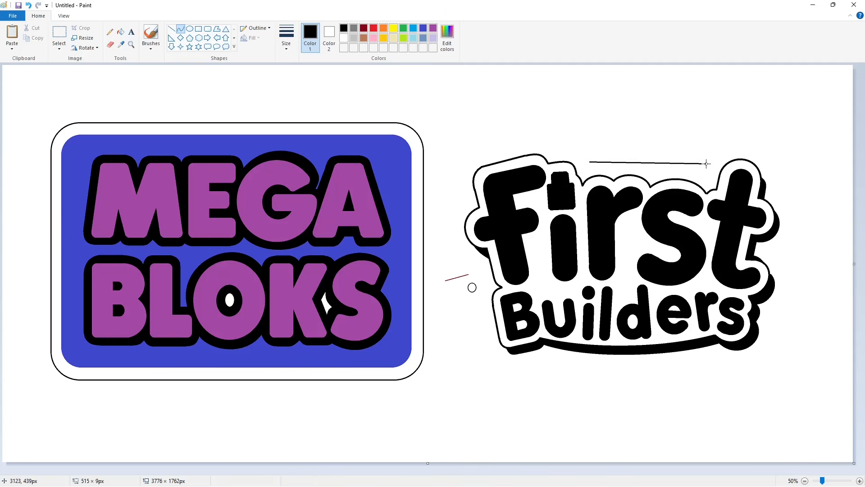
pyautogui.moveTo(649, 163)
pyautogui.mouseDown()
pyautogui.moveTo(675, 126)
pyautogui.moveTo(684, 128)
pyautogui.mouseUp()
pyautogui.click(763, 159)
# - Close the sun arch with rounded ends and an inner curve, and fill it with black
pyautogui.moveTo(590, 162)
pyautogui.mouseDown()
pyautogui.moveTo(601, 166)
pyautogui.moveTo(587, 171)
pyautogui.mouseUp()
pyautogui.moveTo(591, 169); pyautogui.dragTo(690, 168)
pyautogui.click(603, 167)
pyautogui.moveTo(634, 163); pyautogui.dragTo(620, 141)
pyautogui.moveTo(667, 148); pyautogui.dragTo(673, 141)
pyautogui.click(744, 174)
pyautogui.moveTo(690, 168); pyautogui.dragTo(704, 164)
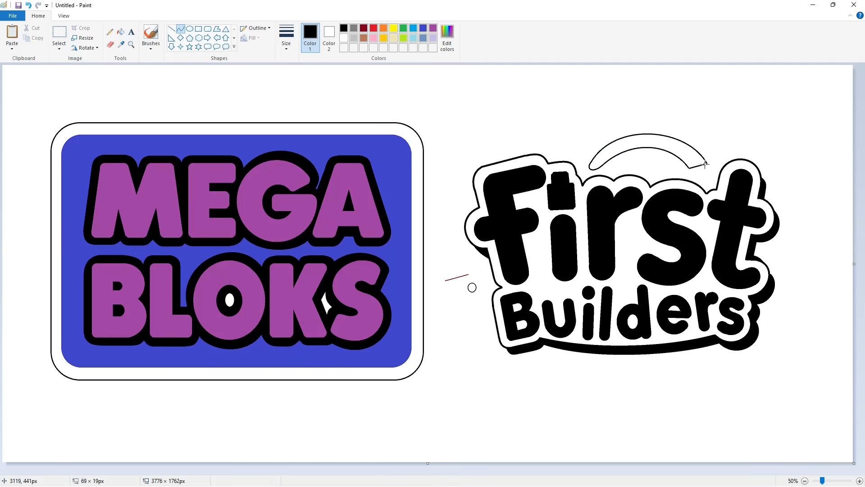
pyautogui.click(120, 32)
pyautogui.click(649, 141)
# - Draw a curved, tapered ray beside the arch, above the i's dot, and fill it with black
pyautogui.click(860, 481)
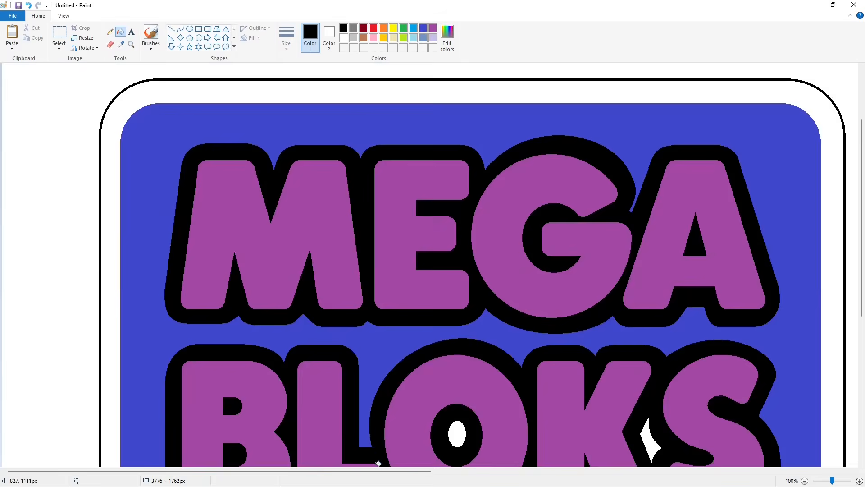
pyautogui.moveTo(376, 470); pyautogui.dragTo(786, 464)
pyautogui.click(805, 481)
pyautogui.click(181, 29)
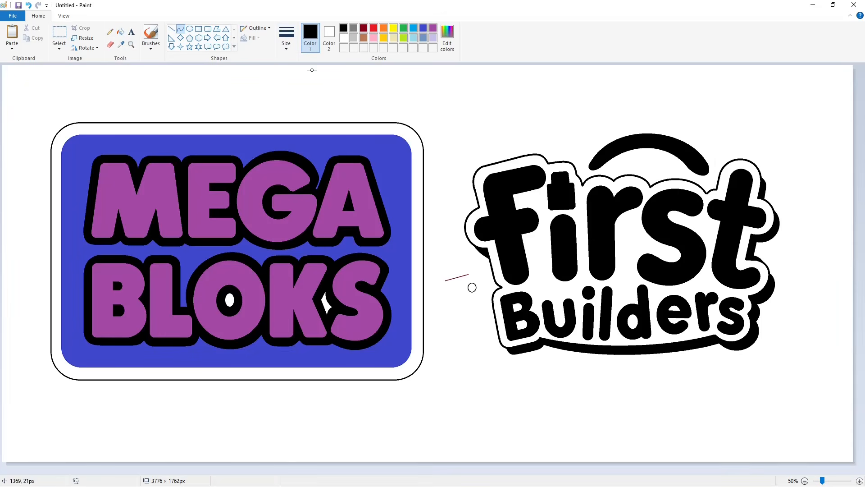
pyautogui.moveTo(589, 152)
pyautogui.mouseDown()
pyautogui.moveTo(549, 136)
pyautogui.moveTo(556, 134)
pyautogui.moveTo(548, 139)
pyautogui.moveTo(578, 152)
pyautogui.mouseUp()
pyautogui.click(120, 32)
pyautogui.click(559, 142)
# - Complete a second curved ray from the small circle toward the arch and fill it with black
pyautogui.click(180, 28)
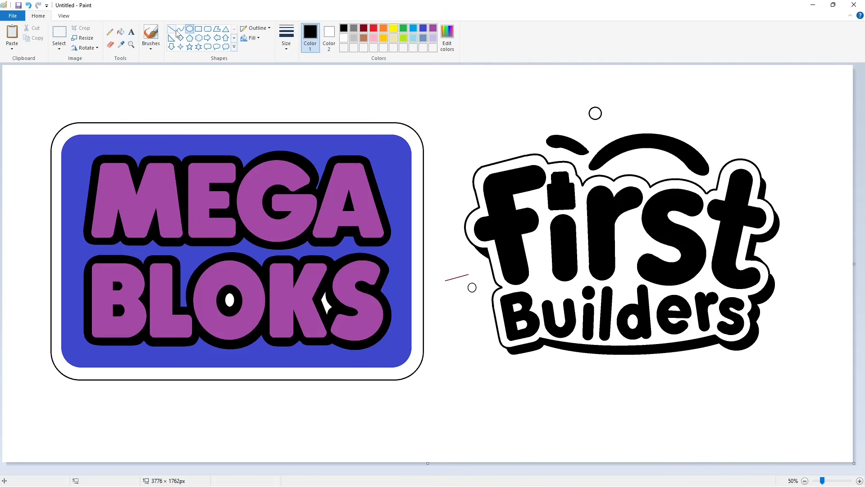
pyautogui.moveTo(598, 108)
pyautogui.mouseDown()
pyautogui.moveTo(616, 136)
pyautogui.moveTo(595, 118)
pyautogui.moveTo(605, 139)
pyautogui.mouseUp()
pyautogui.click(120, 31)
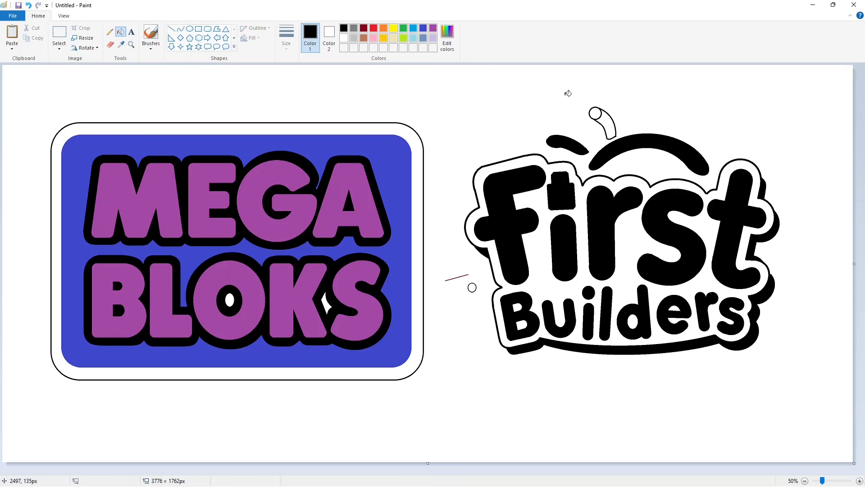
pyautogui.click(607, 115)
# - Draw a third wavy ray with a rounded tip above the arch's center and fill it with black
pyautogui.click(180, 28)
pyautogui.click(190, 28)
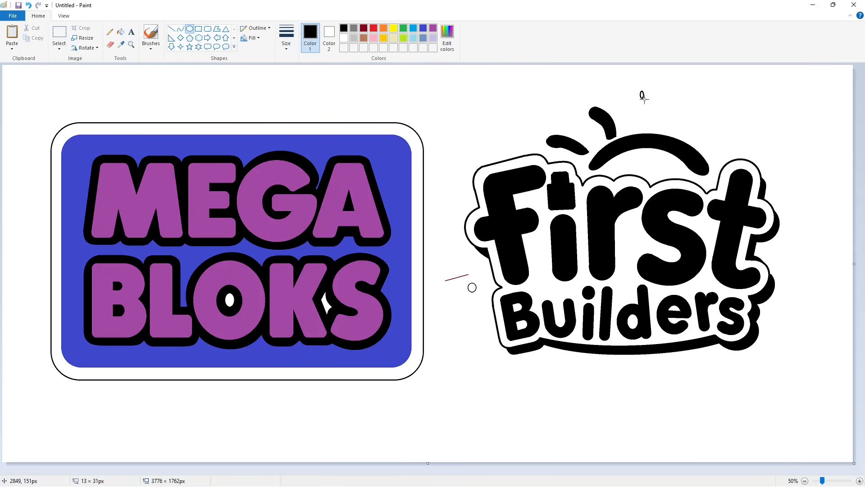
pyautogui.moveTo(644, 99)
pyautogui.mouseDown()
pyautogui.moveTo(655, 107)
pyautogui.moveTo(646, 128)
pyautogui.mouseUp()
pyautogui.click(180, 29)
pyautogui.doubleClick(658, 113)
pyautogui.click(684, 113)
pyautogui.doubleClick(647, 115)
pyautogui.click(678, 117)
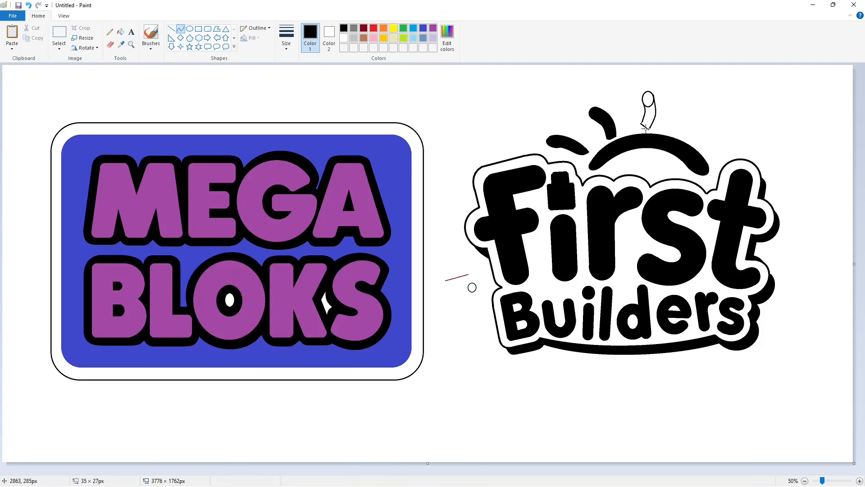
pyautogui.click(120, 32)
pyautogui.click(648, 108)
# - Clean up the lower end of the middle ray with white lines
pyautogui.click(171, 28)
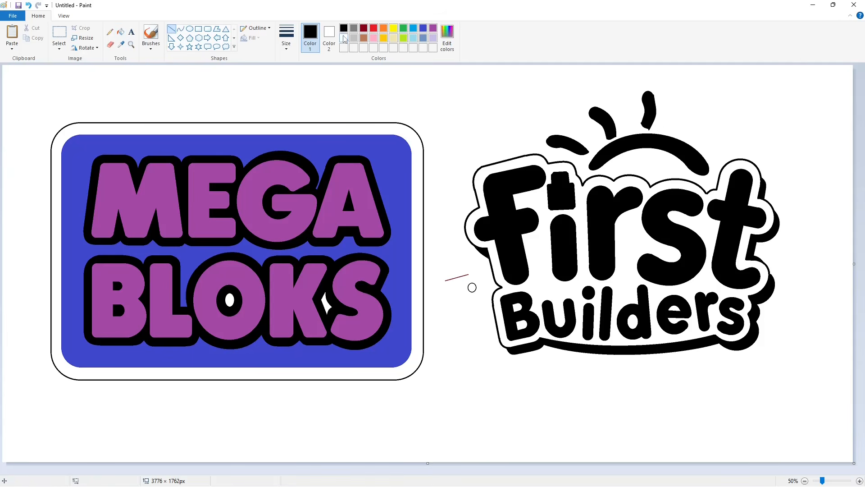
pyautogui.click(344, 38)
pyautogui.scroll(1, 629, 116)
pyautogui.moveTo(657, 195)
pyautogui.mouseDown()
pyautogui.moveTo(677, 191)
pyautogui.moveTo(642, 186)
pyautogui.mouseUp()
pyautogui.click(718, 181)
pyautogui.click(671, 129)
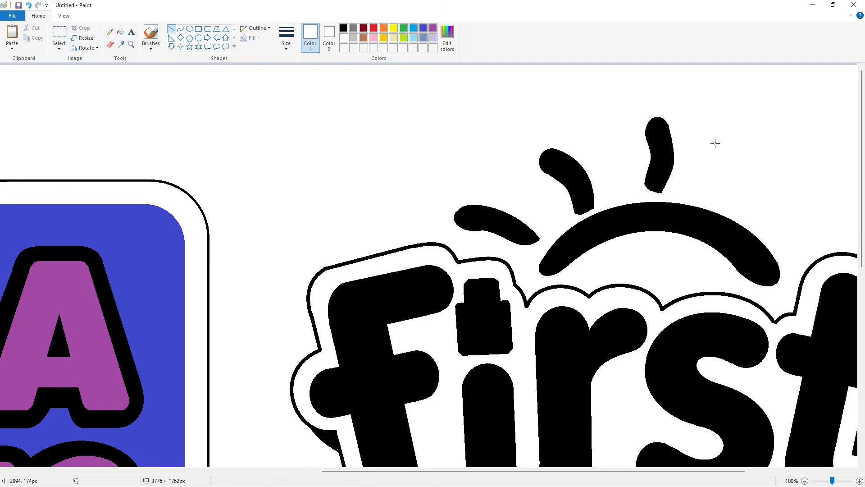
pyautogui.scroll(-1, 675, 344)
# - Draw a fourth black ray above the arch's side nearest the t and fill it with black
pyautogui.click(180, 28)
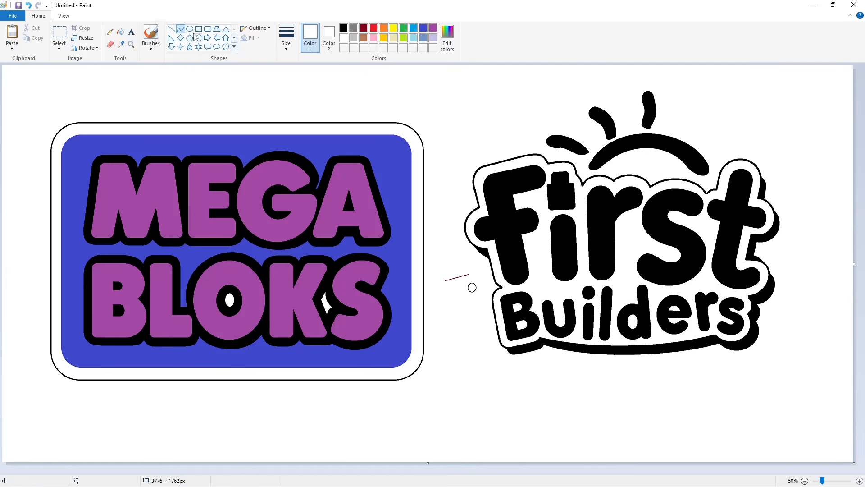
pyautogui.click(343, 28)
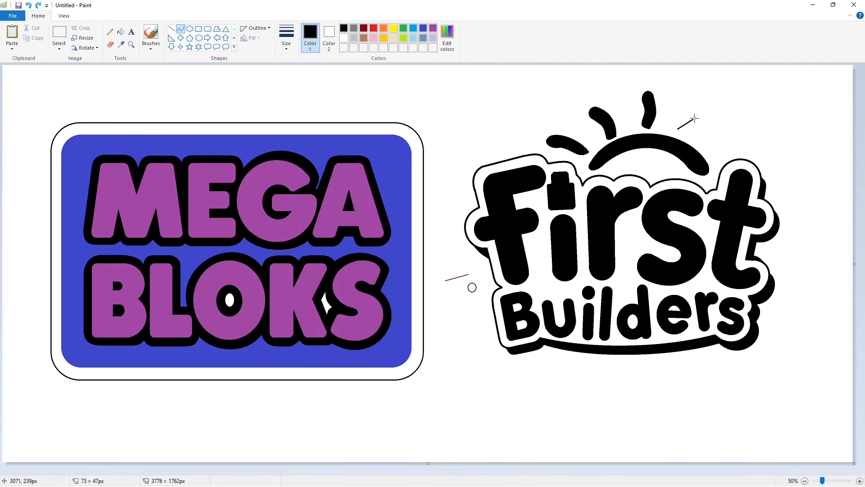
pyautogui.moveTo(694, 118)
pyautogui.mouseDown()
pyautogui.moveTo(709, 102)
pyautogui.moveTo(717, 110)
pyautogui.moveTo(703, 126)
pyautogui.moveTo(683, 130)
pyautogui.moveTo(740, 136)
pyautogui.moveTo(708, 155)
pyautogui.moveTo(744, 146)
pyautogui.mouseUp()
pyautogui.click(121, 31)
pyautogui.click(701, 116)
# - Draw a fifth, narrower ray just above the t and fill it with black
pyautogui.click(180, 28)
pyautogui.click(715, 143)
pyautogui.click(742, 149)
pyautogui.click(122, 32)
pyautogui.click(734, 146)
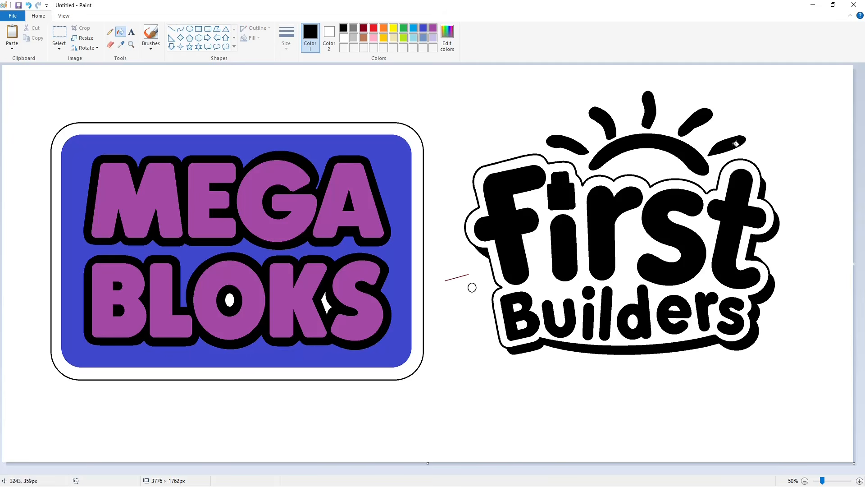
# - Draw a small white circle outline in the sign's upper corner beside the A of "MEGA"
pyautogui.click(189, 29)
pyautogui.click(344, 38)
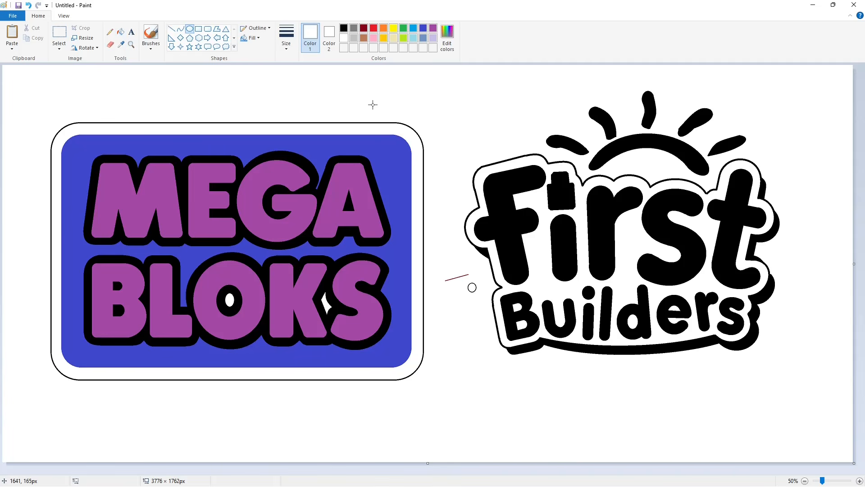
pyautogui.moveTo(380, 155); pyautogui.dragTo(396, 171)
pyautogui.click(433, 165)
# - Define a custom blue with RGB 14, 85, 218 and fill the sign's background with it
pyautogui.click(413, 27)
pyautogui.click(447, 36)
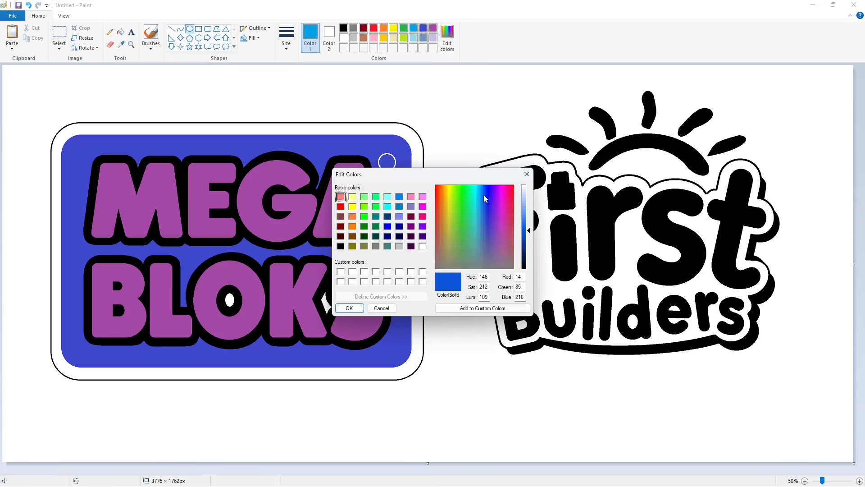
pyautogui.click(350, 308)
pyautogui.click(120, 31)
pyautogui.click(347, 137)
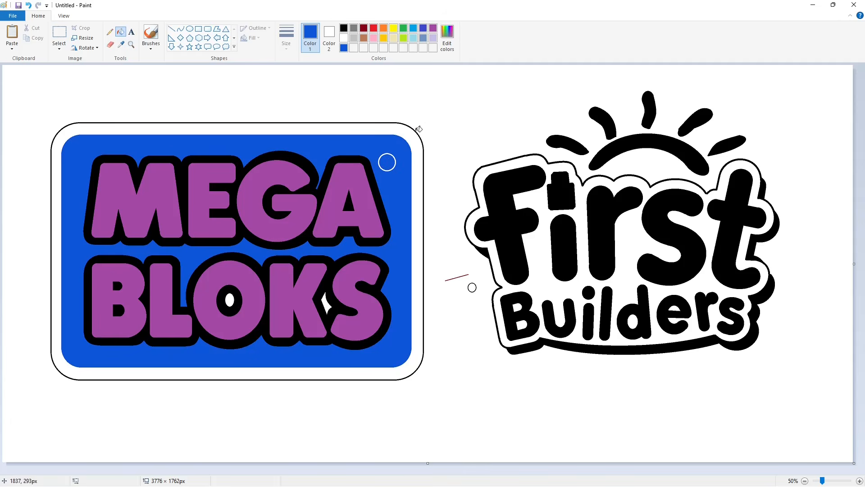
# - Fill all the letters of "Builders" with the custom blue
pyautogui.click(525, 299)
pyautogui.click(549, 318)
pyautogui.click(591, 298)
pyautogui.click(588, 322)
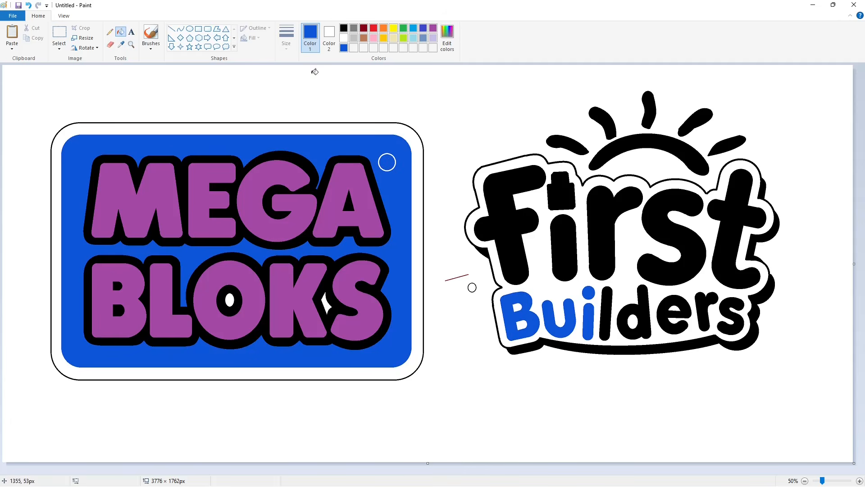
pyautogui.click(344, 38)
pyautogui.click(344, 49)
pyautogui.click(607, 315)
pyautogui.click(645, 316)
pyautogui.click(660, 318)
pyautogui.click(701, 322)
pyautogui.click(731, 316)
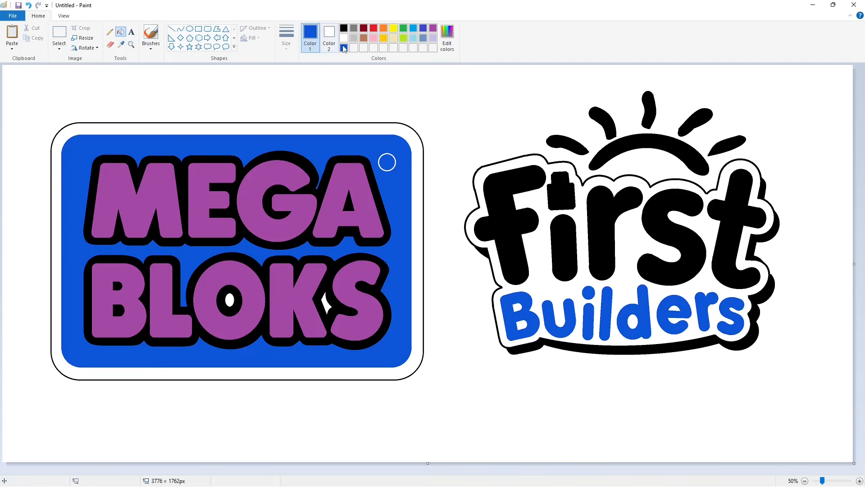
# - Recolor the purple letters of "MEGA BLOKS" to red
pyautogui.click(373, 28)
pyautogui.click(136, 205)
pyautogui.click(198, 198)
pyautogui.click(250, 194)
pyautogui.click(332, 207)
pyautogui.click(102, 298)
pyautogui.click(158, 288)
pyautogui.click(206, 296)
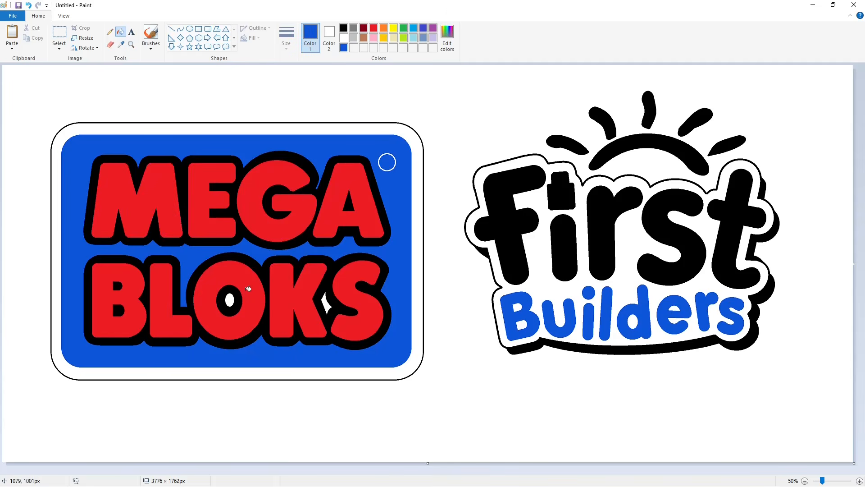
# - Fill the O's center and the gap between K and S with blue, and turn the "MEGA BLOKS" letter borders white
pyautogui.click(230, 300)
pyautogui.click(326, 304)
pyautogui.click(344, 38)
pyautogui.click(151, 155)
pyautogui.click(348, 205)
pyautogui.click(143, 265)
pyautogui.click(118, 310)
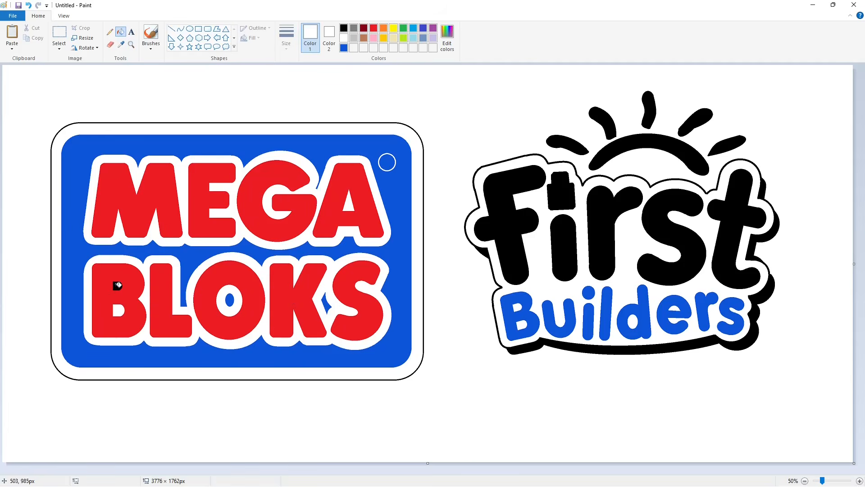
# - Define a slightly lighter custom blue and recolor the sign's background and the "Builders" letters with it
pyautogui.click(344, 49)
pyautogui.click(447, 36)
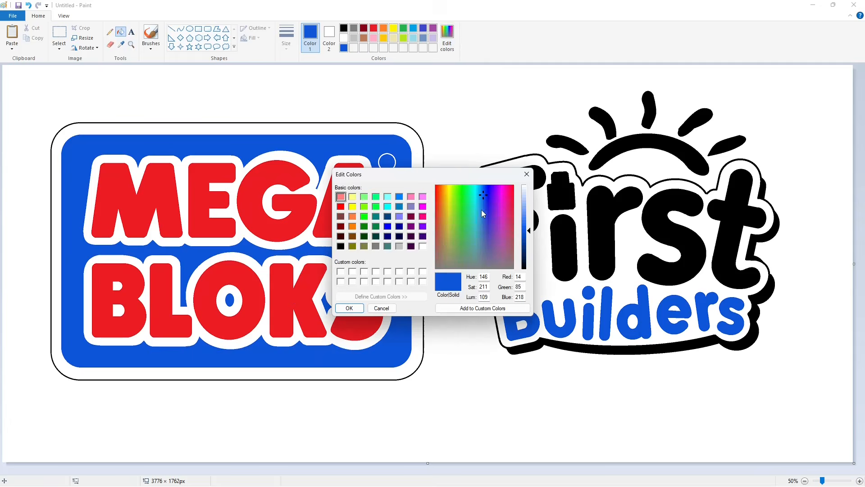
pyautogui.click(354, 310)
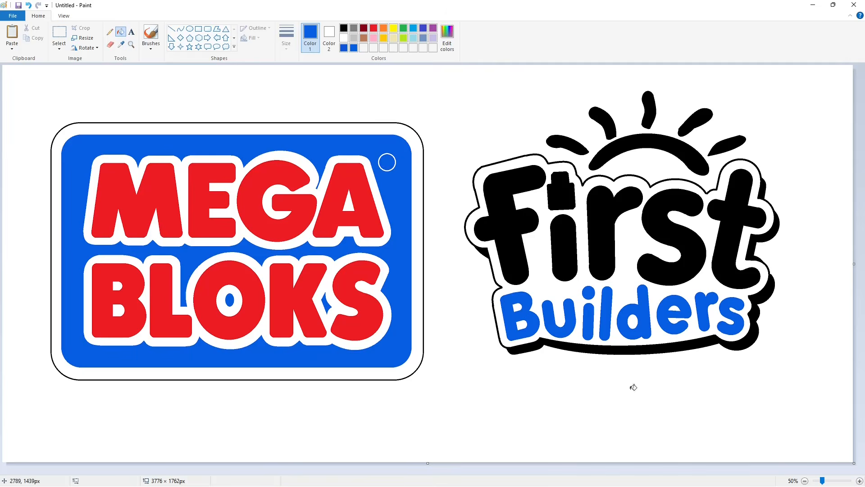
# - Start a white text box near the sign's small circle and set its font to bold Arial
pyautogui.click(859, 481)
pyautogui.moveTo(396, 471); pyautogui.dragTo(564, 464)
pyautogui.click(131, 32)
pyautogui.click(344, 38)
pyautogui.click(346, 223)
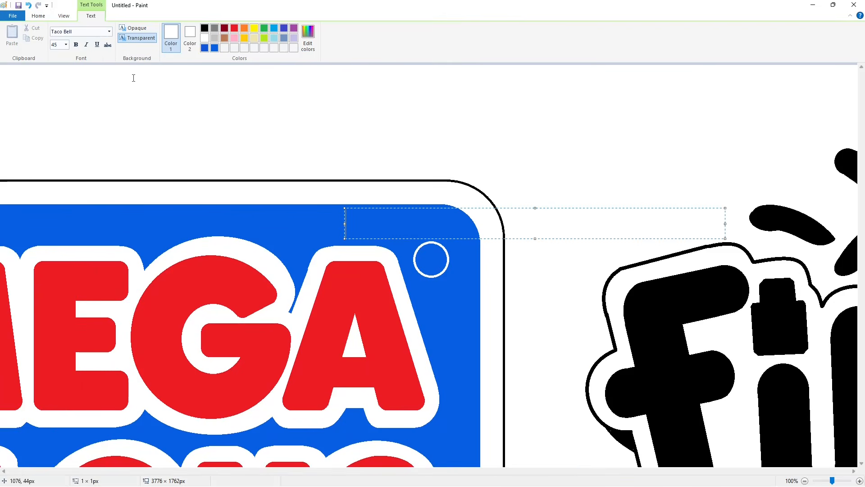
pyautogui.click(109, 31)
pyautogui.scroll(15, 90, 180)
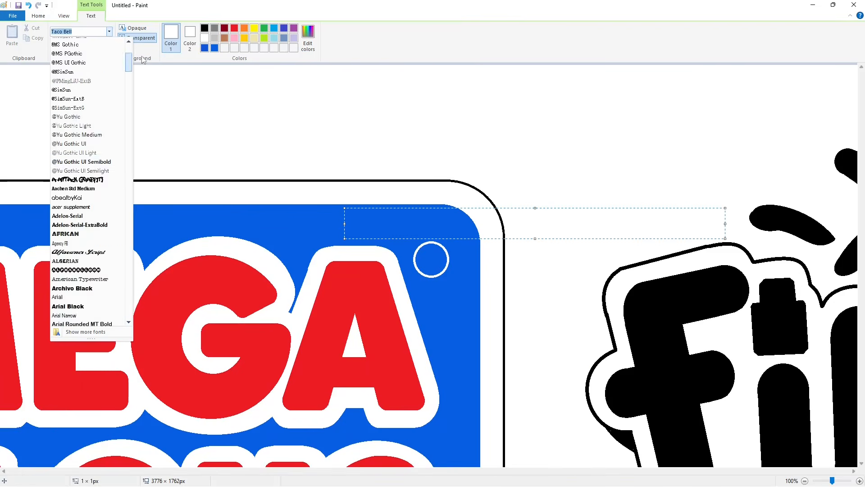
pyautogui.click(111, 181)
pyautogui.hotkey('ctrl', 'b')
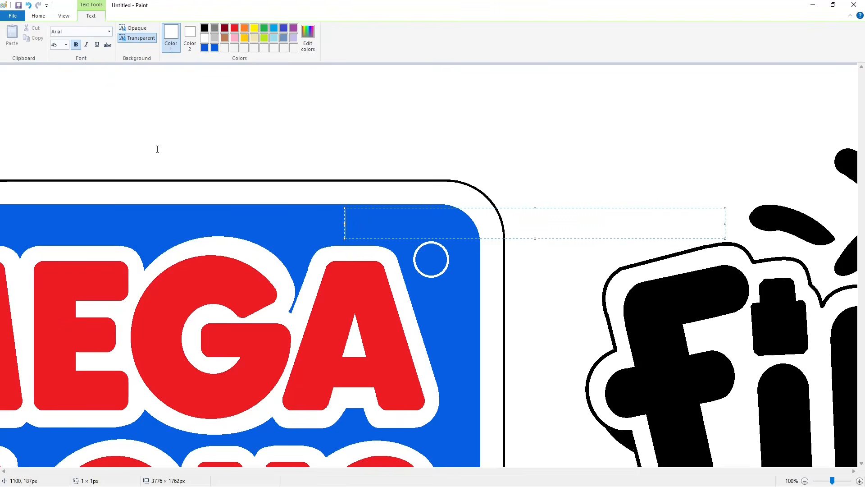
# - Try placing a white "R" inside the small circle, and undo it
pyautogui.write('R')
pyautogui.moveTo(344, 236); pyautogui.dragTo(329, 334)
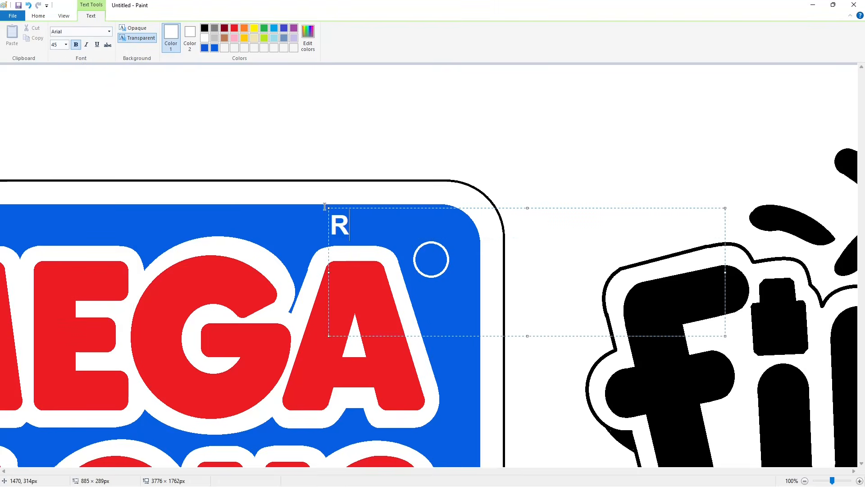
pyautogui.moveTo(329, 208); pyautogui.dragTo(420, 242)
pyautogui.click(405, 239)
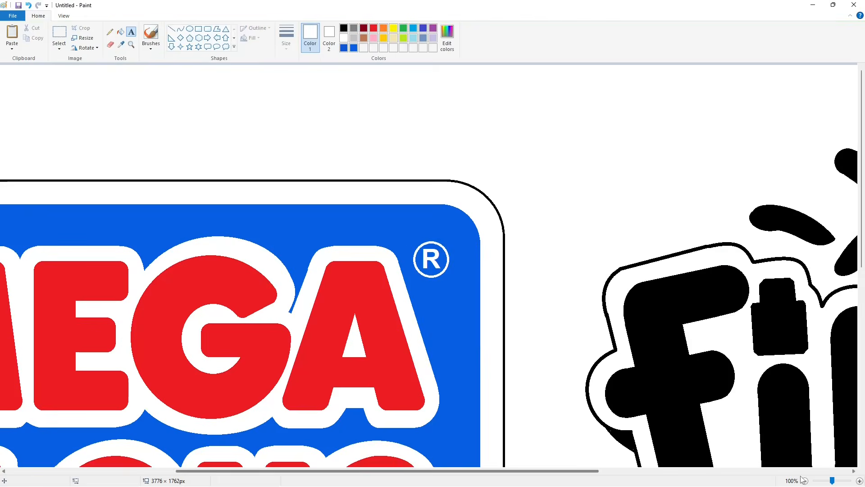
pyautogui.scroll(-1, 730, 327)
pyautogui.hotkey('ctrl', 'z')
# - Place a bold white "R" centered inside the small circle beside the A of "MEGA"
pyautogui.click(860, 481)
pyautogui.moveTo(385, 471); pyautogui.dragTo(563, 469)
pyautogui.click(307, 181)
pyautogui.moveTo(307, 181); pyautogui.dragTo(345, 389)
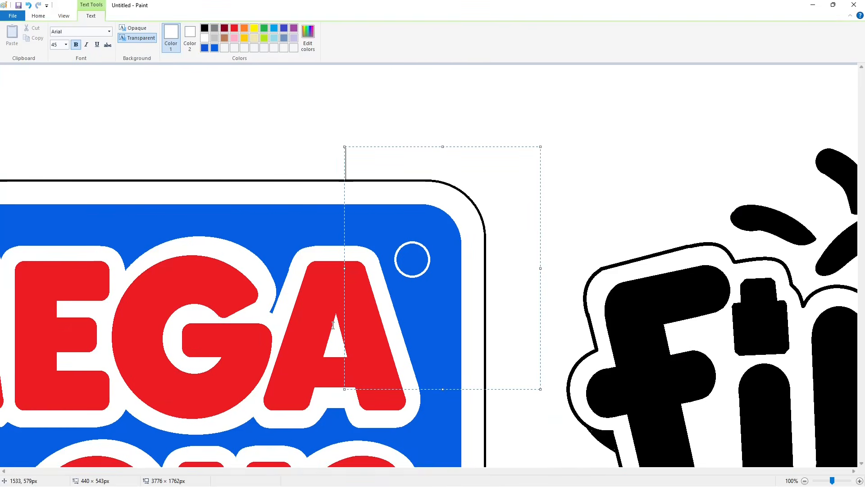
pyautogui.moveTo(344, 148); pyautogui.dragTo(401, 241)
pyautogui.write('R')
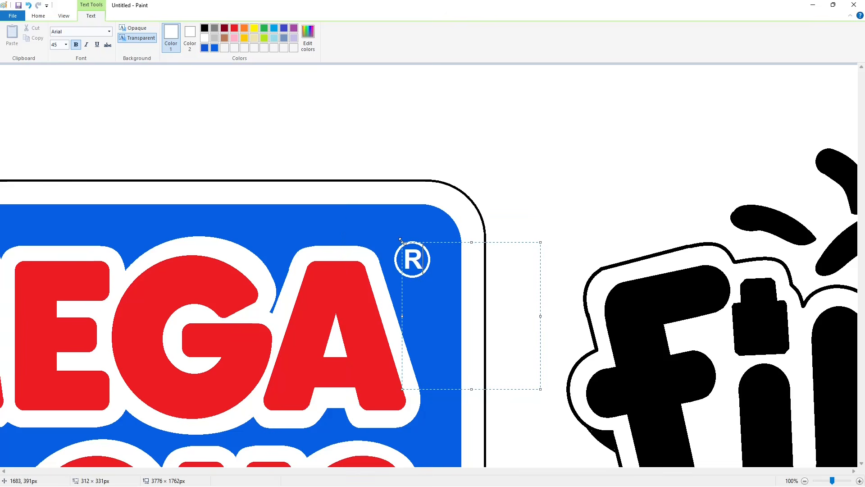
pyautogui.click(400, 239)
pyautogui.click(804, 481)
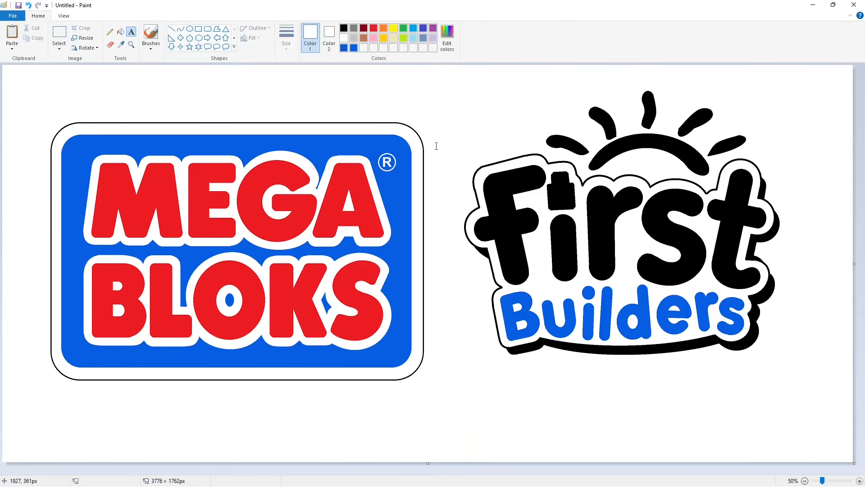